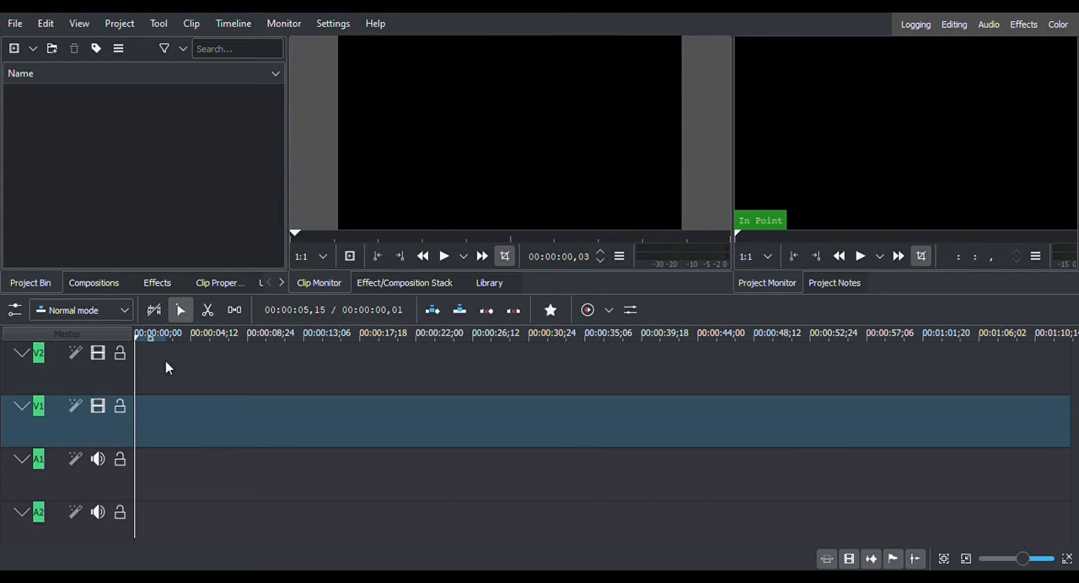
Import 2021-05-14_17-32-30.mp4 into the project bin and switch the project to the clip profile HD 1080p 30 fps.
{"action": "double_click", "coordinate": [87, 439]}
{"action": "left_click_drag", "start_coordinate": [150, 169], "coordinate": [48, 158]}
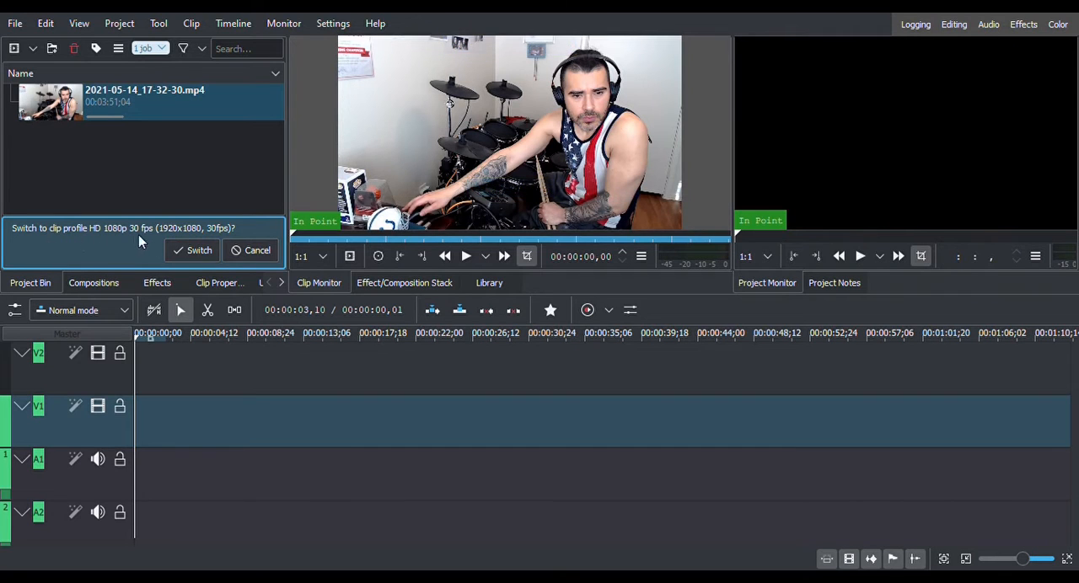
{"action": "left_click", "coordinate": [199, 251]}
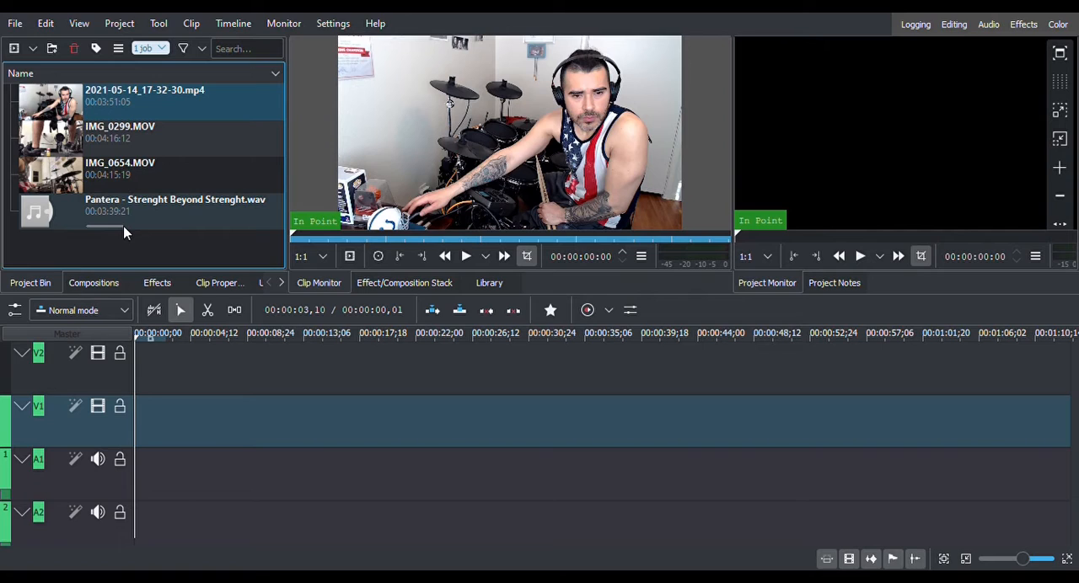
Insert an additional video track so the timeline has tracks V1, V2 and V3.
{"action": "scroll", "coordinate": [65, 396], "scroll_direction": "down", "scroll_amount": 1}
{"action": "scroll", "coordinate": [65, 396], "scroll_direction": "up", "scroll_amount": 1}
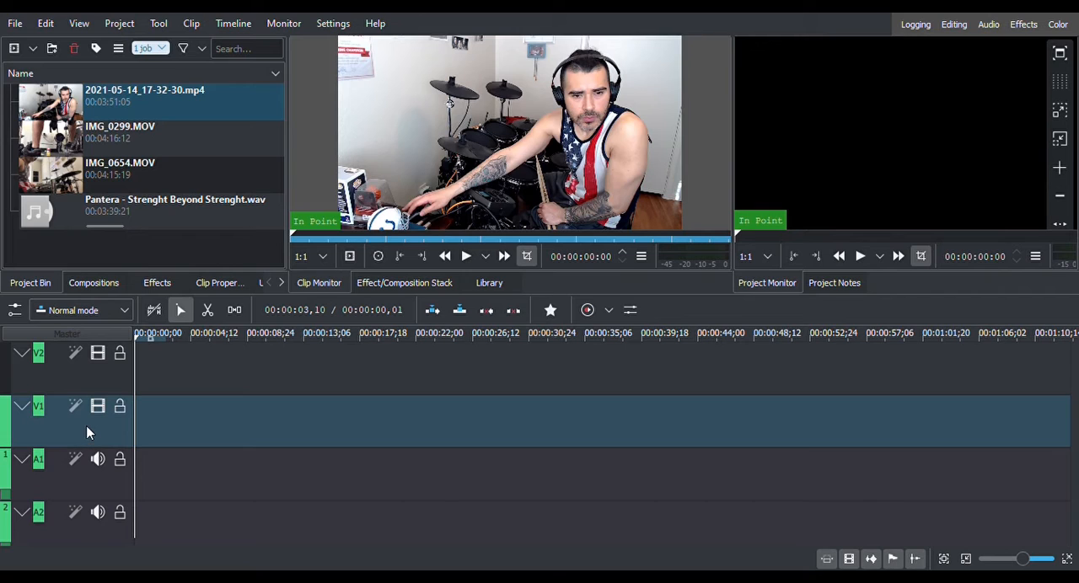
{"action": "left_click", "coordinate": [86, 427]}
{"action": "left_click", "coordinate": [673, 328]}
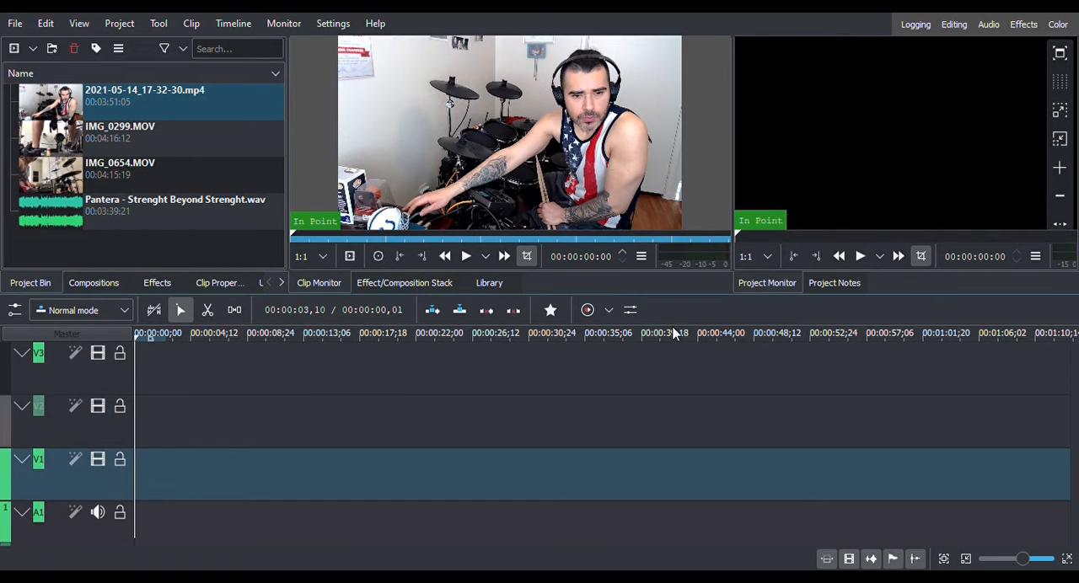
{"action": "left_click", "coordinate": [43, 410]}
{"action": "left_click", "coordinate": [97, 457]}
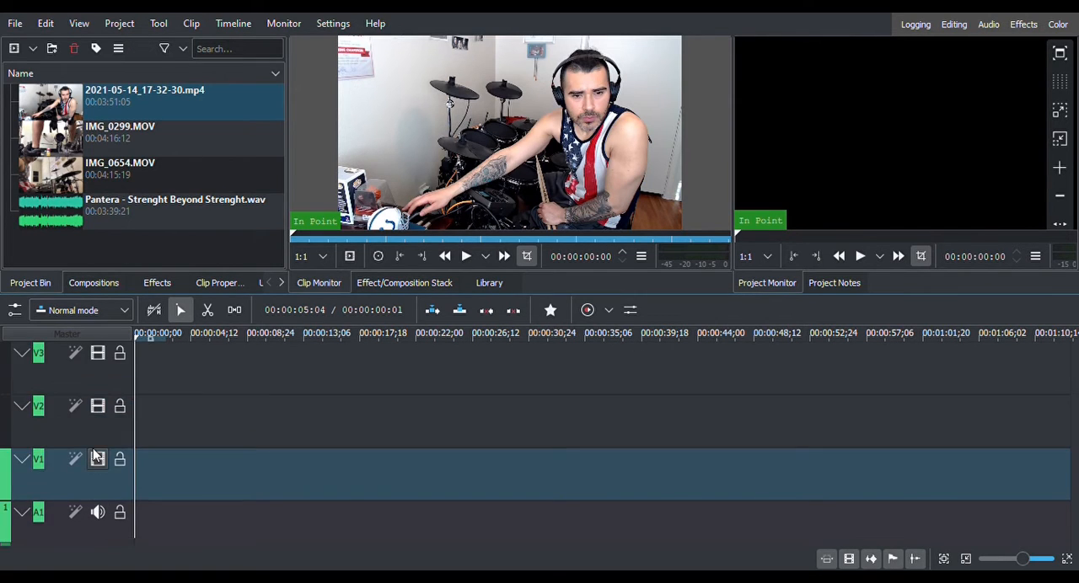
Try to place 2021-05-14_17-32-30.mp4 at the start of track V1.
{"action": "left_click", "coordinate": [47, 112]}
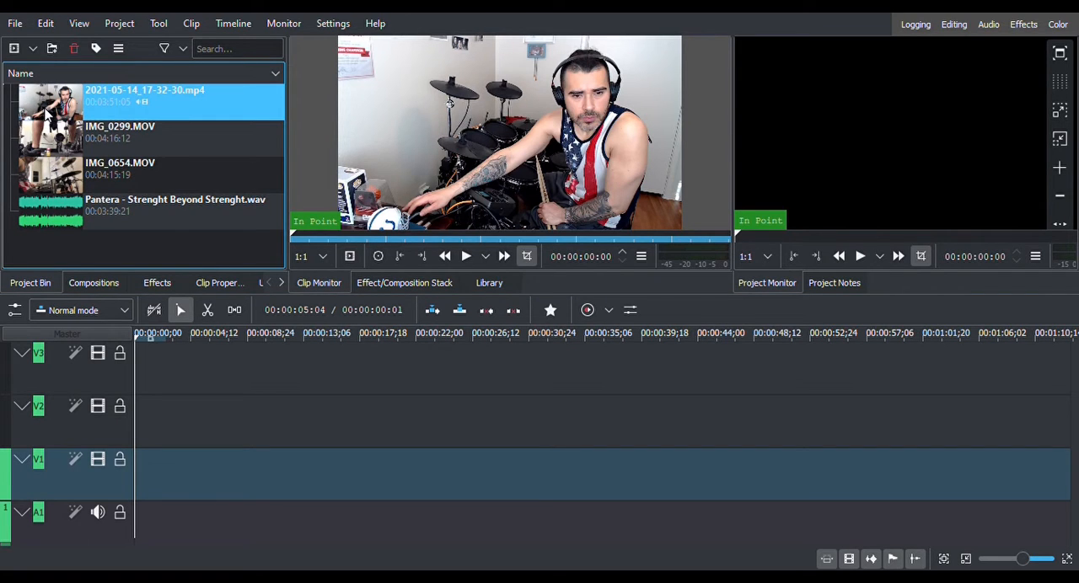
{"action": "left_click_drag", "start_coordinate": [47, 112], "coordinate": [137, 466]}
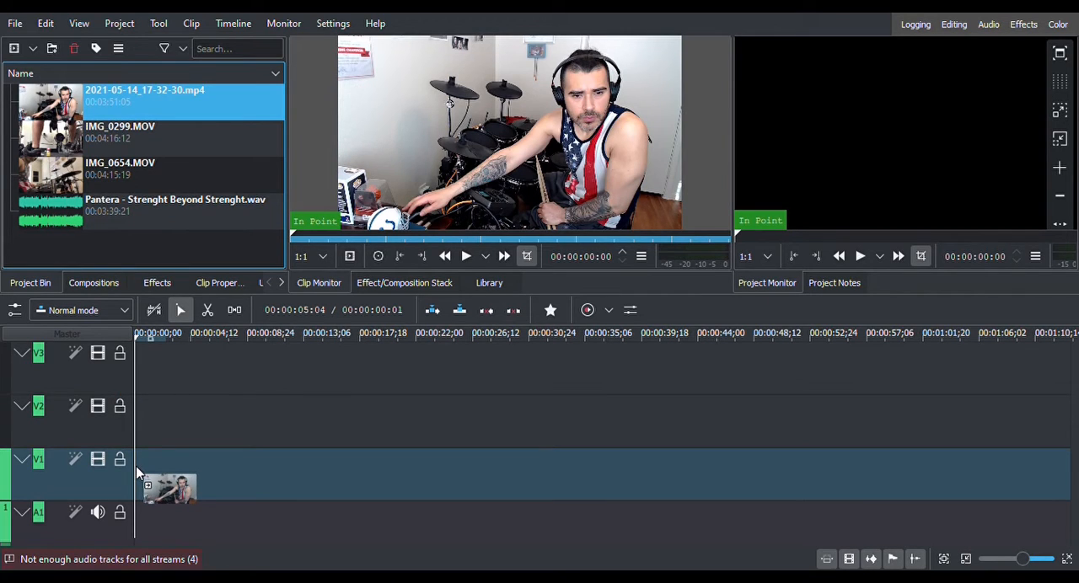
{"action": "left_click_drag", "start_coordinate": [136, 467], "coordinate": [34, 81]}
Insert two more audio tracks, A3 and A4, below track A2.
{"action": "scroll", "coordinate": [26, 480], "scroll_direction": "down", "scroll_amount": 1}
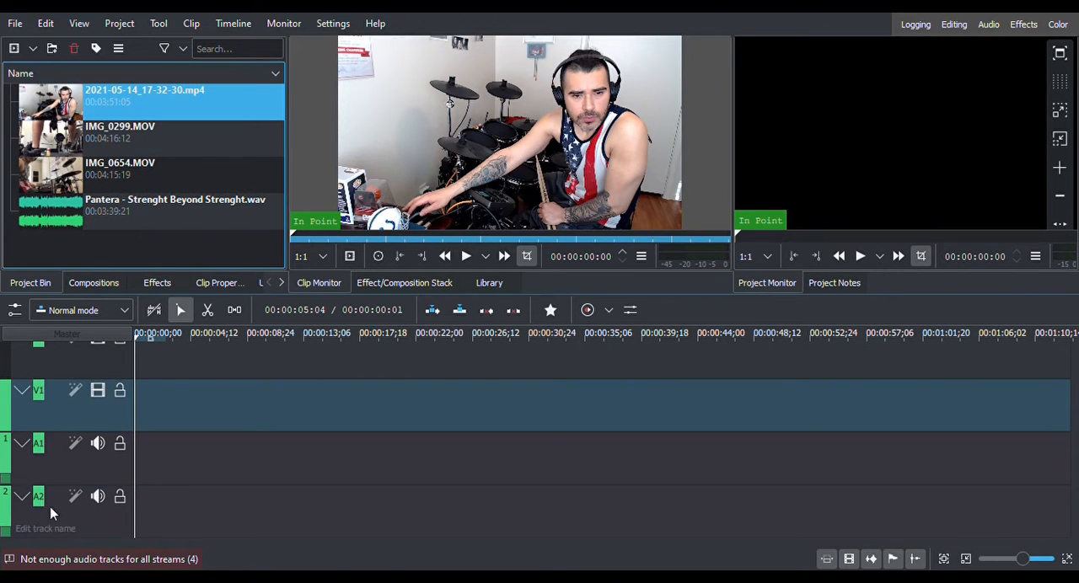
{"action": "left_click", "coordinate": [50, 507]}
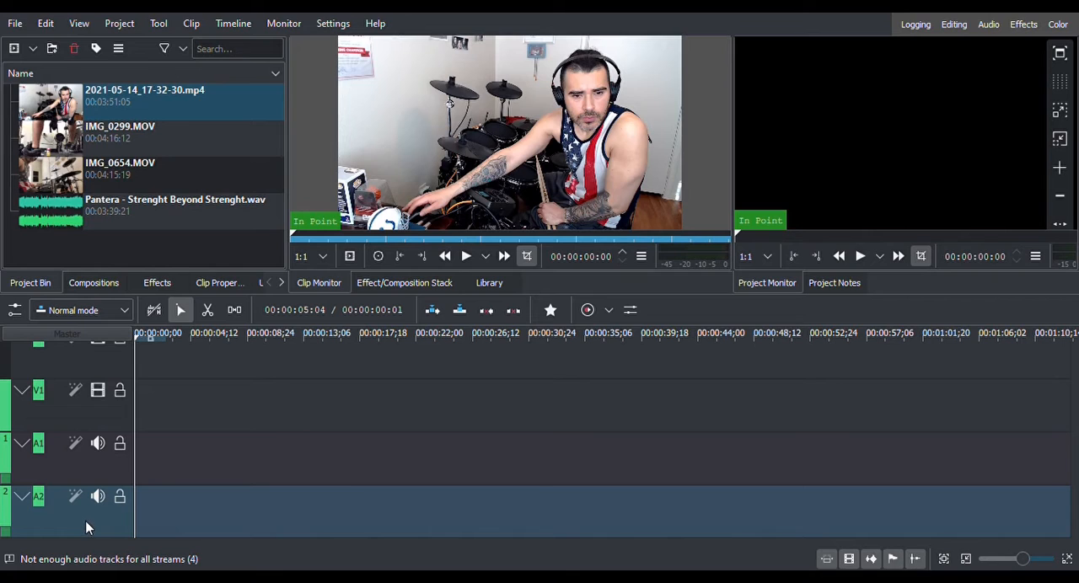
{"action": "scroll", "coordinate": [38, 506], "scroll_direction": "down", "scroll_amount": 1}
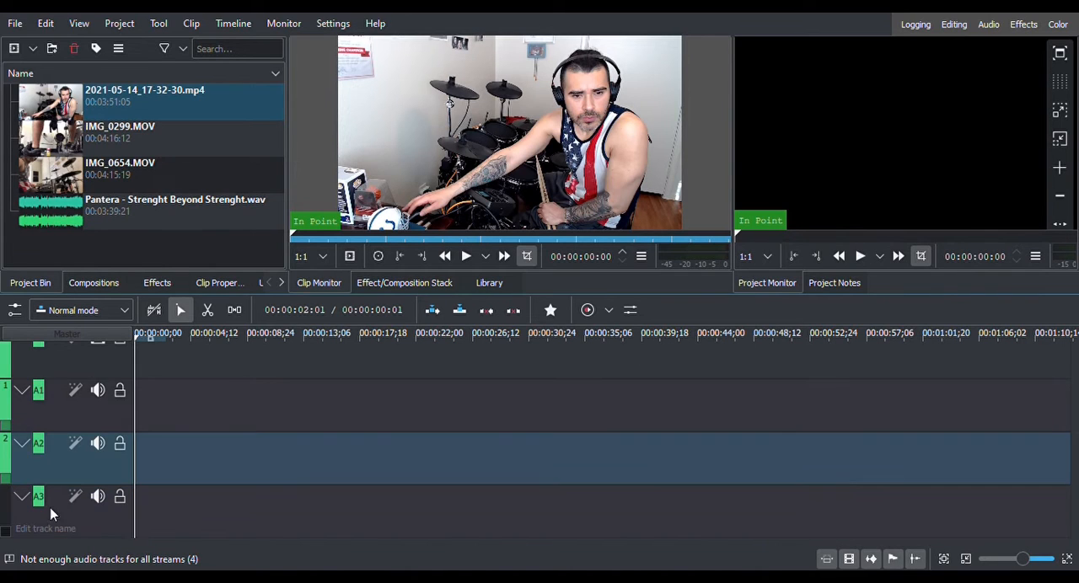
{"action": "left_click", "coordinate": [52, 497]}
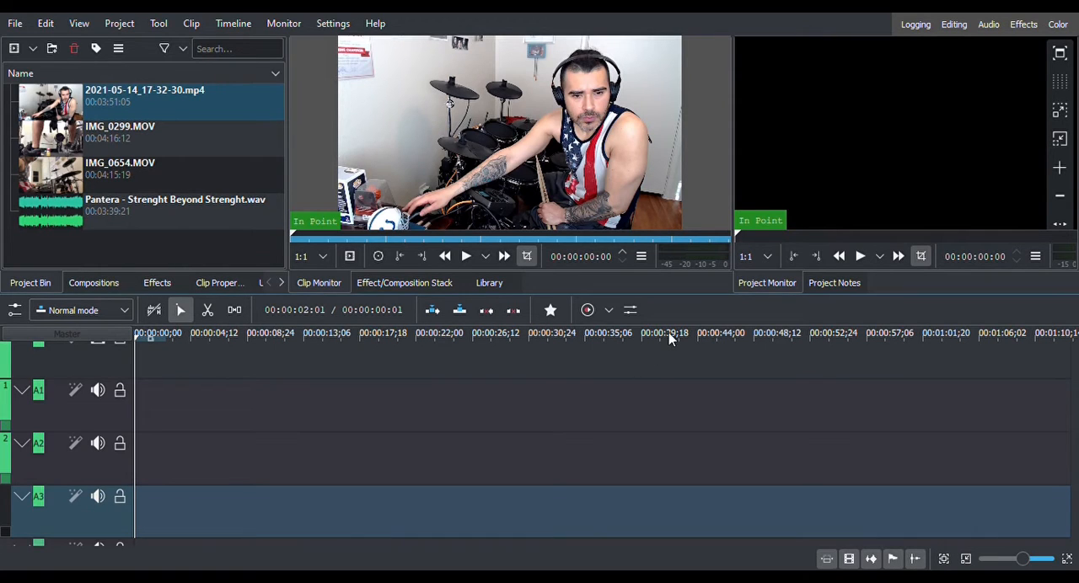
{"action": "scroll", "coordinate": [75, 456], "scroll_direction": "down", "scroll_amount": 1}
{"action": "double_click", "coordinate": [60, 479]}
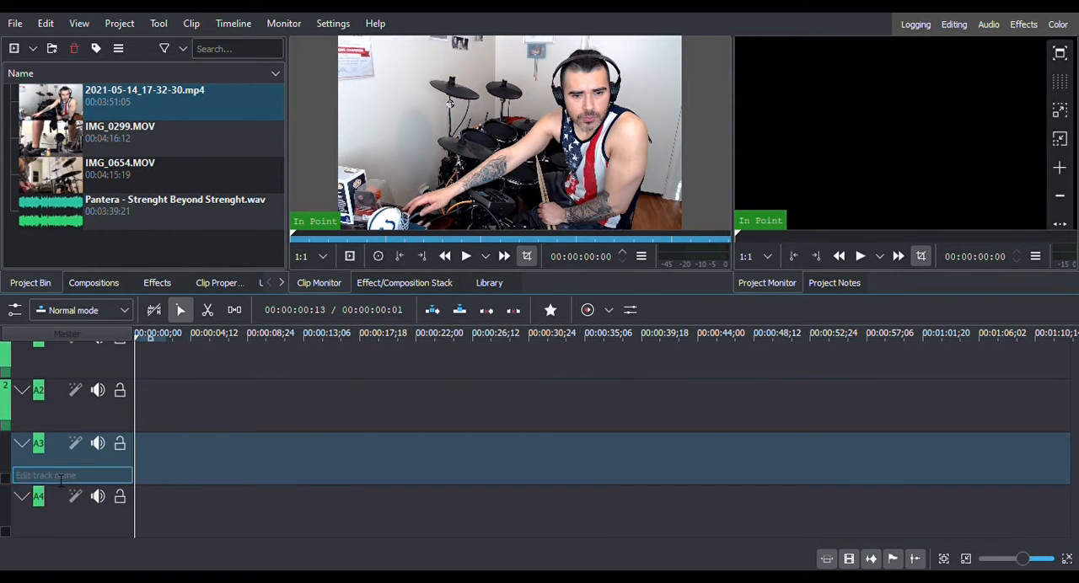
Place 2021-05-14_17-32-30.mp4 at the start of track V1 and enlarge the timeline area.
{"action": "scroll", "coordinate": [61, 479], "scroll_direction": "up", "scroll_amount": 3}
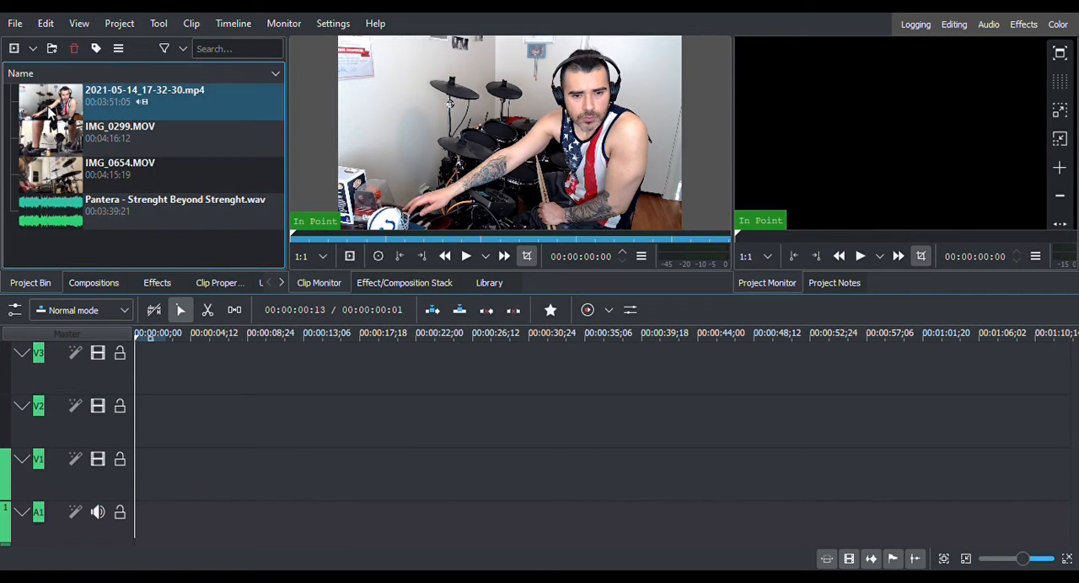
{"action": "left_click_drag", "start_coordinate": [49, 112], "coordinate": [145, 474]}
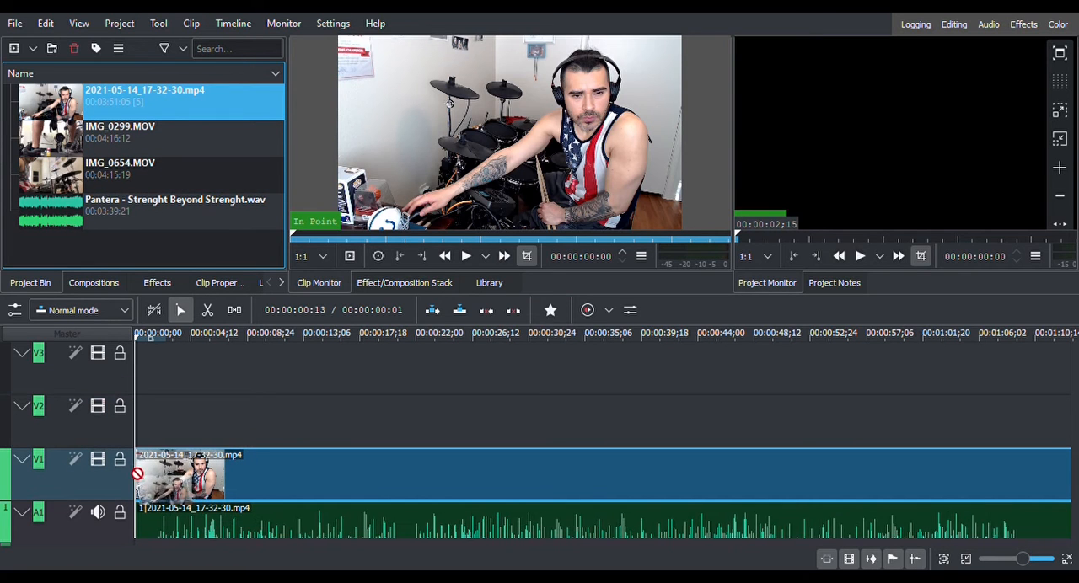
{"action": "scroll", "coordinate": [120, 452], "scroll_direction": "down", "scroll_amount": 3}
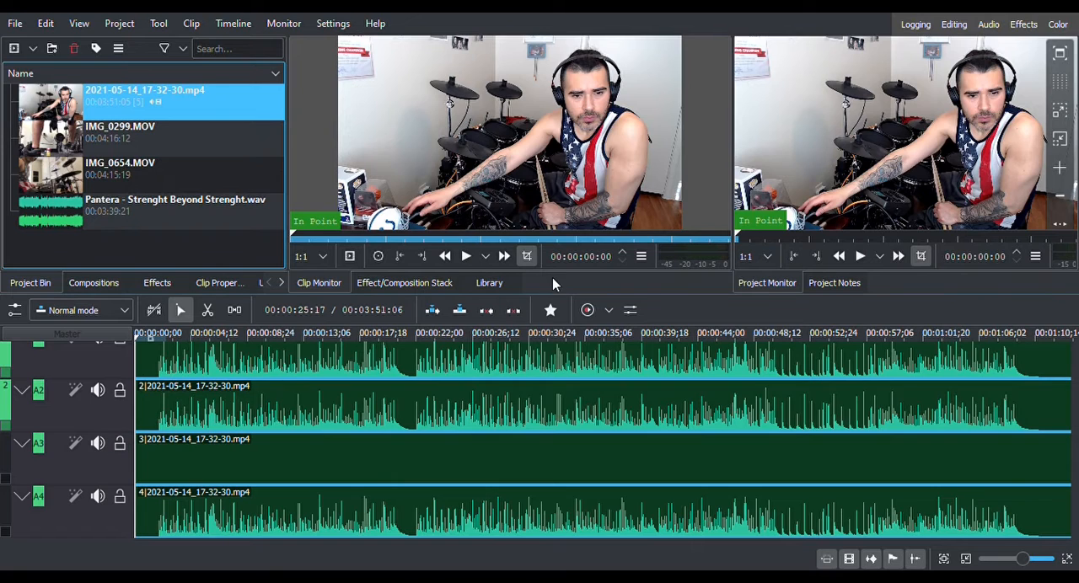
{"action": "left_click_drag", "start_coordinate": [575, 301], "coordinate": [599, 220]}
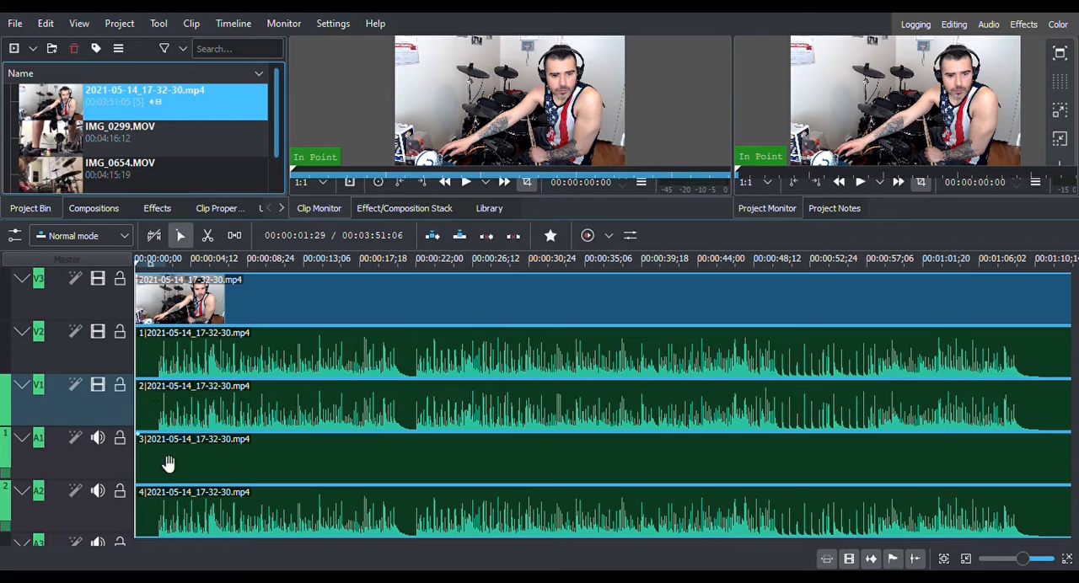
Delete the three audio tracks holding the clip's streams 2, 3 and 4, keeping only stream 1 on A1.
{"action": "left_click", "coordinate": [76, 507]}
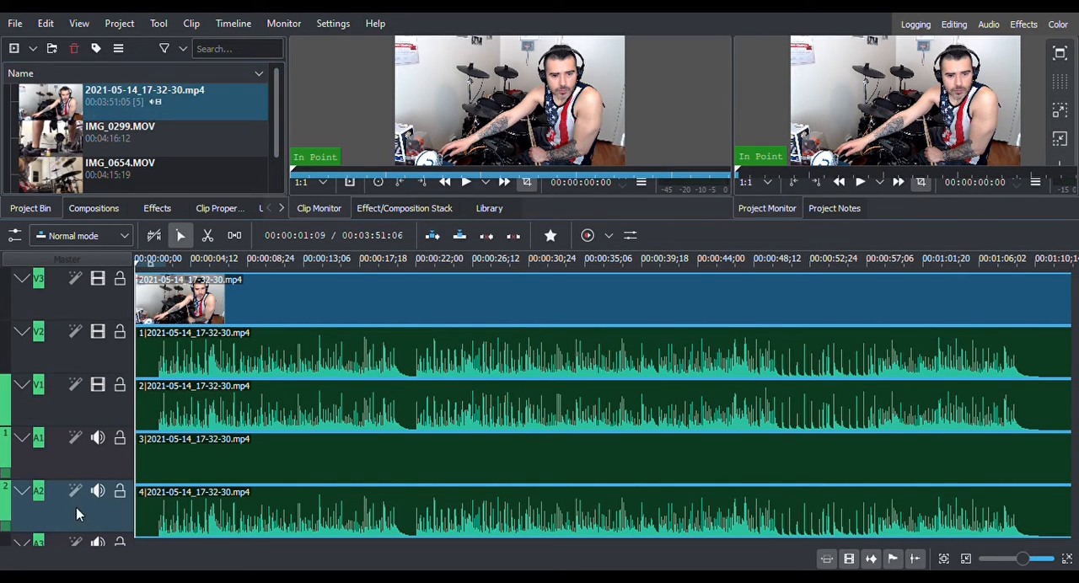
{"action": "left_click", "coordinate": [119, 537]}
{"action": "left_click", "coordinate": [684, 307]}
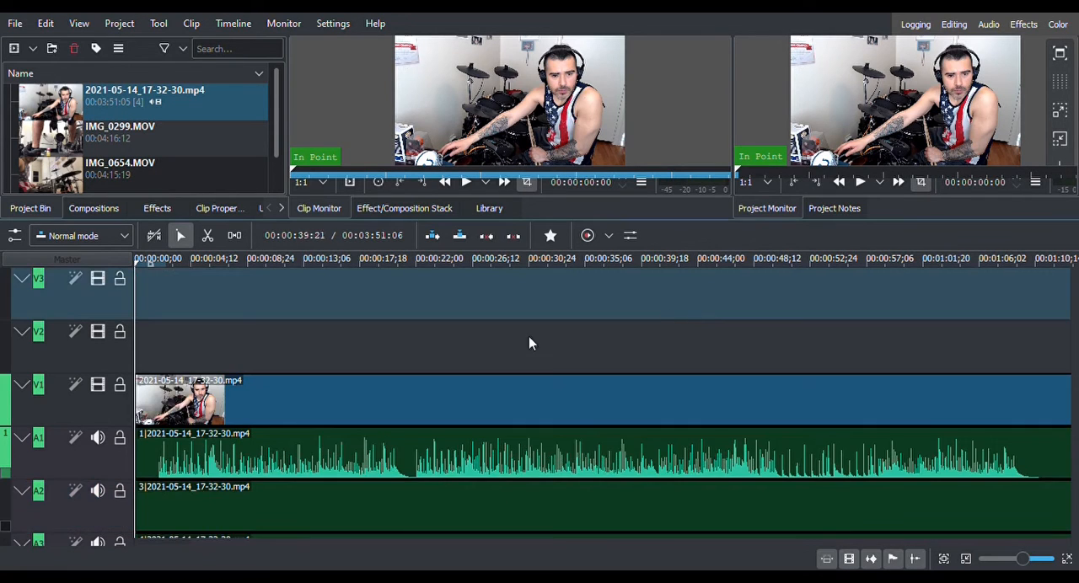
{"action": "scroll", "coordinate": [530, 340], "scroll_direction": "down", "scroll_amount": 1}
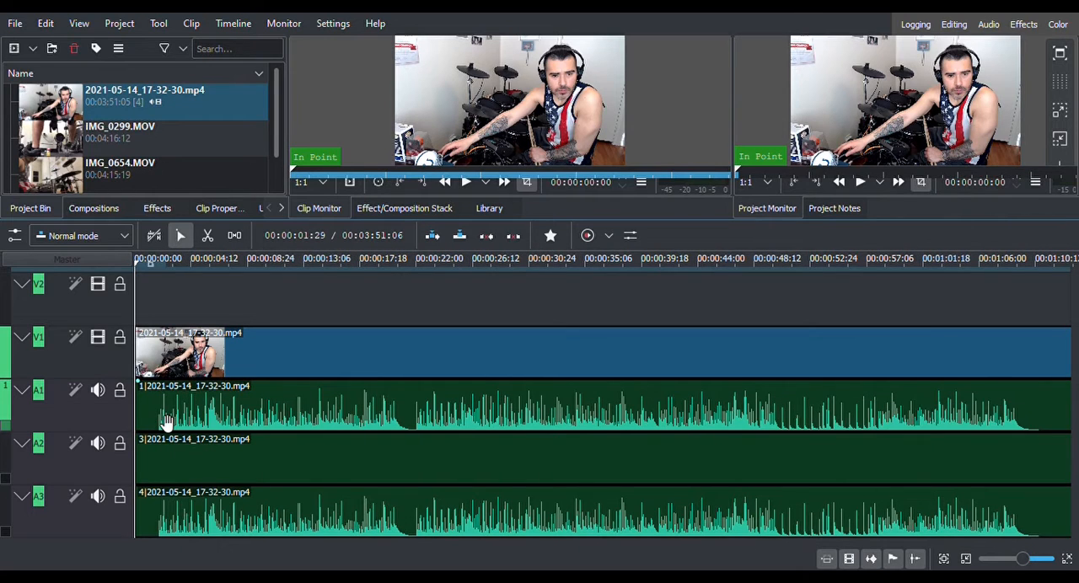
{"action": "left_click", "coordinate": [70, 511]}
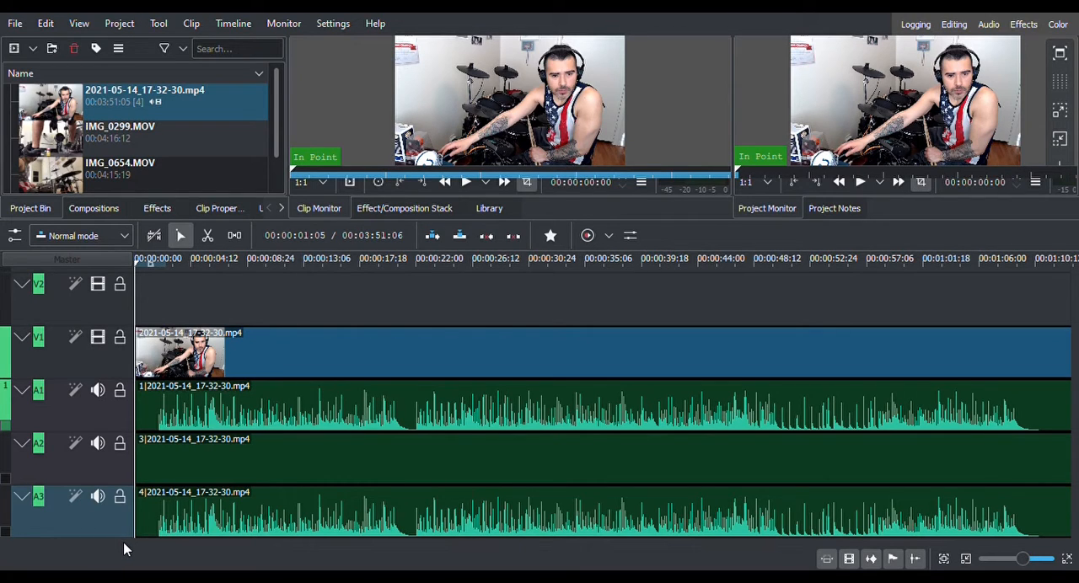
{"action": "left_click", "coordinate": [657, 317]}
{"action": "right_click", "coordinate": [53, 509]}
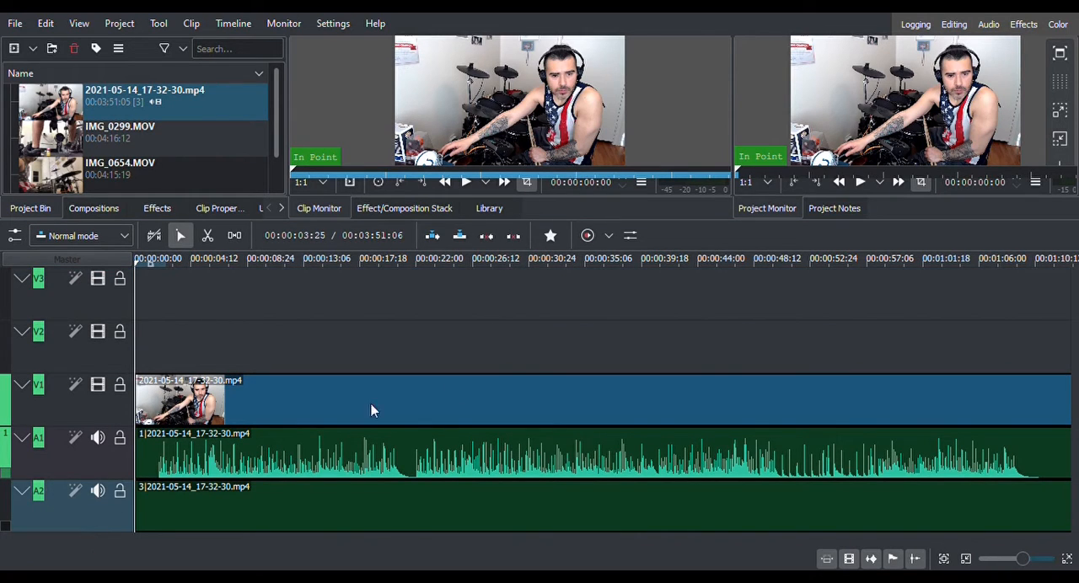
{"action": "left_click", "coordinate": [669, 314]}
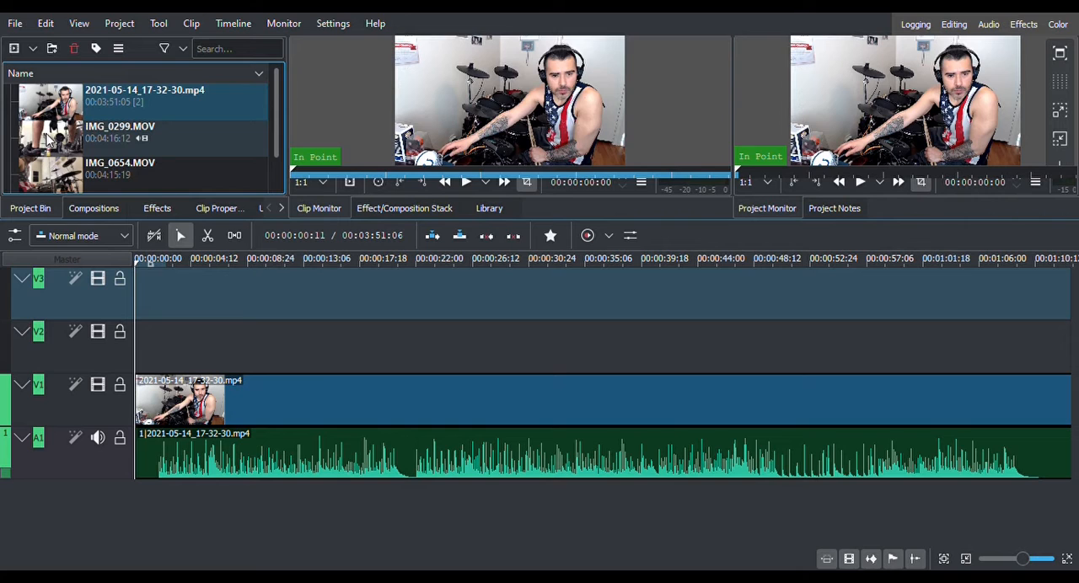
Insert three empty audio tracks, A2, A3 and A4, below track A1 for the IMG_0299.MOV audio and further clips.
{"action": "mouse_move", "coordinate": [49, 140]}
{"action": "left_mouse_down"}
{"action": "mouse_move", "coordinate": [143, 296]}
{"action": "mouse_move", "coordinate": [152, 335]}
{"action": "mouse_move", "coordinate": [132, 340]}
{"action": "mouse_move", "coordinate": [24, 125]}
{"action": "mouse_move", "coordinate": [33, 139]}
{"action": "left_mouse_up"}
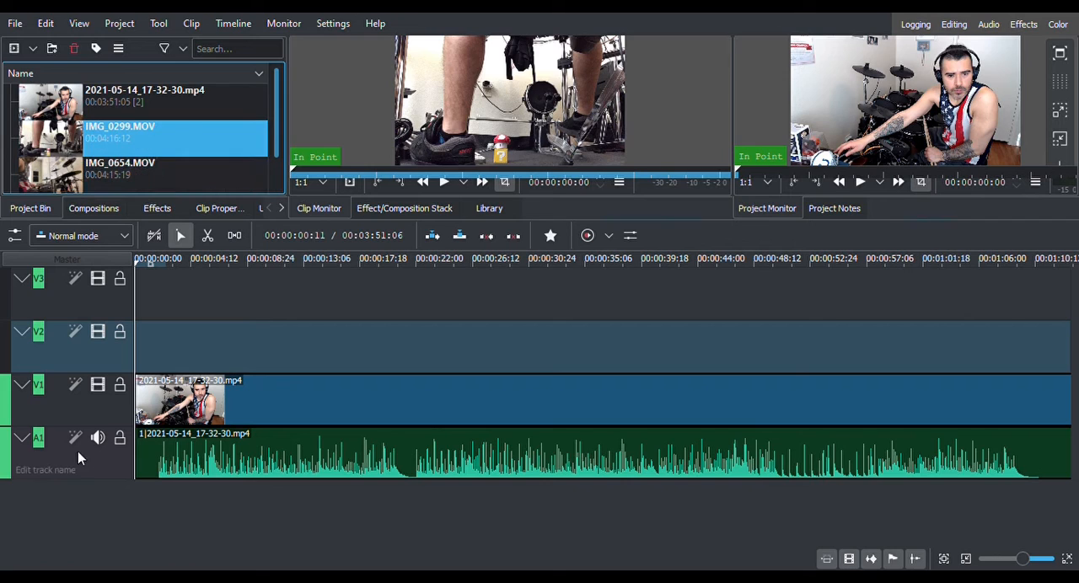
{"action": "left_click", "coordinate": [54, 446]}
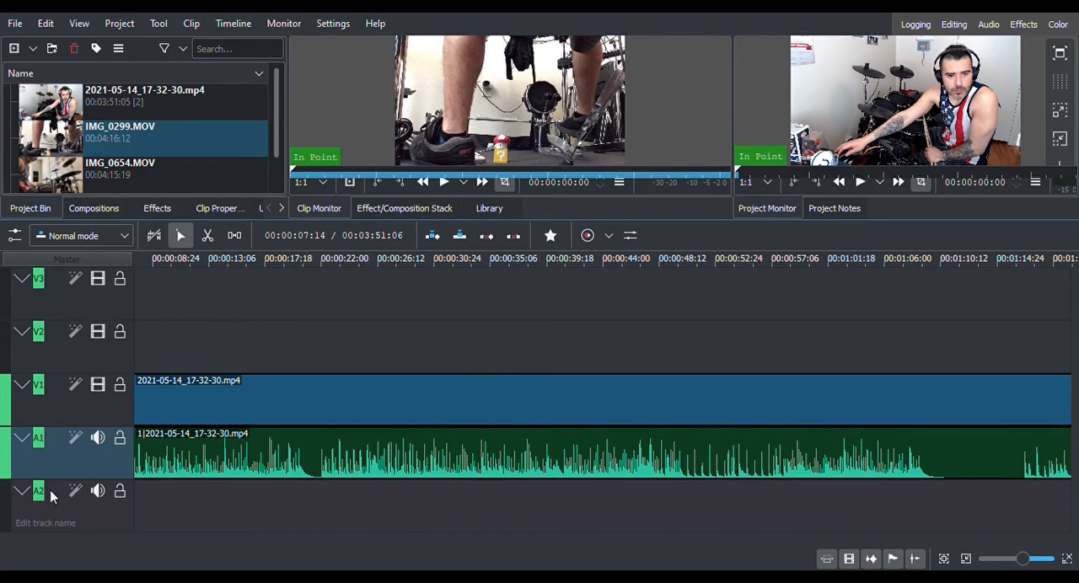
{"action": "left_click", "coordinate": [49, 492]}
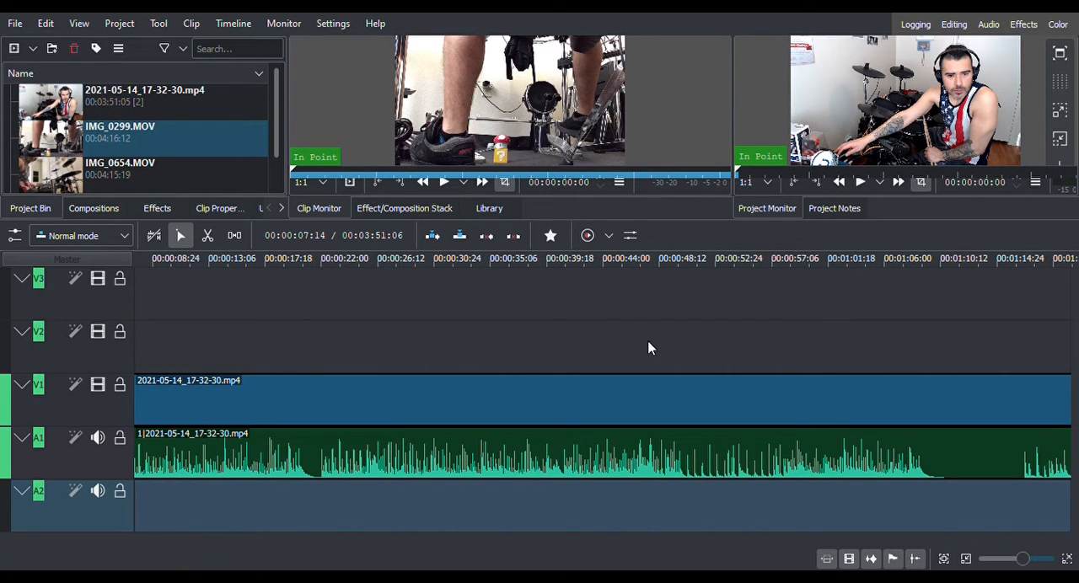
{"action": "scroll", "coordinate": [67, 422], "scroll_direction": "down", "scroll_amount": 1}
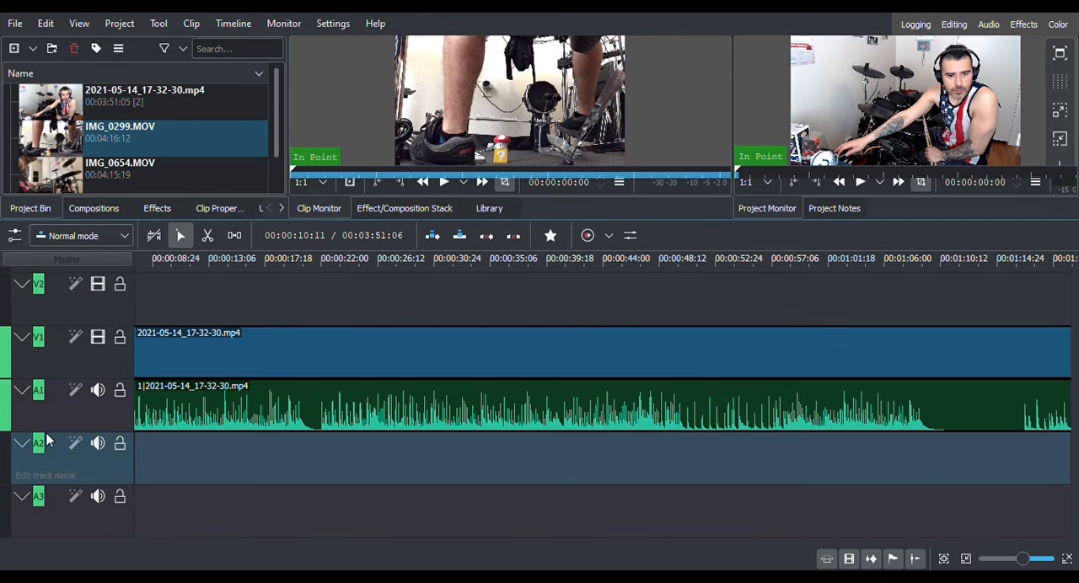
{"action": "left_click", "coordinate": [59, 508]}
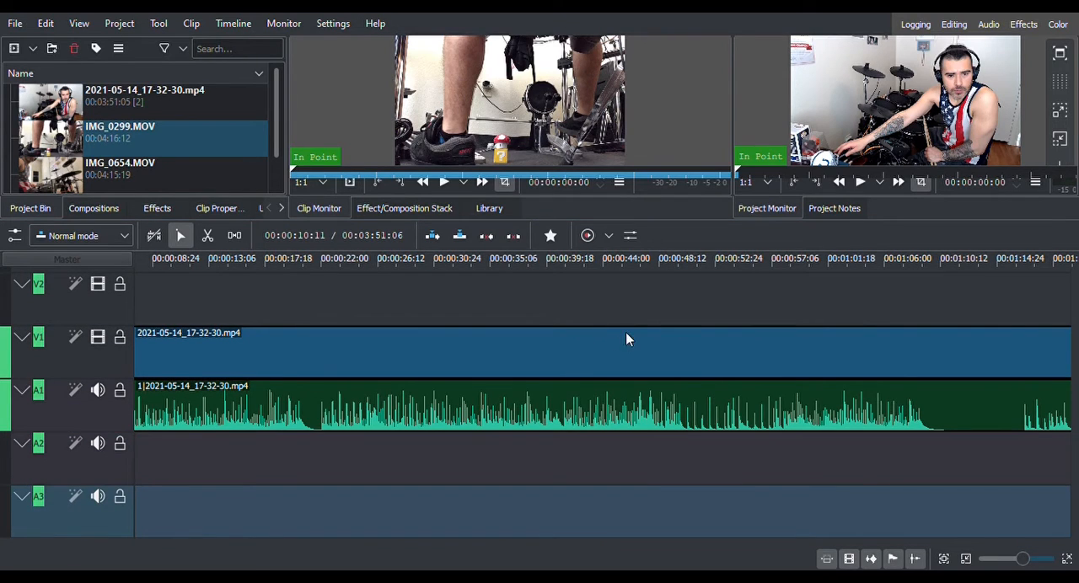
Return the playhead to the start and place IMG_0299.MOV at the beginning of track V2, with its audio on A2.
{"action": "scroll", "coordinate": [84, 435], "scroll_direction": "up", "scroll_amount": 1}
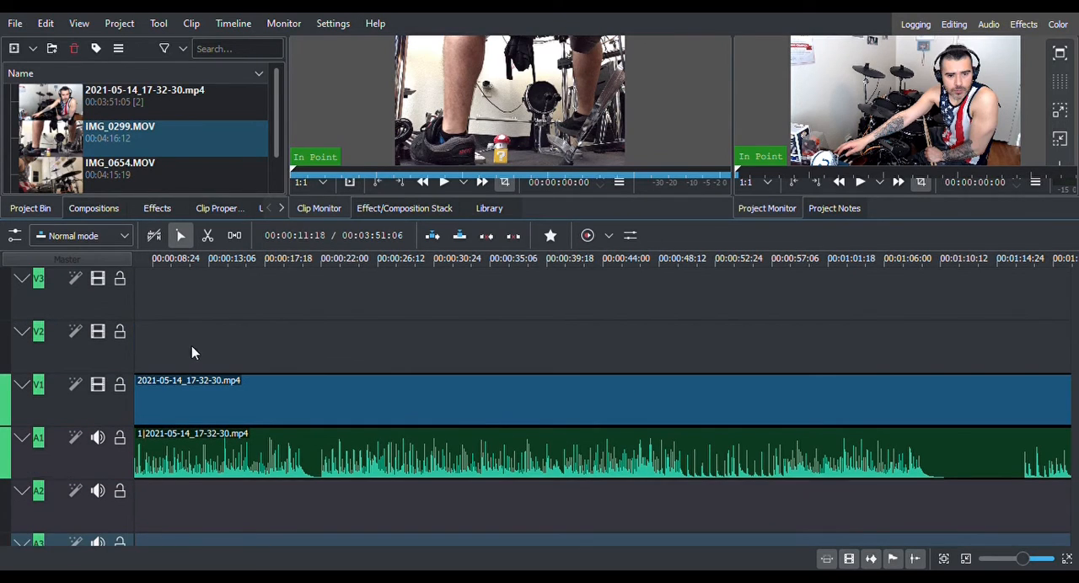
{"action": "left_click", "coordinate": [214, 350]}
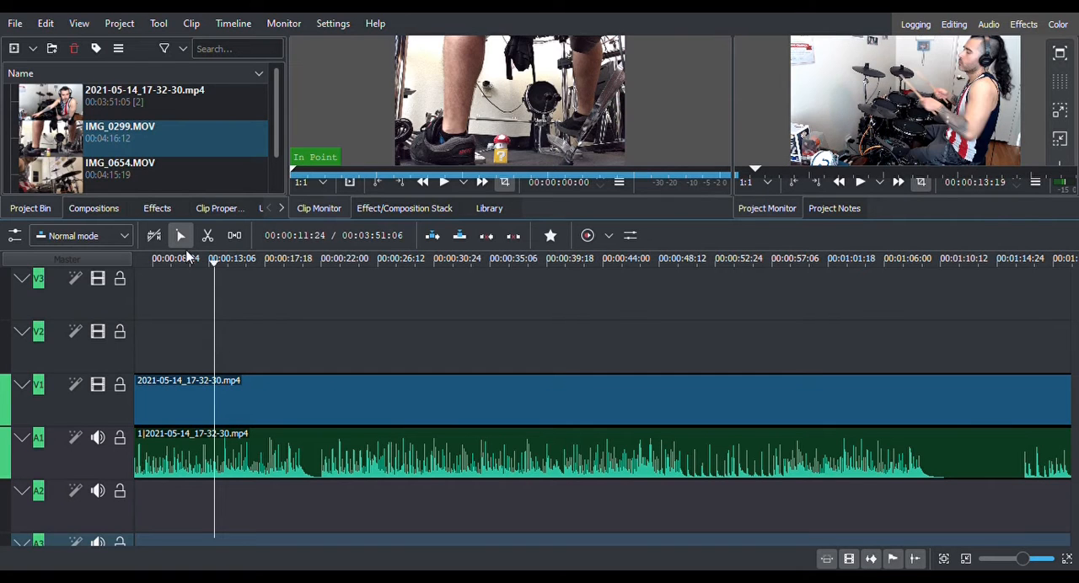
{"action": "left_click_drag", "start_coordinate": [213, 265], "coordinate": [77, 268]}
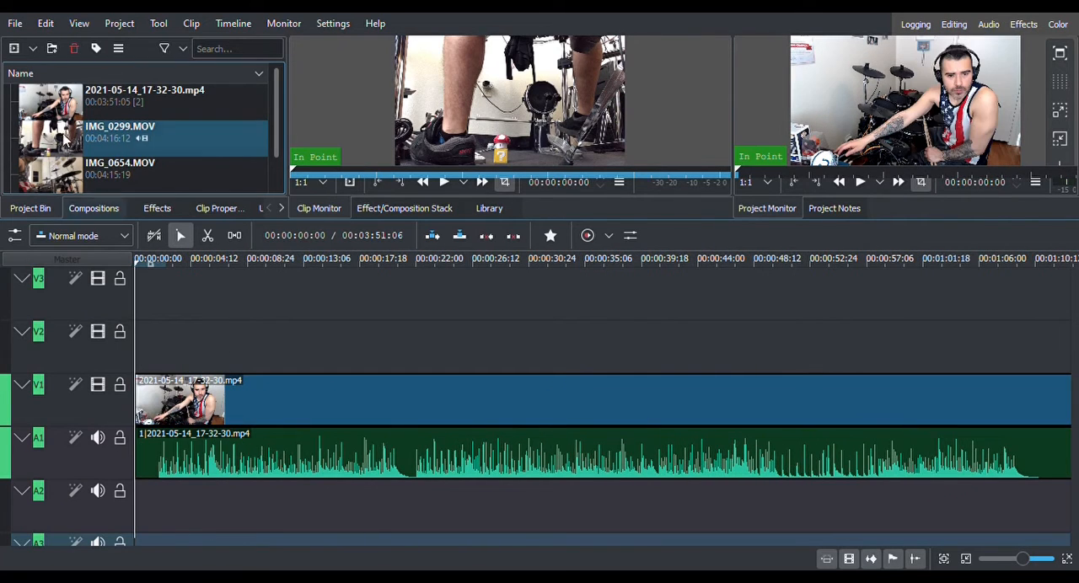
{"action": "left_click_drag", "start_coordinate": [48, 139], "coordinate": [58, 349]}
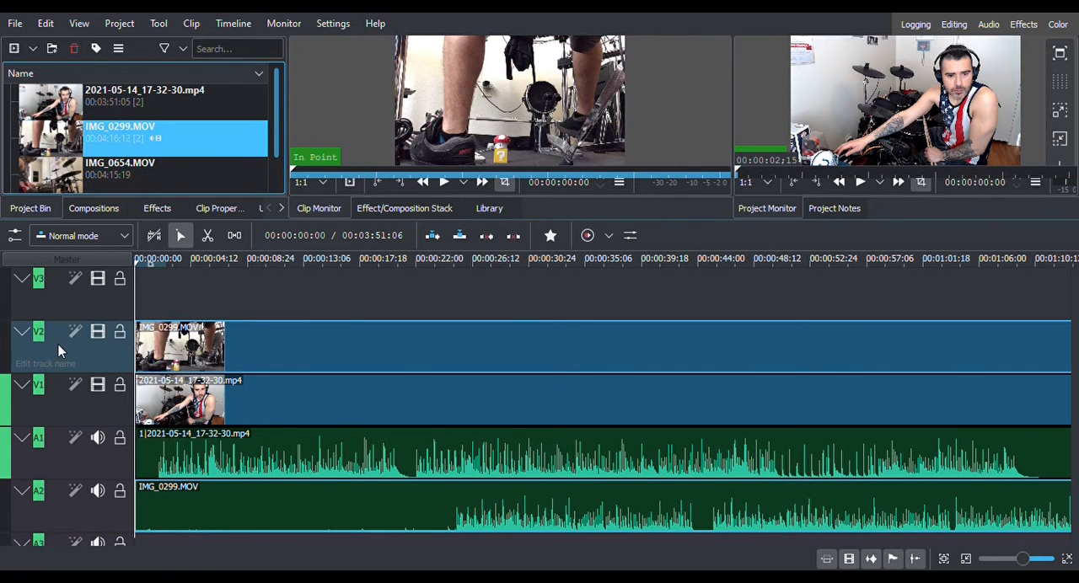
Collapse tracks V2, V1, A1 and A2 to their compact height to free space in the timeline.
{"action": "scroll", "coordinate": [59, 351], "scroll_direction": "down", "scroll_amount": 2}
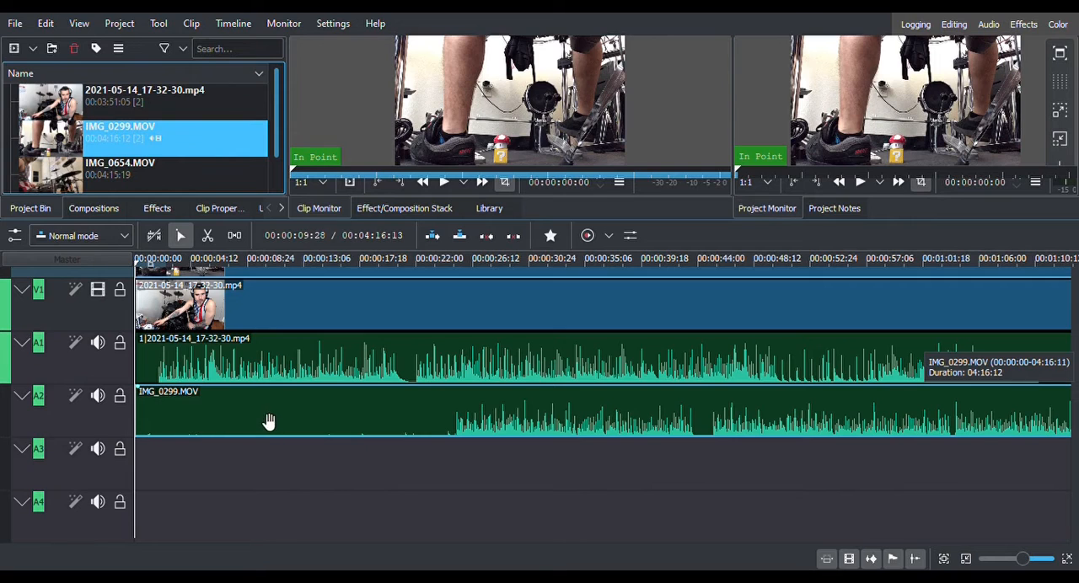
{"action": "scroll", "coordinate": [94, 398], "scroll_direction": "up", "scroll_amount": 2}
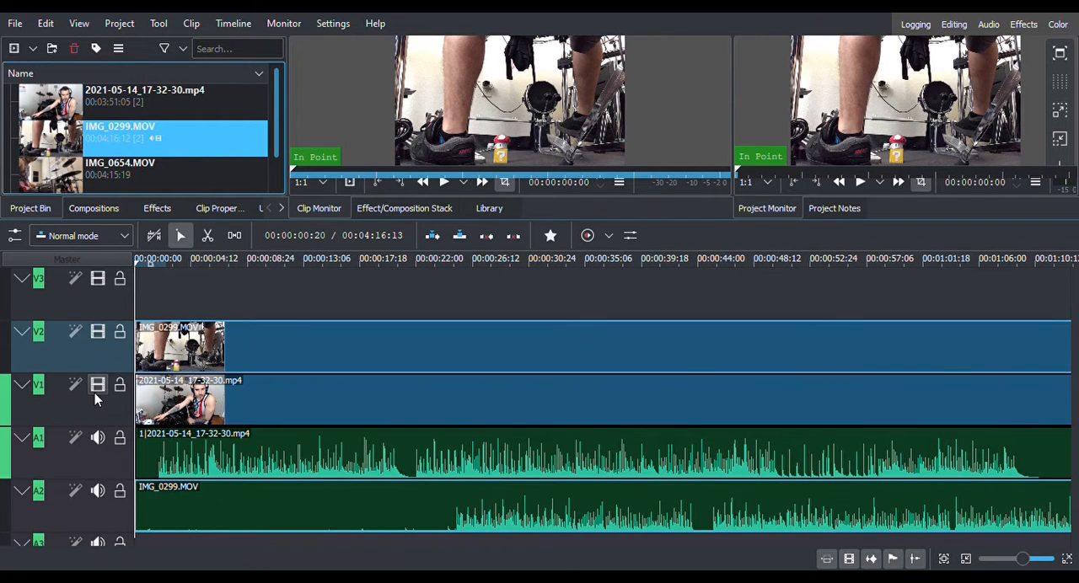
{"action": "scroll", "coordinate": [94, 398], "scroll_direction": "down", "scroll_amount": 2}
{"action": "scroll", "coordinate": [94, 398], "scroll_direction": "up", "scroll_amount": 2}
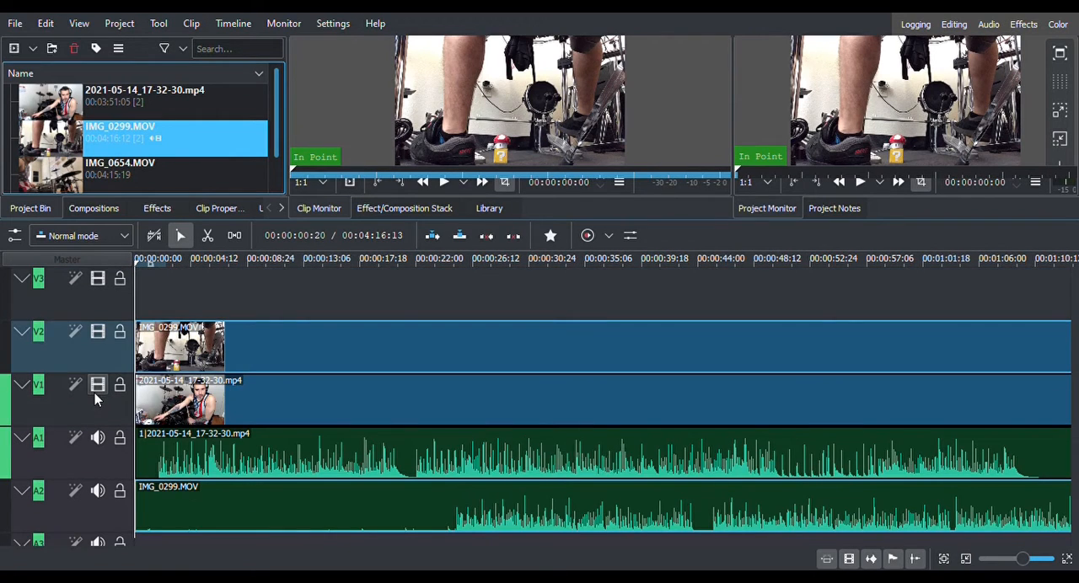
{"action": "left_click", "coordinate": [19, 335]}
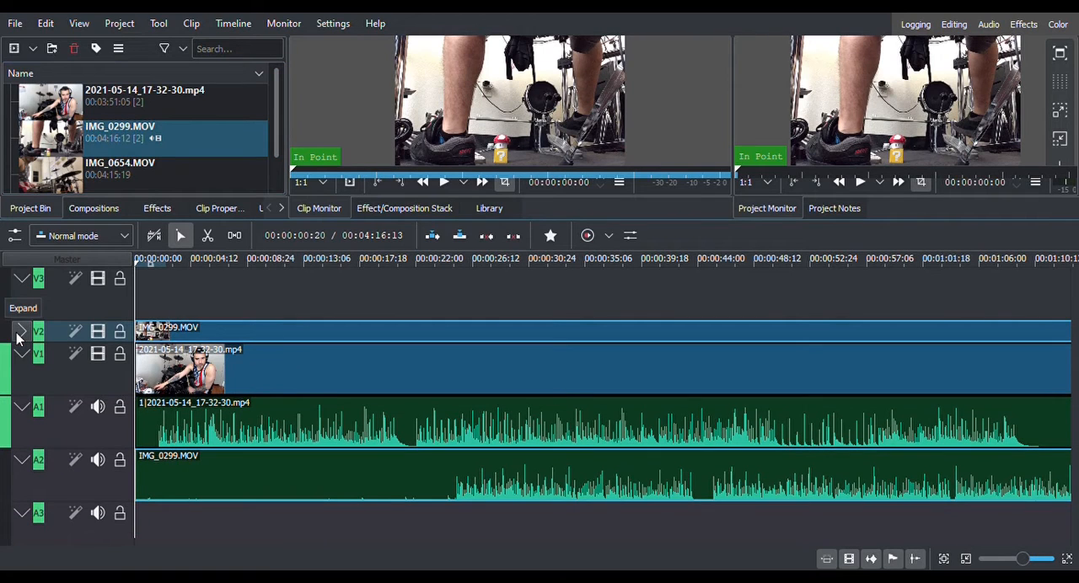
{"action": "left_click", "coordinate": [20, 355]}
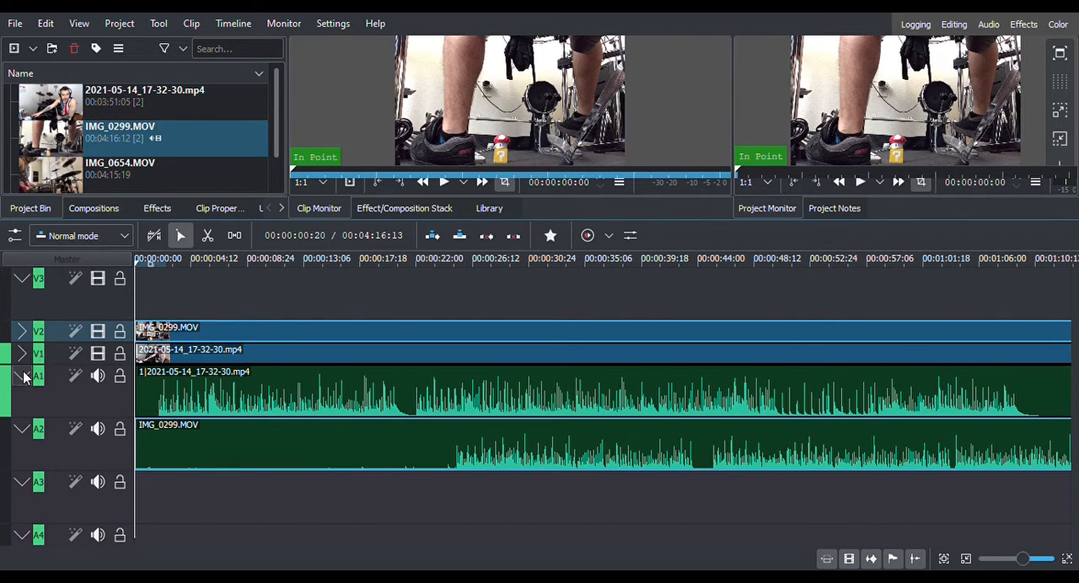
{"action": "left_click", "coordinate": [21, 376]}
{"action": "left_click", "coordinate": [22, 398]}
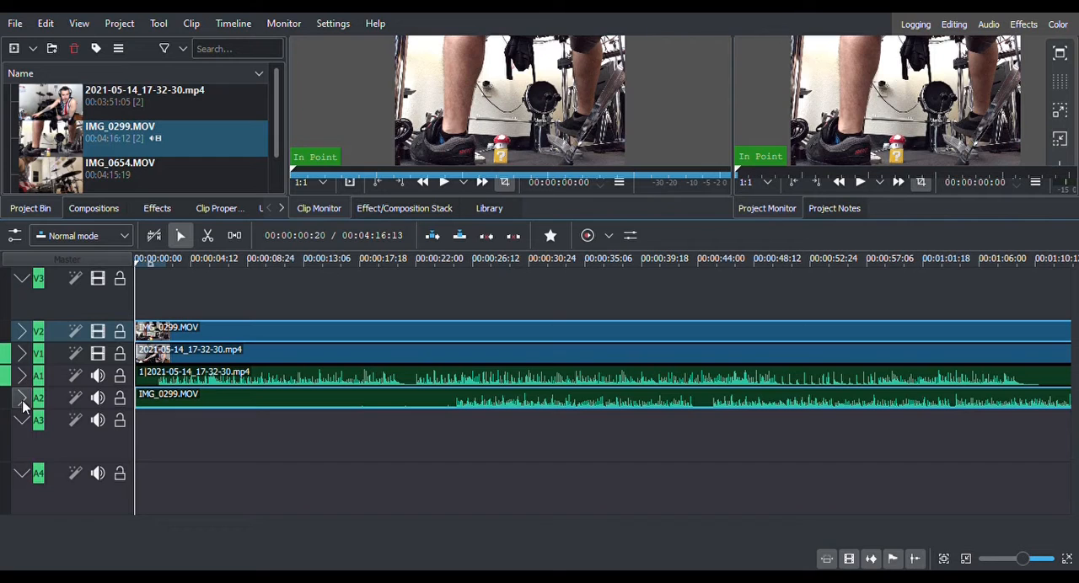
Place IMG_0654.MOV at the very start of track V3, with its audio on A3.
{"action": "left_click", "coordinate": [64, 182]}
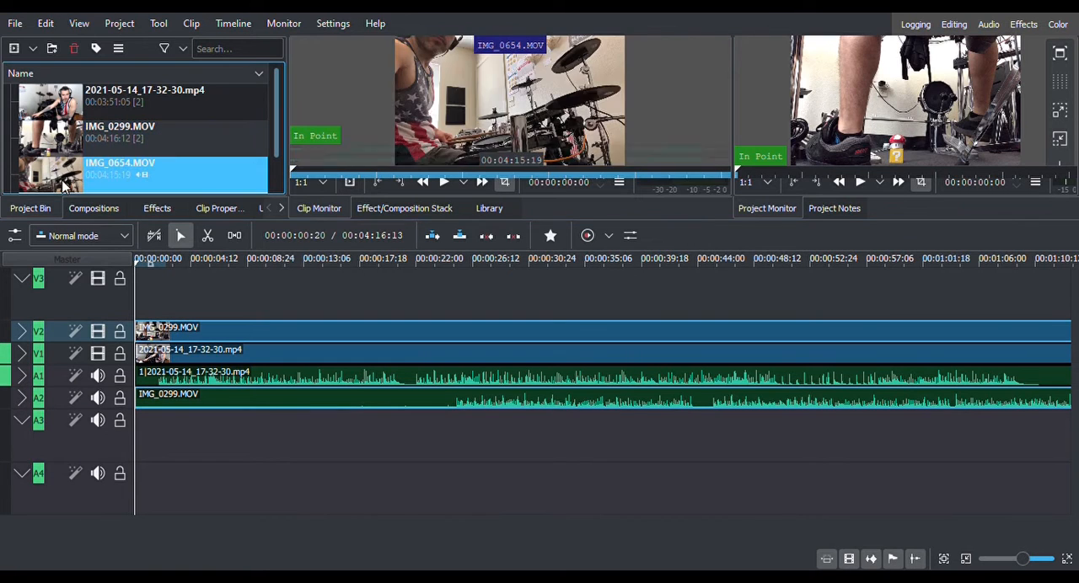
{"action": "left_click_drag", "start_coordinate": [64, 182], "coordinate": [98, 279]}
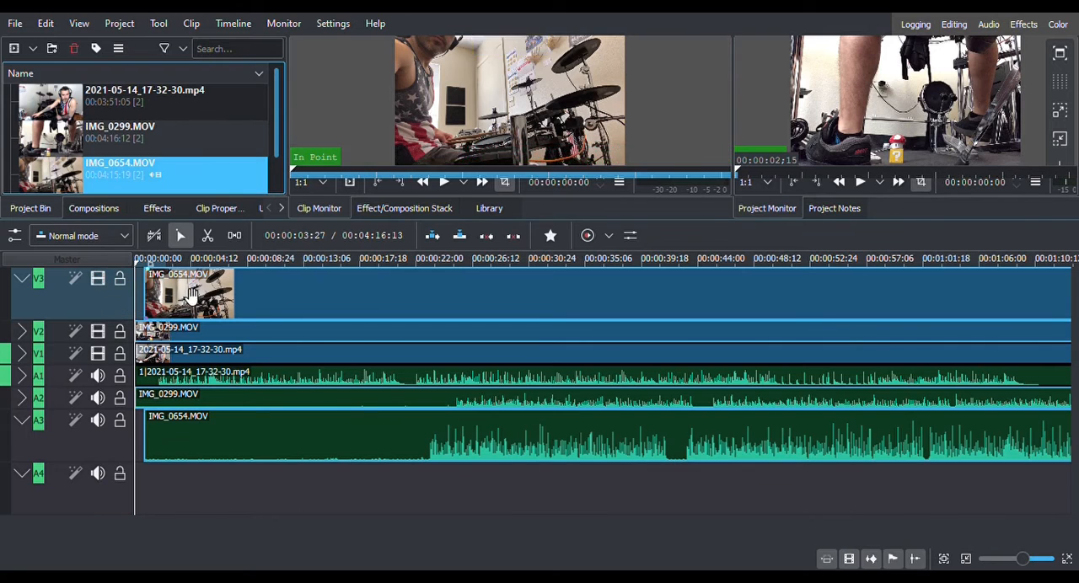
{"action": "left_click_drag", "start_coordinate": [192, 295], "coordinate": [183, 296]}
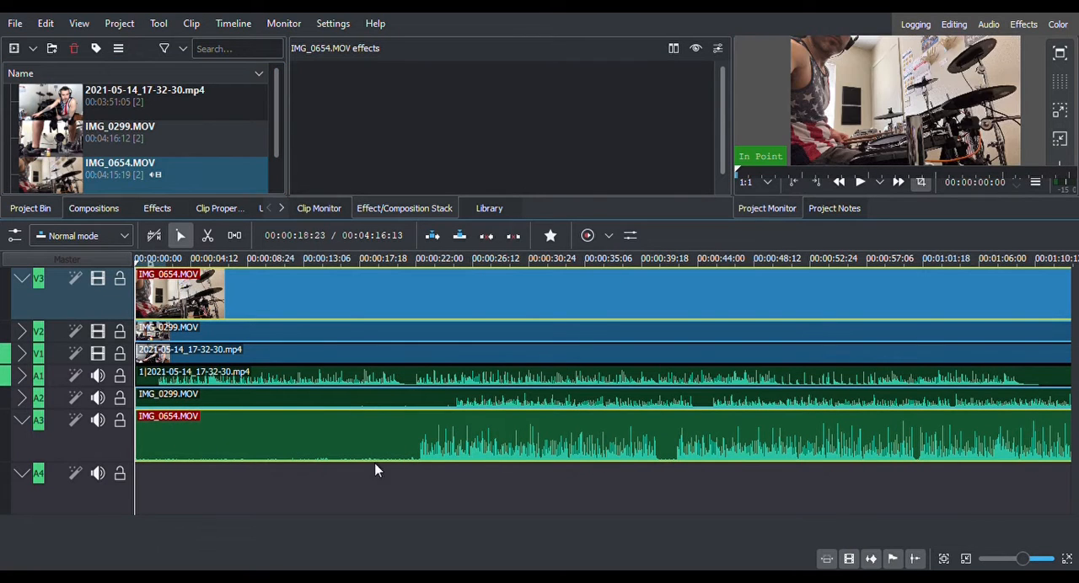
{"action": "left_click", "coordinate": [222, 495]}
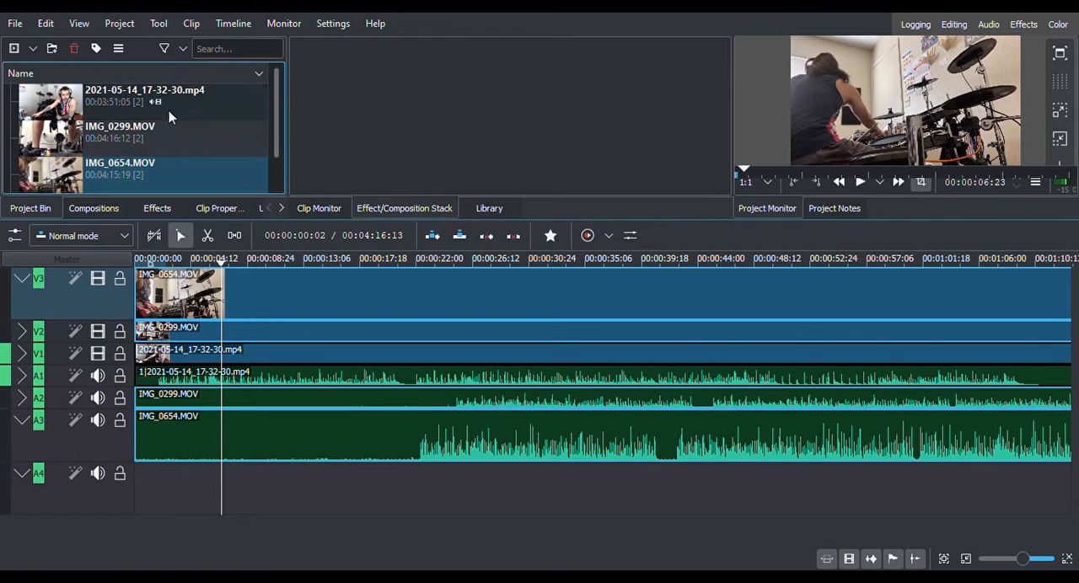
Place the audio file Pantera - Strenght Beyond Strenght.wav at the start of track A4.
{"action": "scroll", "coordinate": [169, 110], "scroll_direction": "down", "scroll_amount": 1}
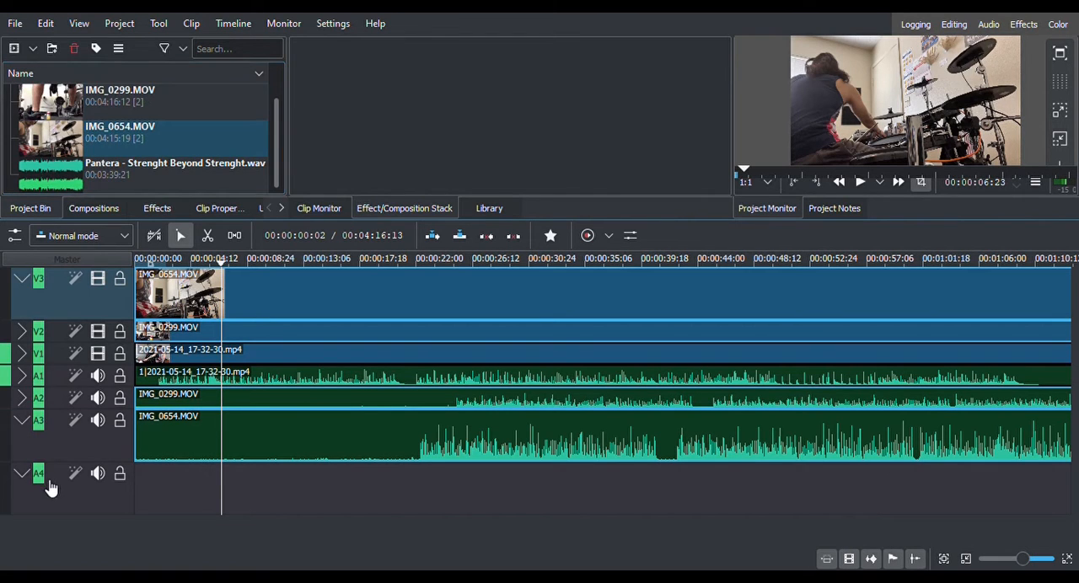
{"action": "left_click", "coordinate": [70, 165]}
{"action": "left_click_drag", "start_coordinate": [70, 165], "coordinate": [130, 483]}
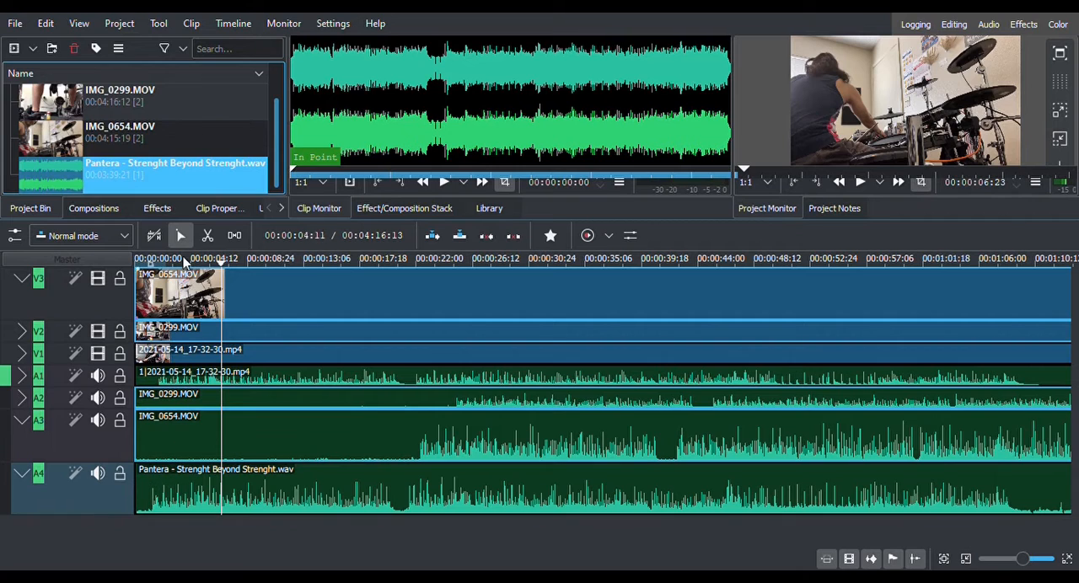
Shift IMG_0654.MOV along track V3 to start at about 22 seconds, and collapse tracks V3 and A3.
{"action": "left_click", "coordinate": [22, 281]}
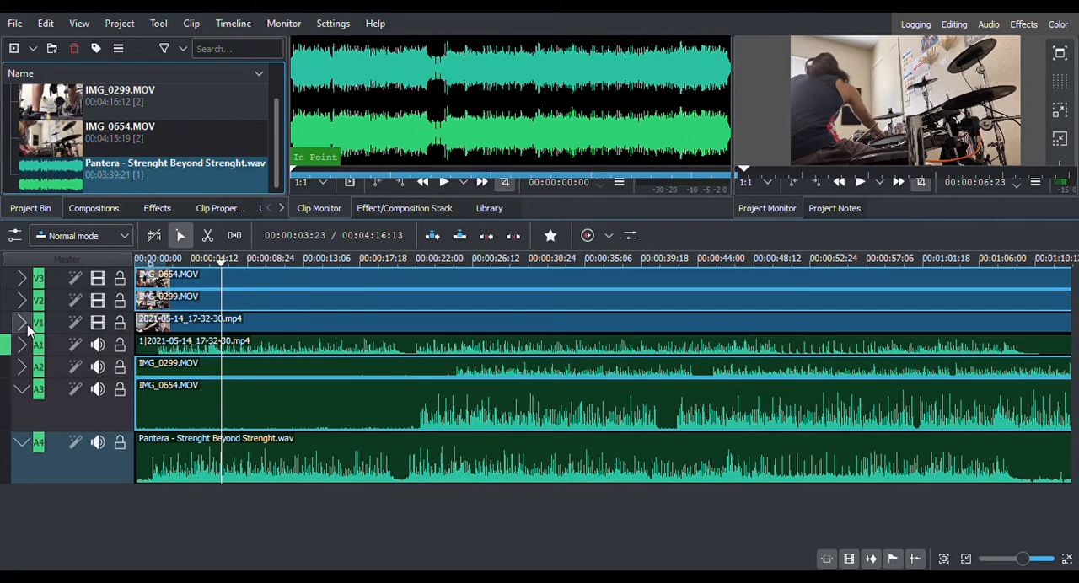
{"action": "left_click", "coordinate": [215, 331]}
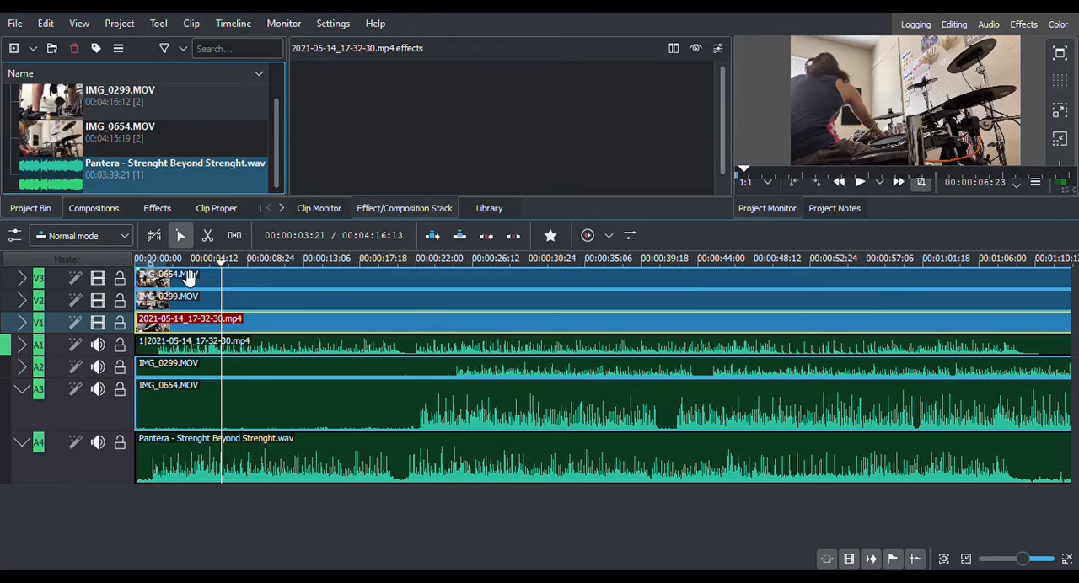
{"action": "left_click", "coordinate": [176, 306]}
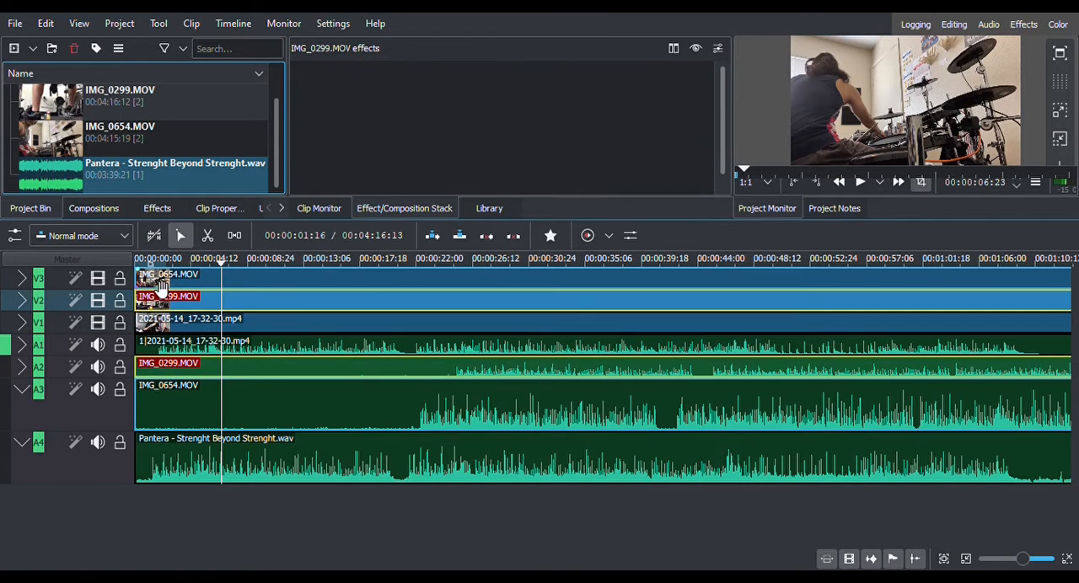
{"action": "left_click", "coordinate": [157, 283]}
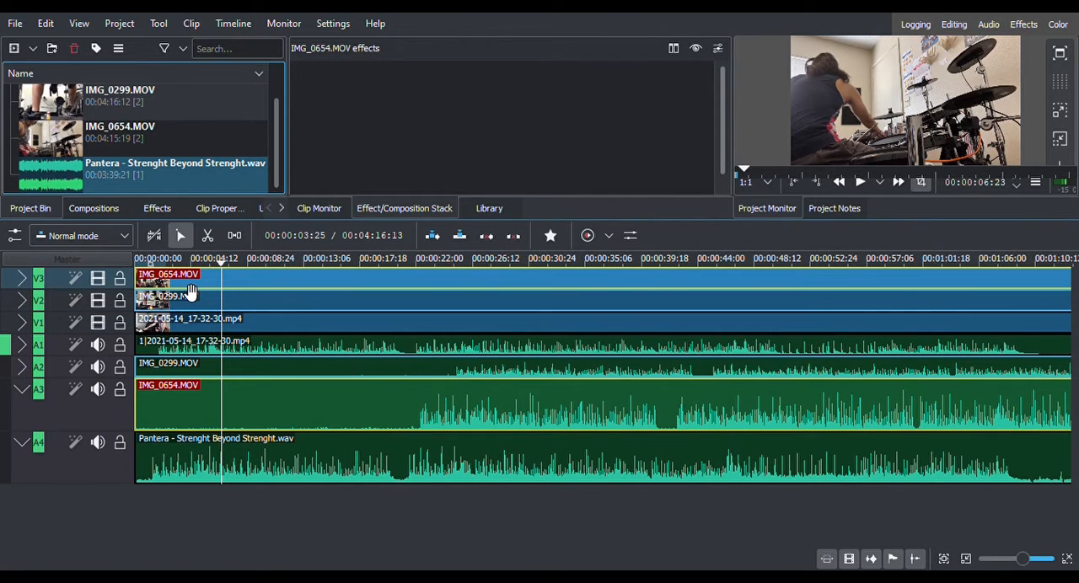
{"action": "left_click_drag", "start_coordinate": [191, 291], "coordinate": [477, 302]}
{"action": "left_click", "coordinate": [165, 311]}
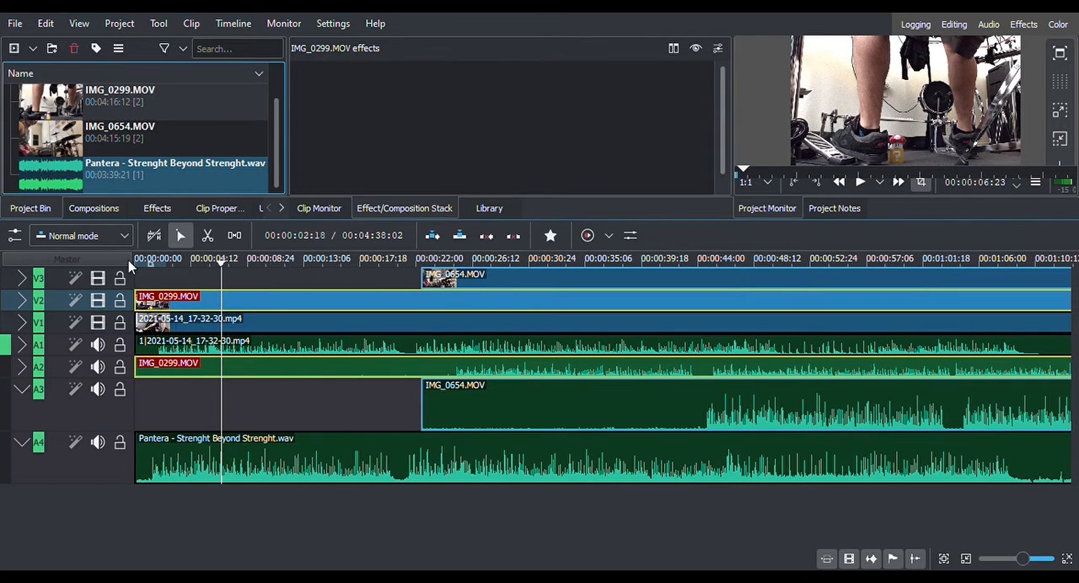
{"action": "left_click", "coordinate": [21, 389]}
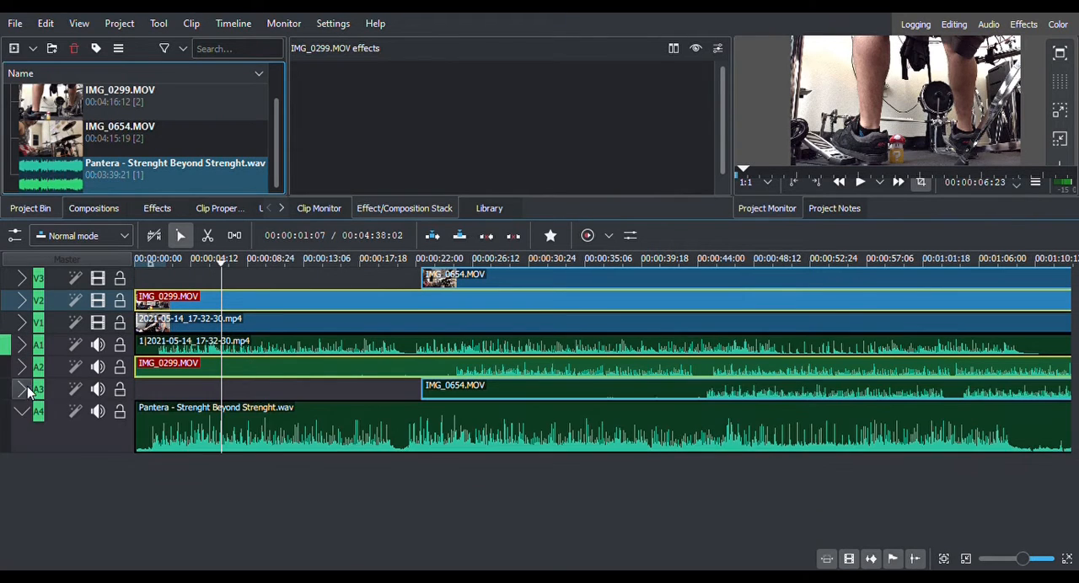
Expand track V2 and apply the Transform effect from Alpha/Transform to the IMG_0299.MOV clip.
{"action": "left_click", "coordinate": [21, 302]}
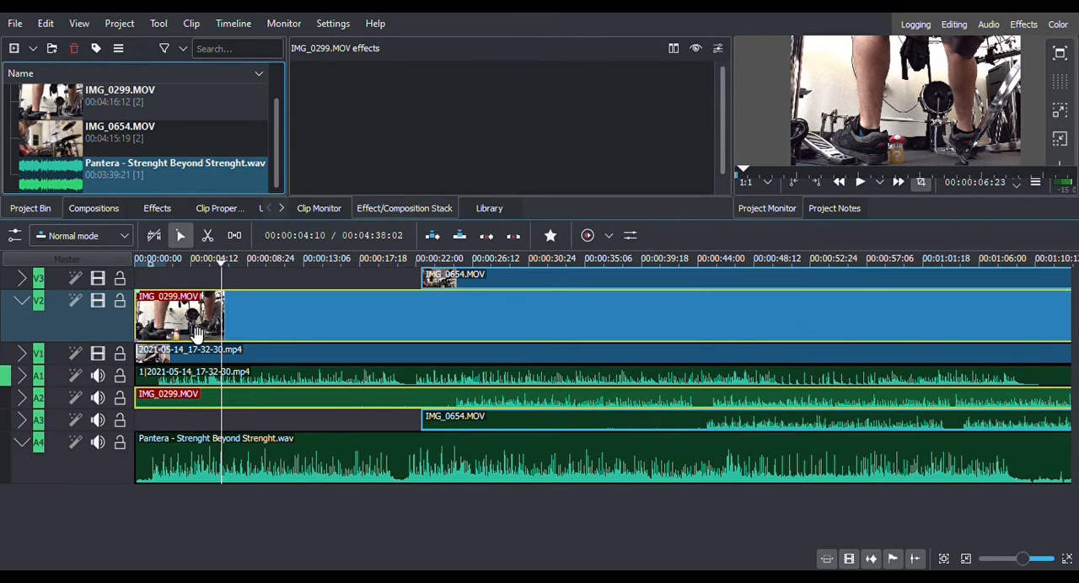
{"action": "left_click", "coordinate": [158, 209]}
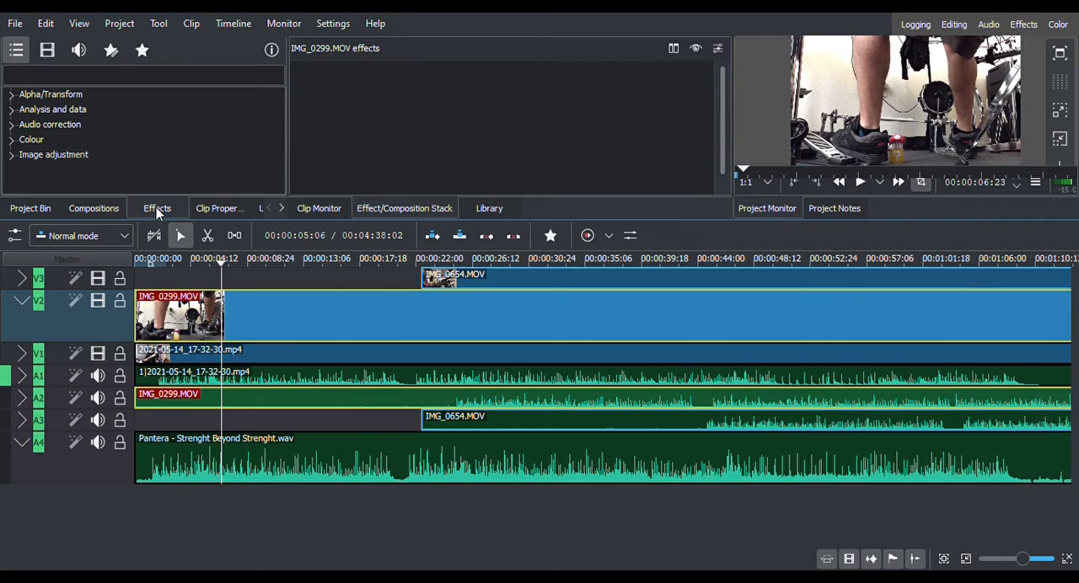
{"action": "left_click", "coordinate": [11, 97]}
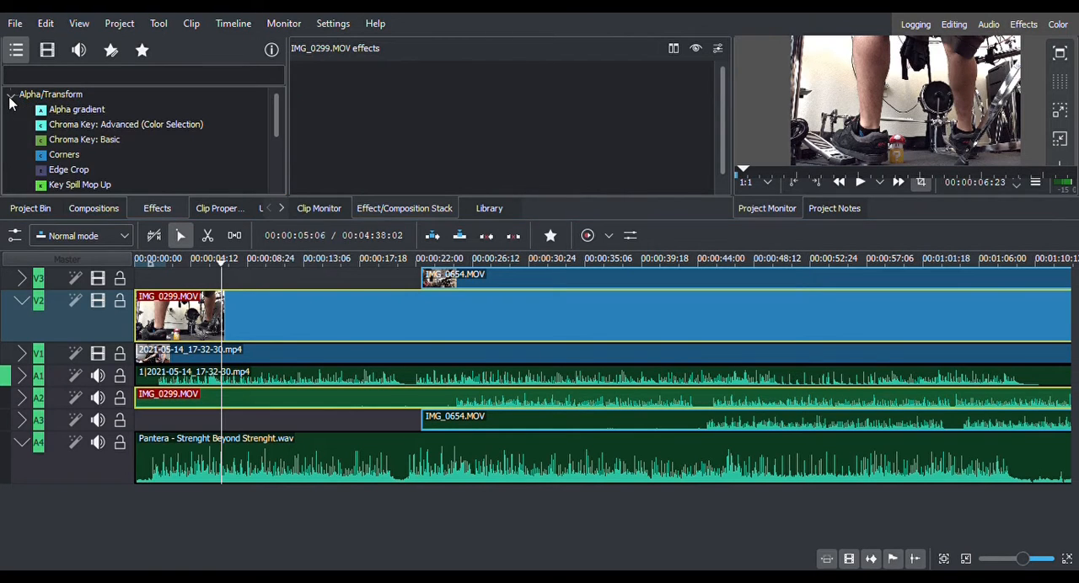
{"action": "scroll", "coordinate": [79, 138], "scroll_direction": "down", "scroll_amount": 1}
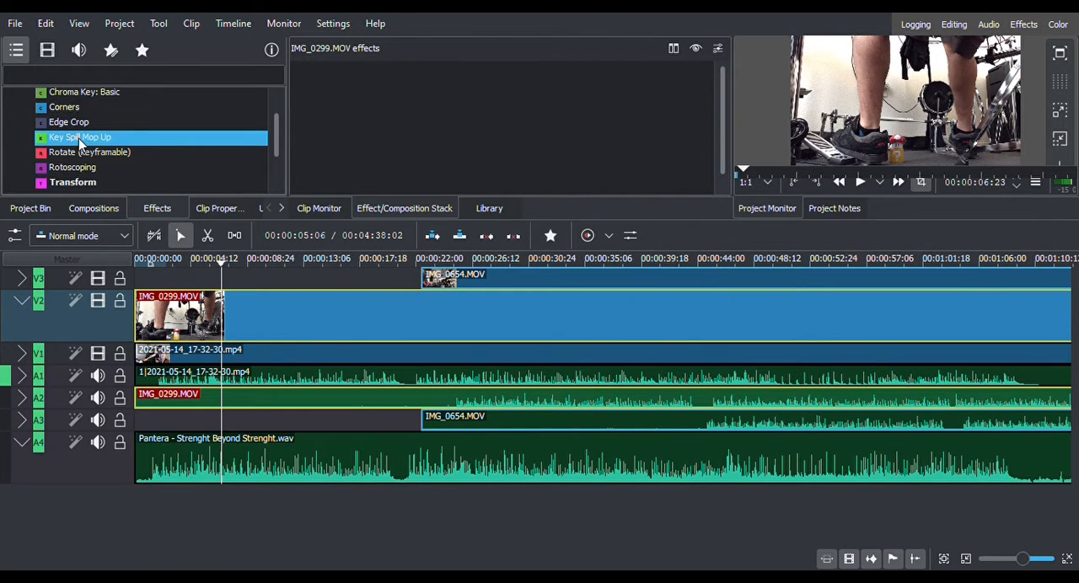
{"action": "left_click", "coordinate": [87, 185]}
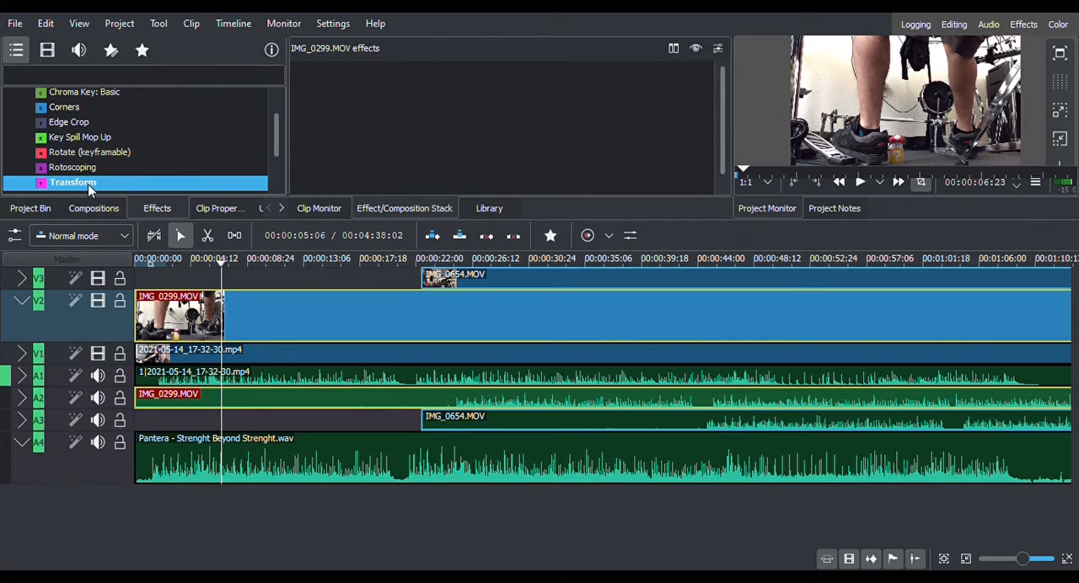
{"action": "left_click_drag", "start_coordinate": [88, 184], "coordinate": [185, 318]}
{"action": "left_click_drag", "start_coordinate": [186, 318], "coordinate": [190, 318]}
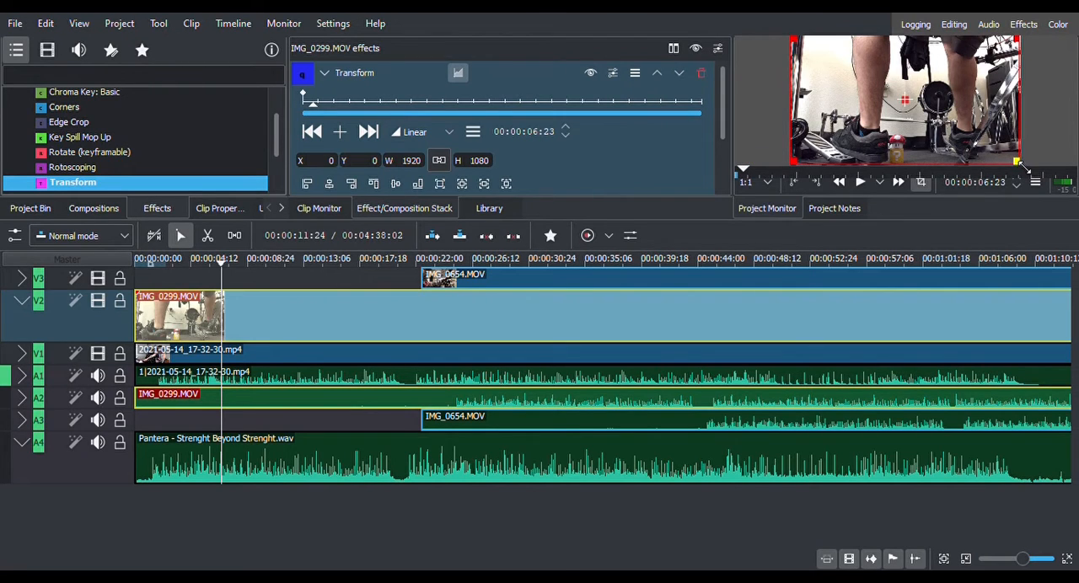
Shrink IMG_0299.MOV to about 801 x 599 in the frame's upper-left corner, at about X -36, Y -100, and return the playhead to the start.
{"action": "left_click_drag", "start_coordinate": [1018, 161], "coordinate": [885, 109]}
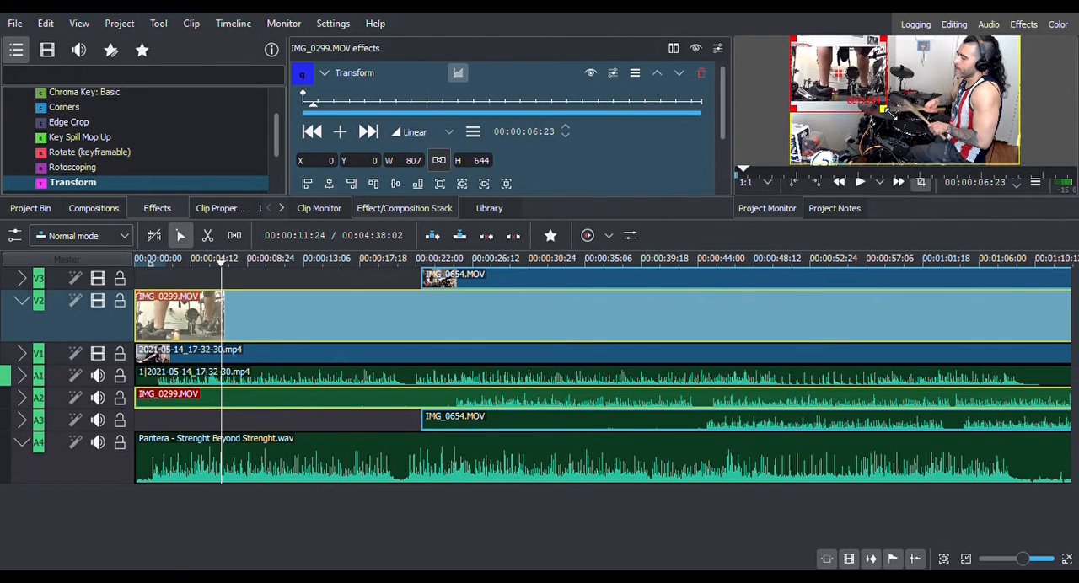
{"action": "left_click_drag", "start_coordinate": [844, 76], "coordinate": [839, 66]}
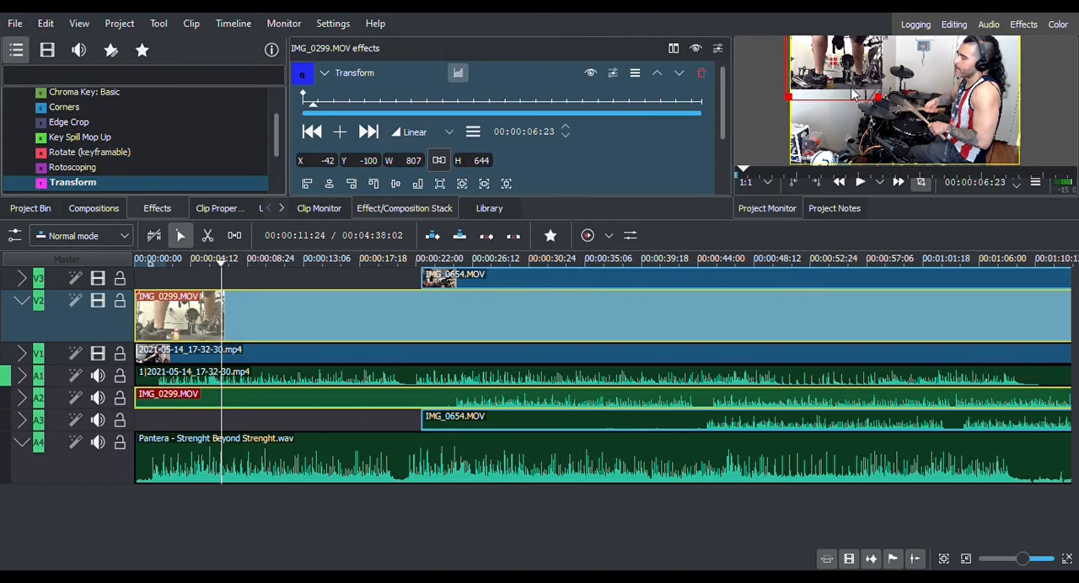
{"action": "left_click_drag", "start_coordinate": [795, 101], "coordinate": [793, 96]}
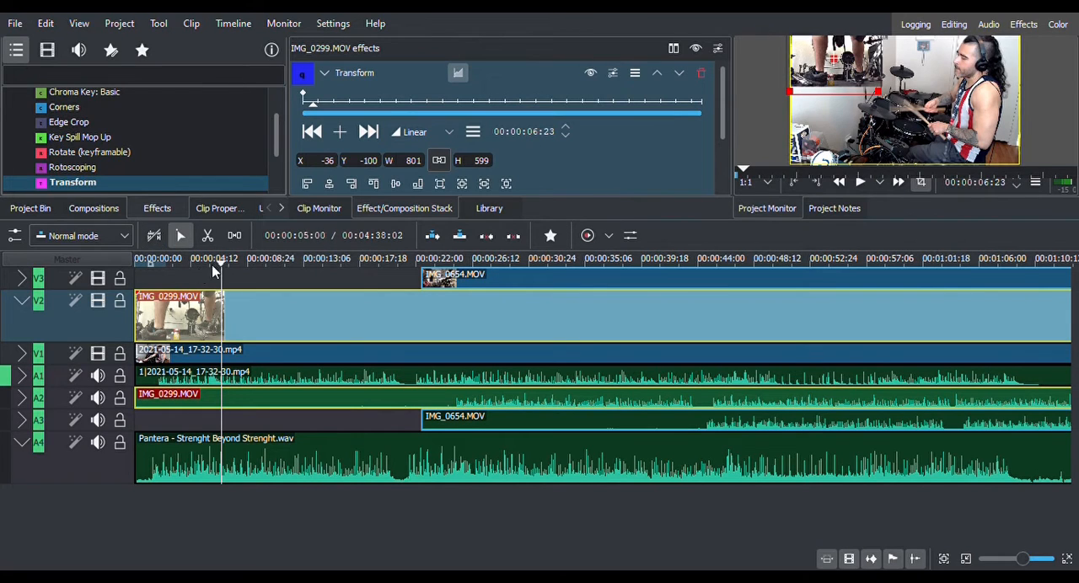
{"action": "left_click_drag", "start_coordinate": [221, 263], "coordinate": [115, 275]}
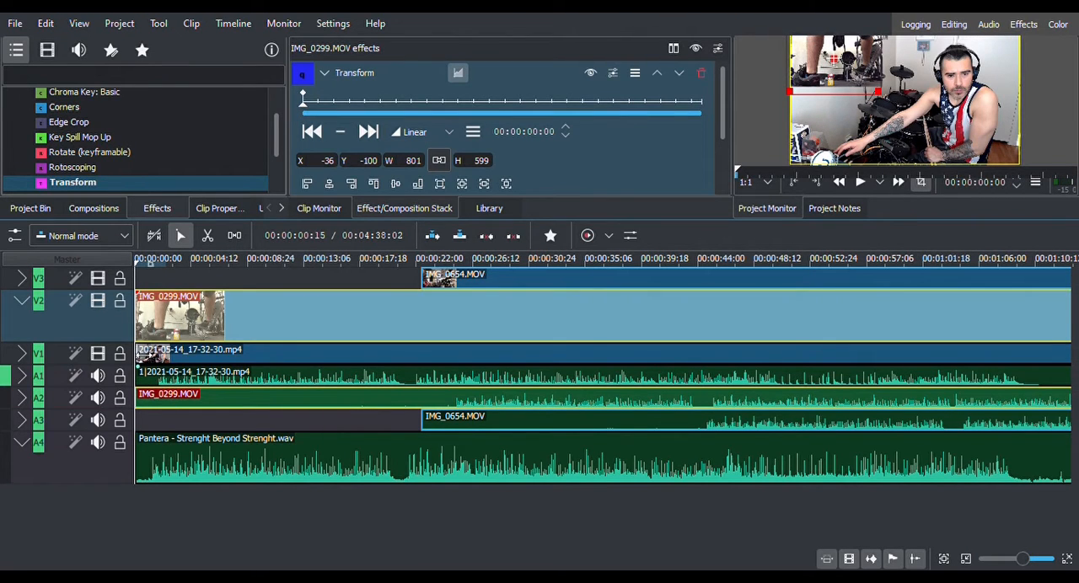
Collapse track V2, expand A1, and enlarge the timeline's beginning to compare the A1 waveform with the selected Pantera audio on A4.
{"action": "left_click", "coordinate": [21, 305]}
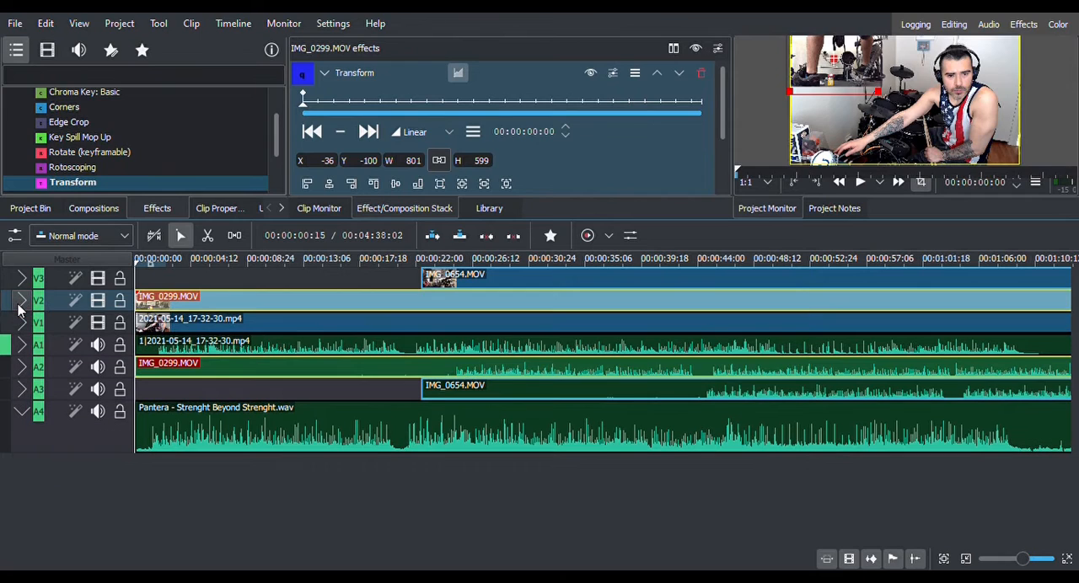
{"action": "left_click", "coordinate": [22, 346]}
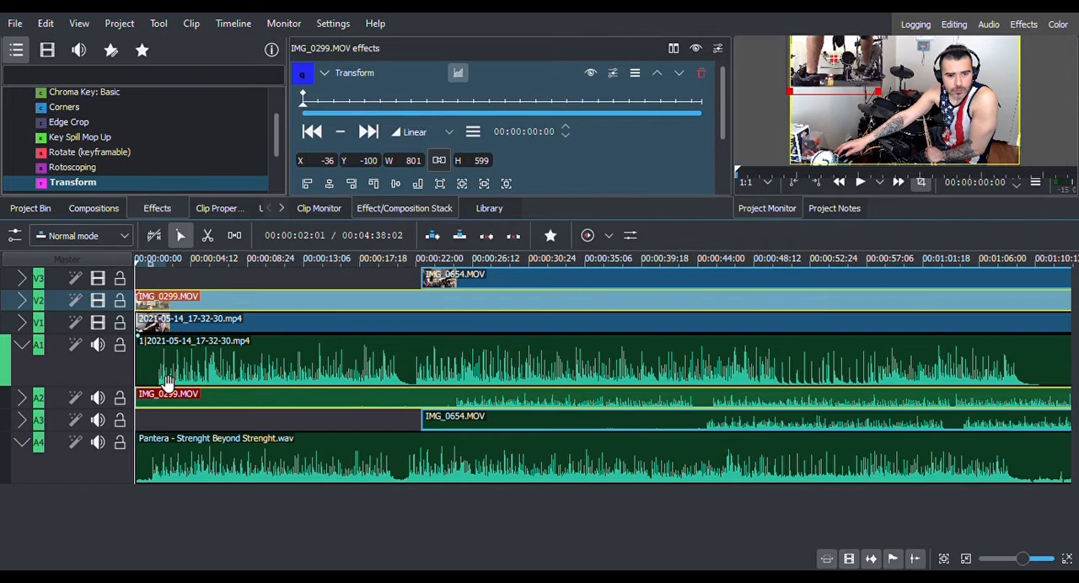
{"action": "scroll", "coordinate": [167, 381], "scroll_direction": "up", "scroll_amount": 1}
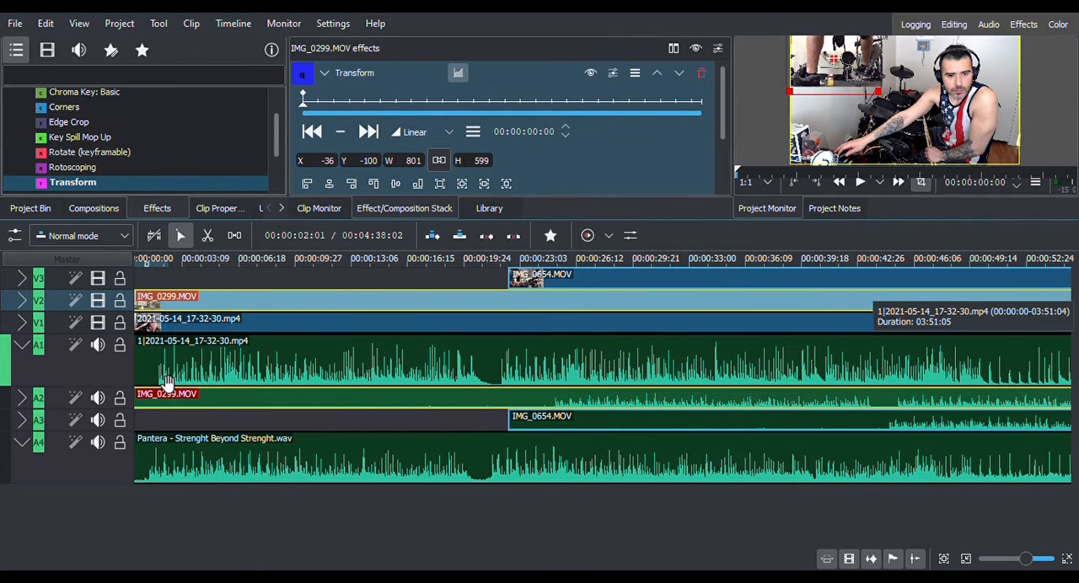
{"action": "scroll", "coordinate": [166, 381], "scroll_direction": "up", "scroll_amount": 3}
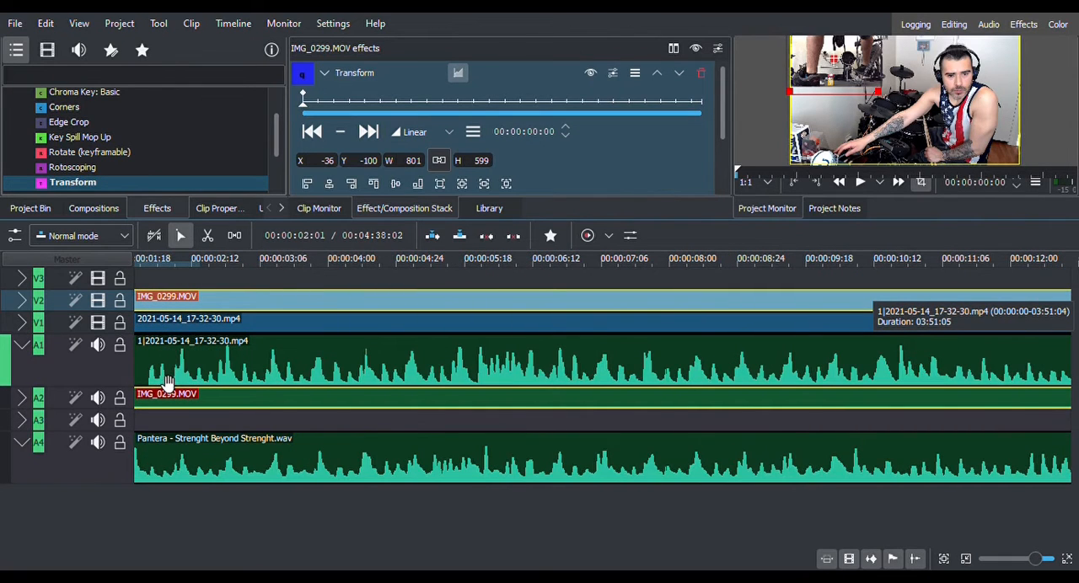
{"action": "scroll", "coordinate": [137, 540], "scroll_direction": "left", "scroll_amount": 3}
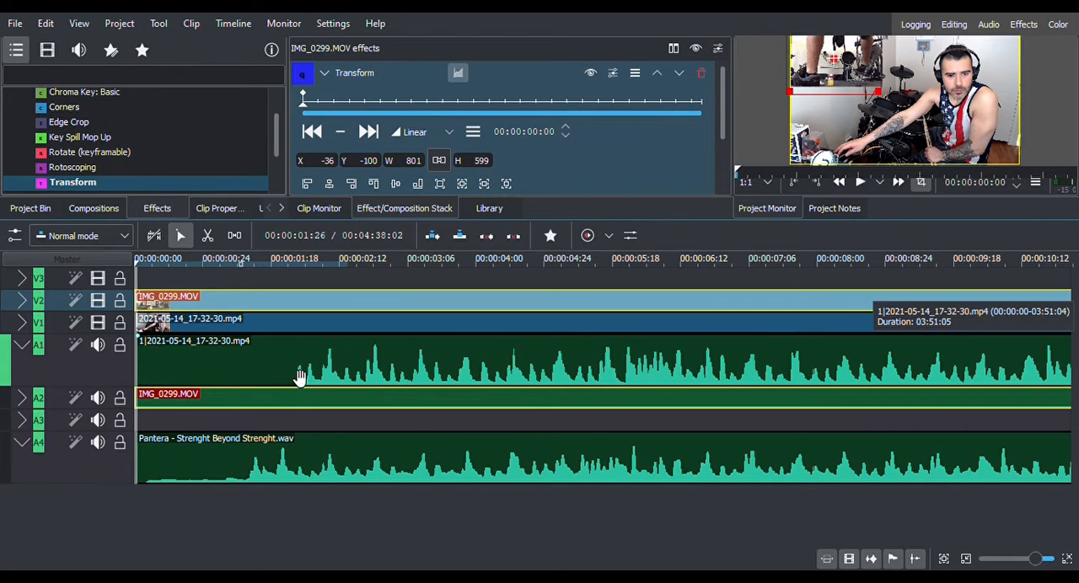
{"action": "left_click", "coordinate": [253, 475]}
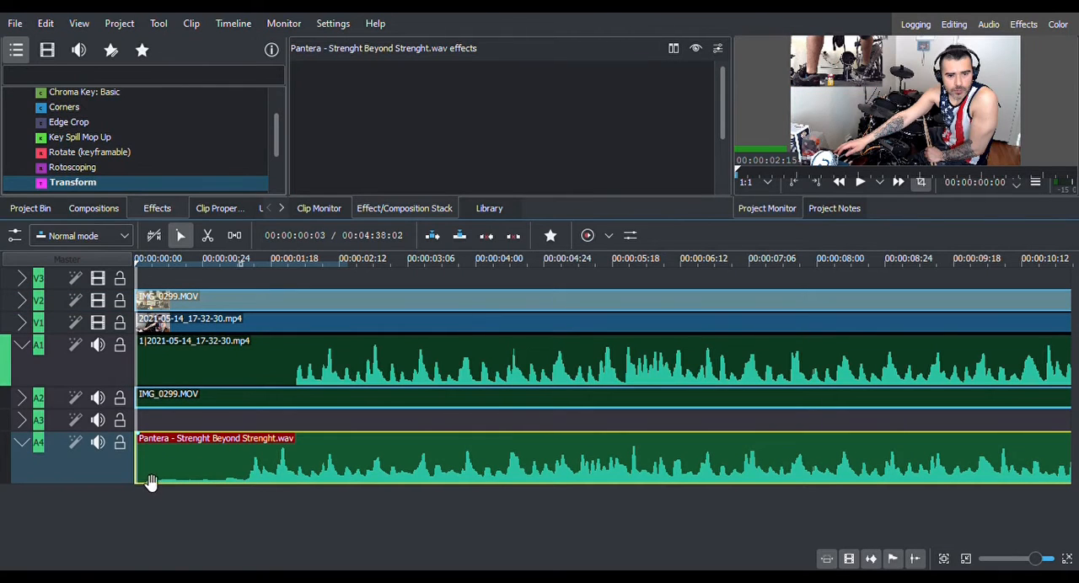
Expand track V1 holding 2021-05-14_17-32-30.mp4, leaving track V2 collapsed.
{"action": "key", "text": "i"}
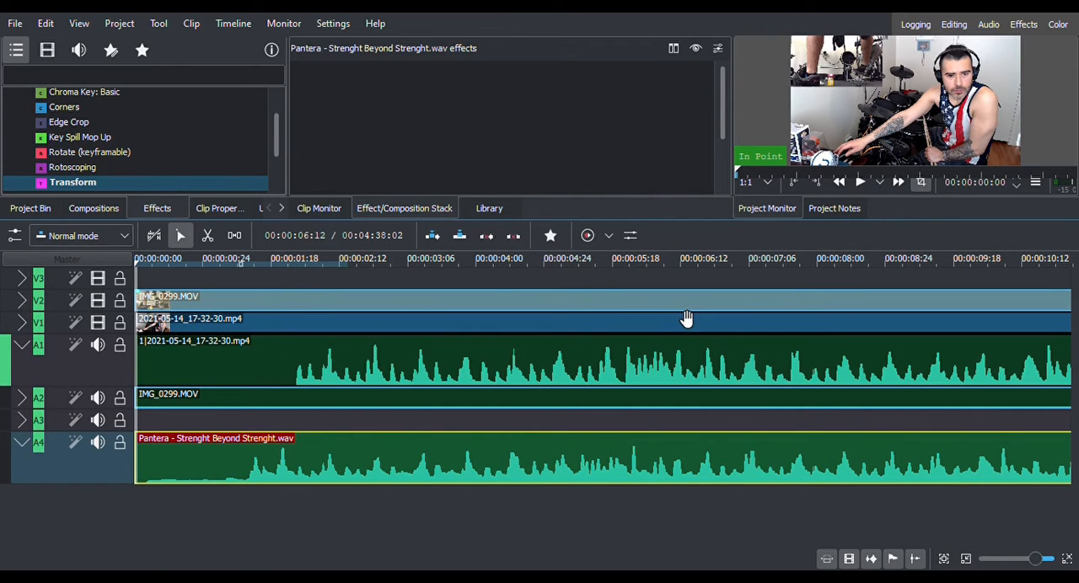
{"action": "left_click", "coordinate": [22, 301]}
{"action": "left_click", "coordinate": [22, 301]}
{"action": "left_click", "coordinate": [22, 323]}
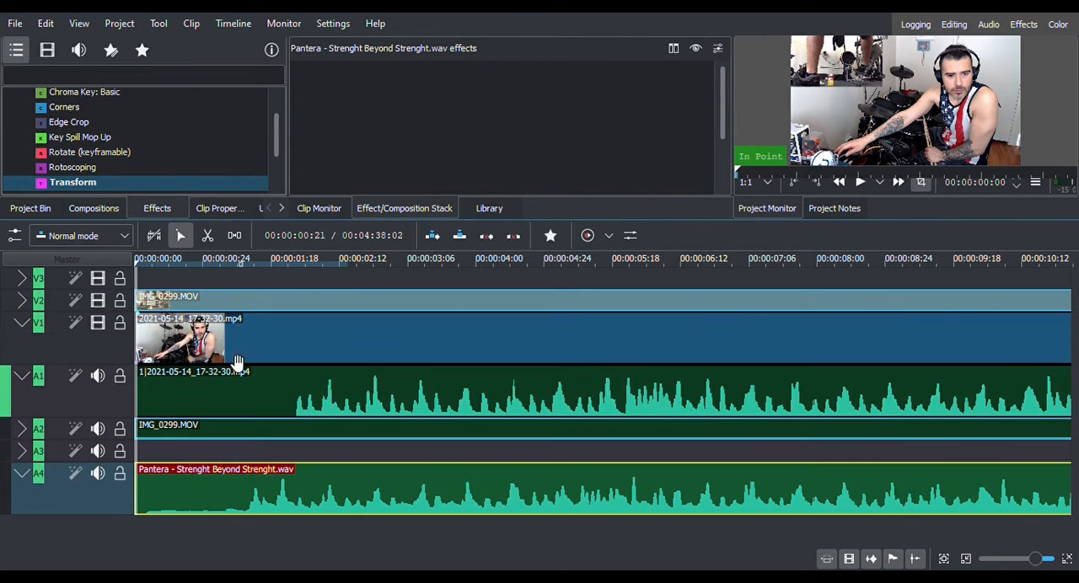
Trim 27 frames off the start of 2021-05-14_17-32-30.mp4 and slide it earlier until its A1 waveform lines up with the Pantera audio on A4.
{"action": "left_click", "coordinate": [222, 350]}
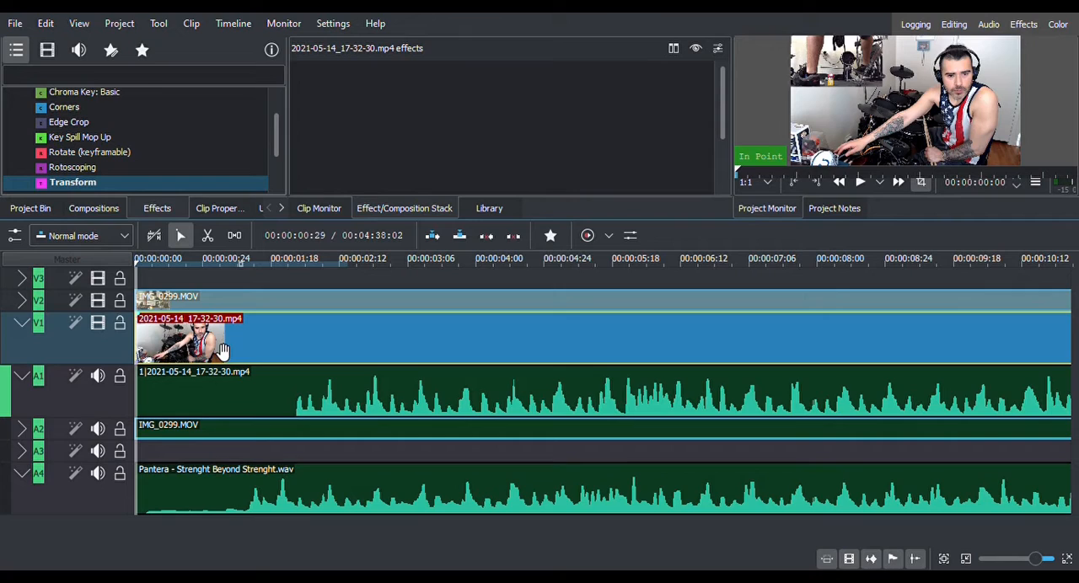
{"action": "left_click", "coordinate": [200, 406]}
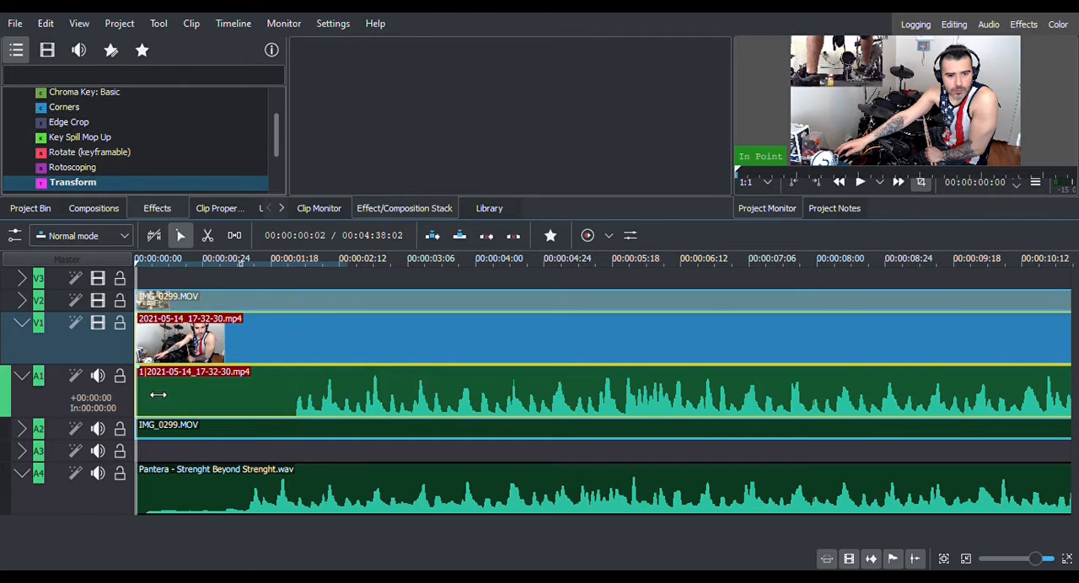
{"action": "left_click_drag", "start_coordinate": [138, 394], "coordinate": [223, 382]}
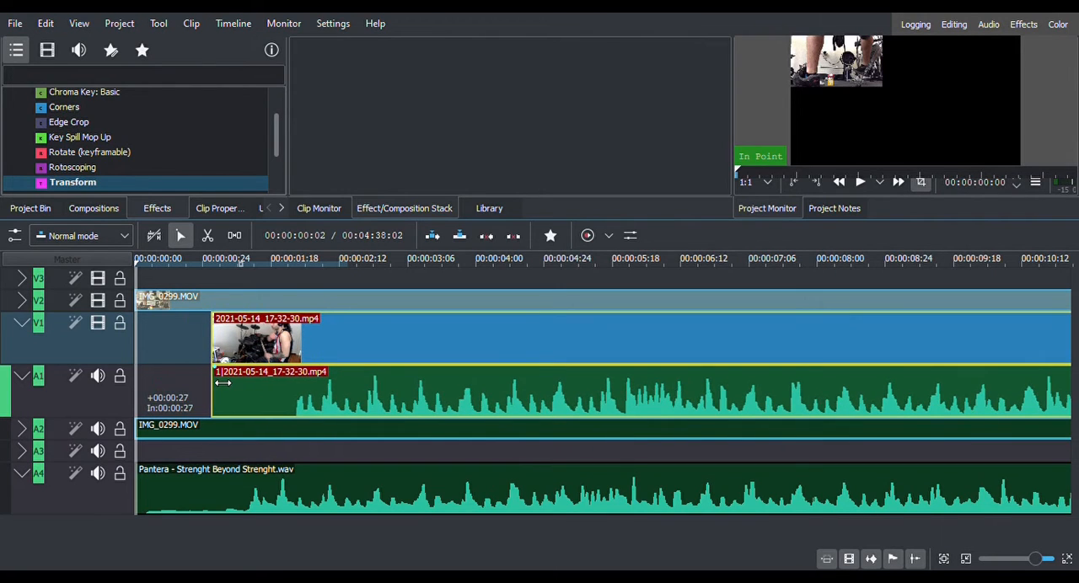
{"action": "left_click_drag", "start_coordinate": [289, 410], "coordinate": [253, 410]}
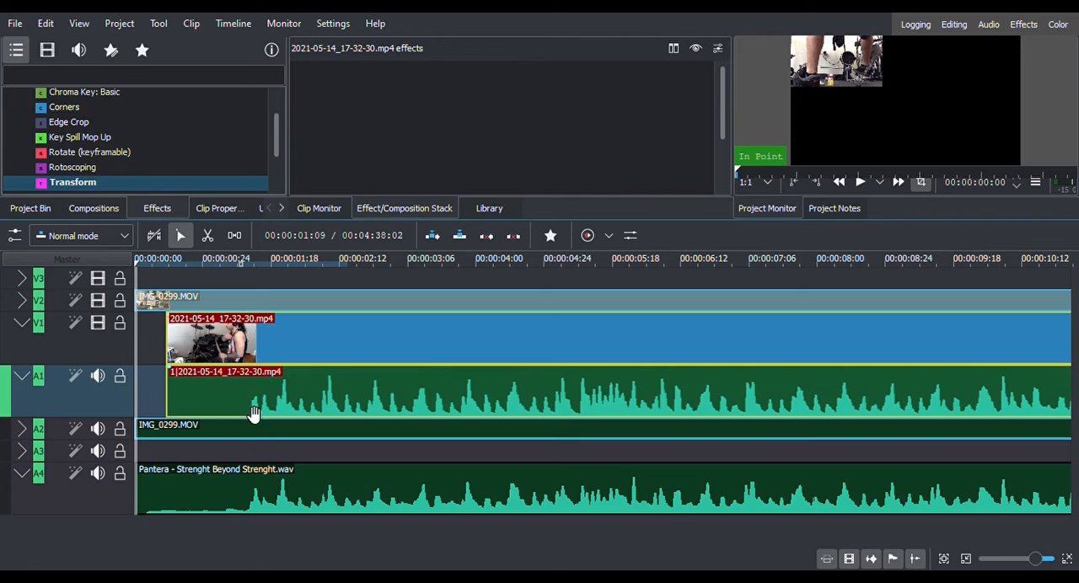
{"action": "left_click", "coordinate": [261, 513]}
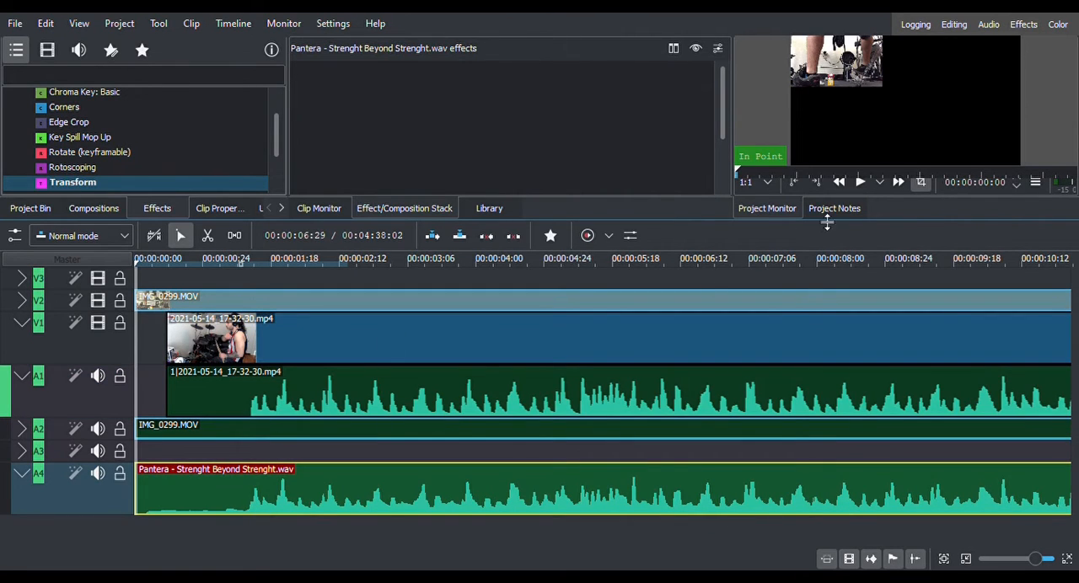
Show the audio mixer and lower the Master level to -7.98 dB.
{"action": "left_click", "coordinate": [630, 237]}
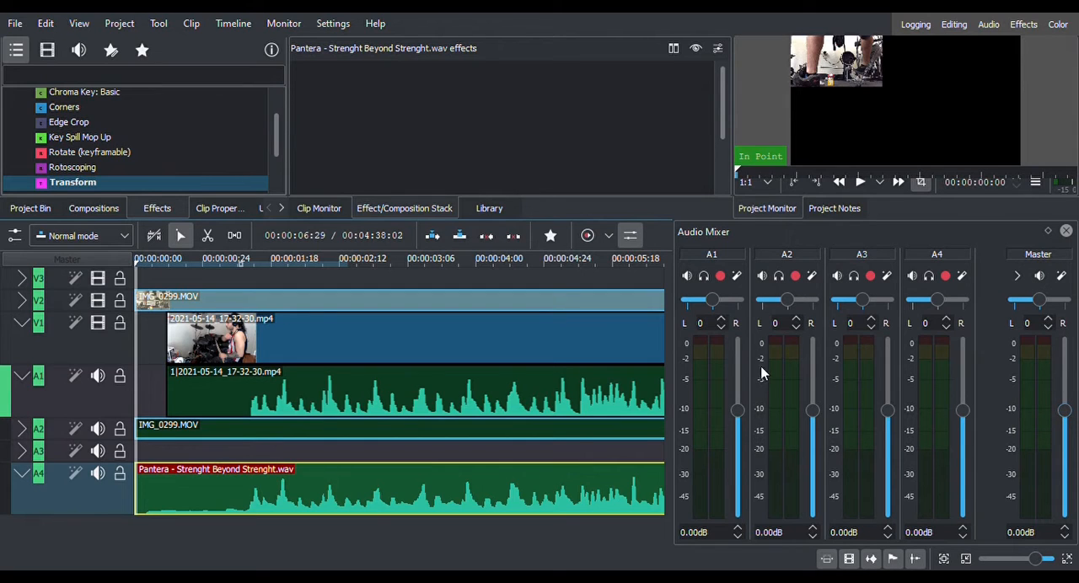
{"action": "left_click", "coordinate": [1066, 537]}
{"action": "left_click", "coordinate": [1066, 537]}
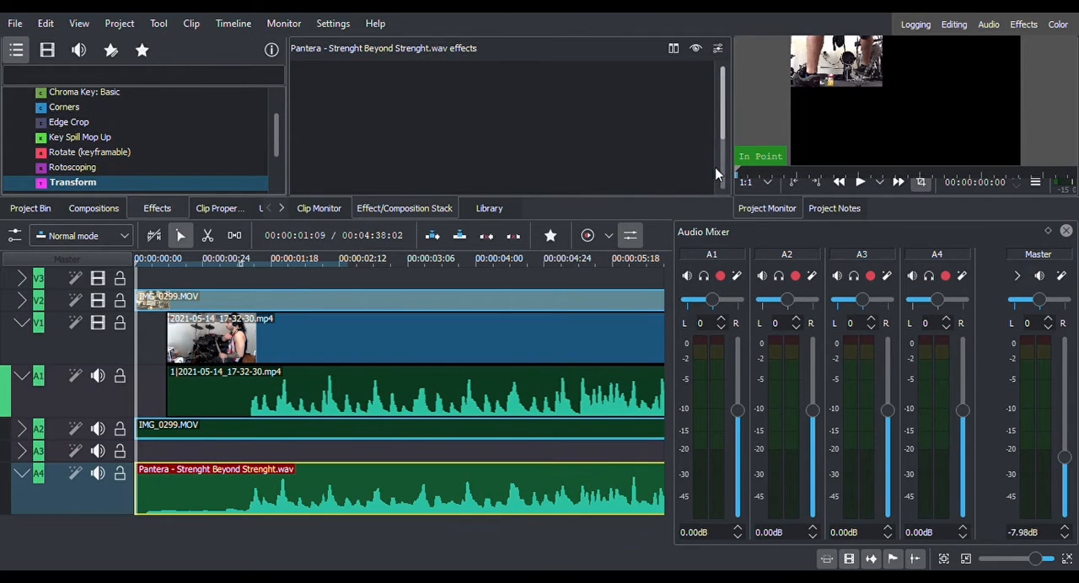
Play the opening of the timeline to check the drum video's sync with the song, and return the playhead to the start.
{"action": "left_click", "coordinate": [856, 187]}
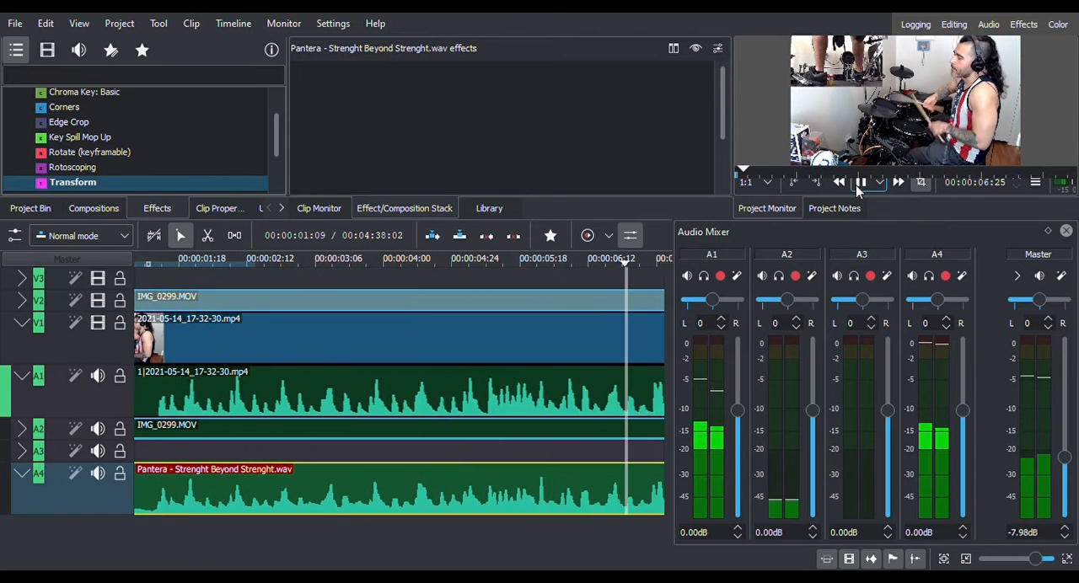
{"action": "left_click", "coordinate": [856, 185]}
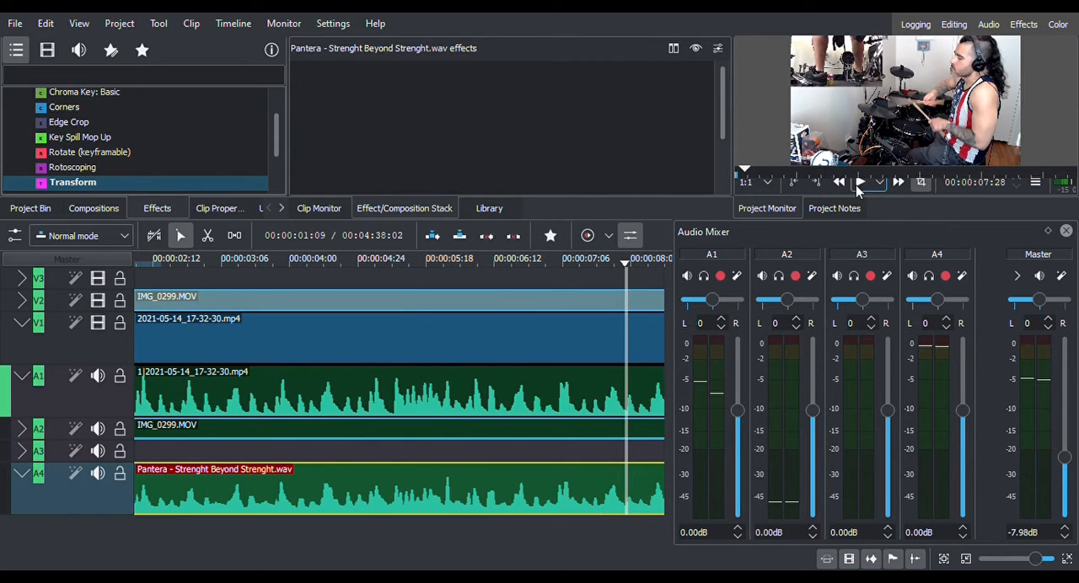
{"action": "left_click_drag", "start_coordinate": [743, 170], "coordinate": [724, 169]}
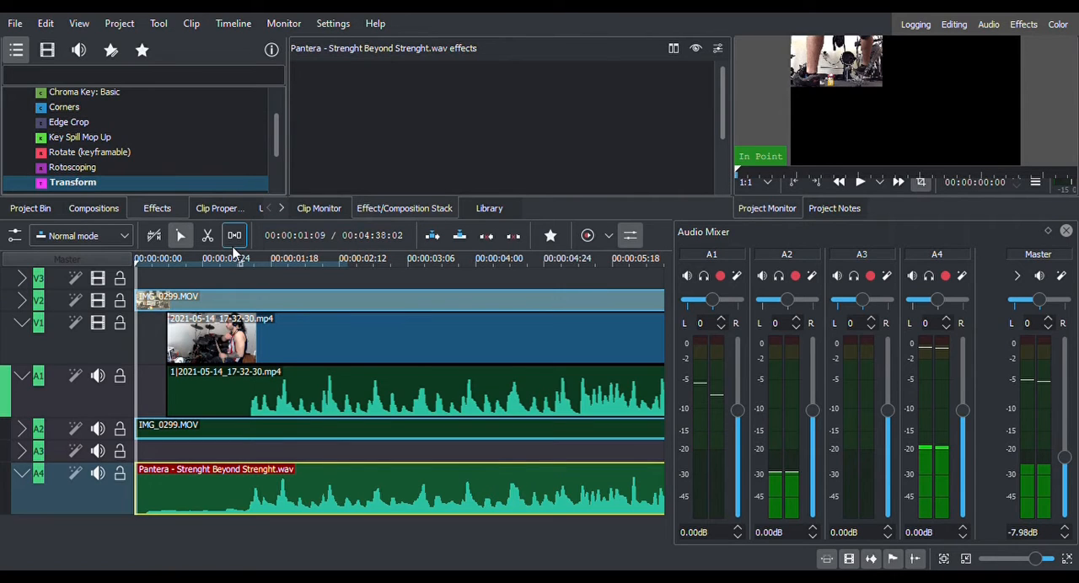
Mute track A1 and replay the opening against the song audio, closing the audio mixer and returning the playhead to the start.
{"action": "left_click", "coordinate": [97, 377]}
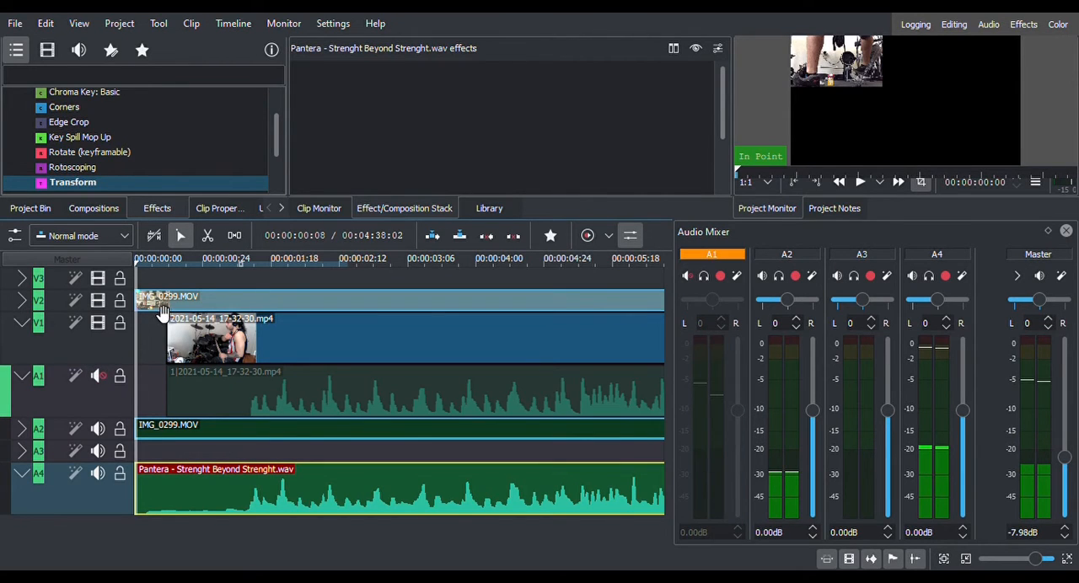
{"action": "left_click", "coordinate": [860, 183]}
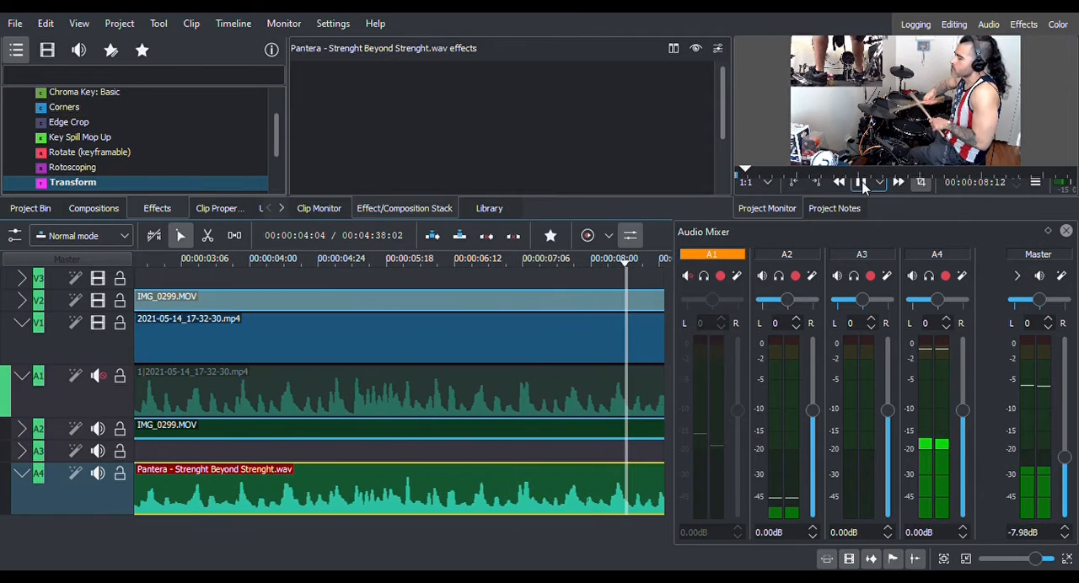
{"action": "left_click", "coordinate": [862, 183]}
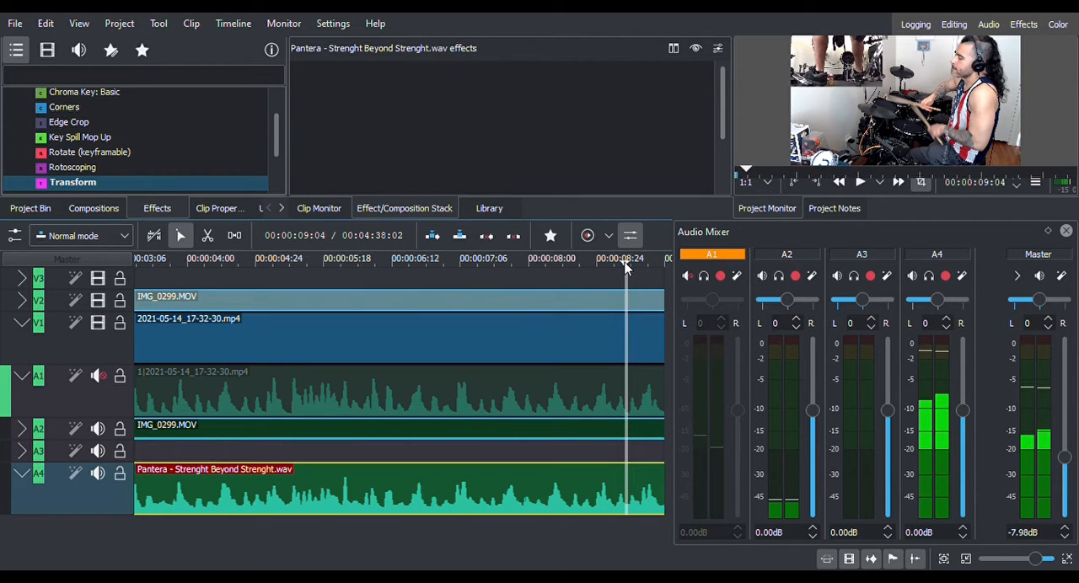
{"action": "left_click_drag", "start_coordinate": [626, 266], "coordinate": [584, 269]}
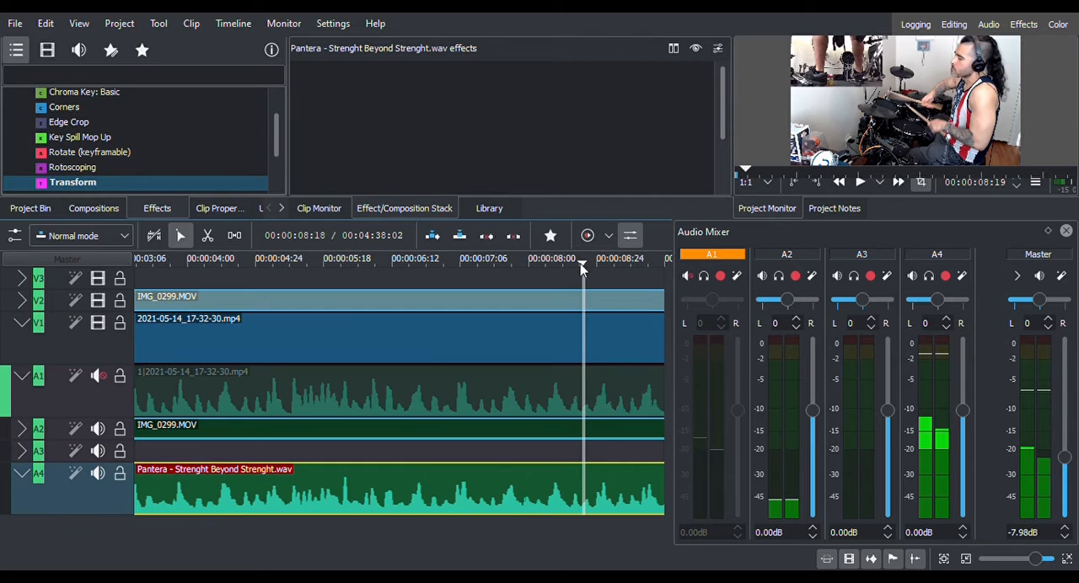
{"action": "left_click", "coordinate": [1066, 232]}
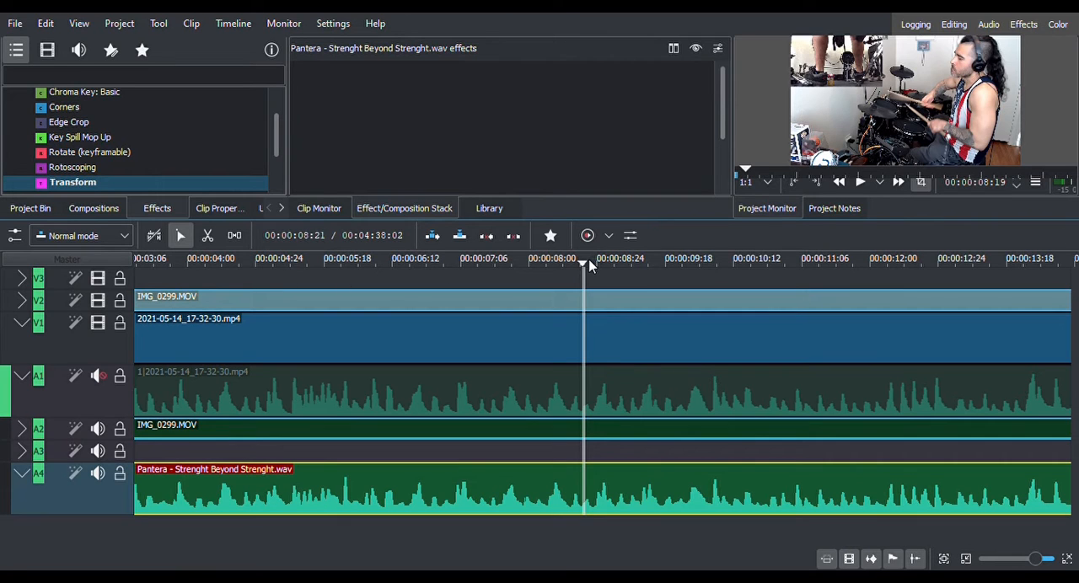
{"action": "left_click_drag", "start_coordinate": [583, 265], "coordinate": [42, 318]}
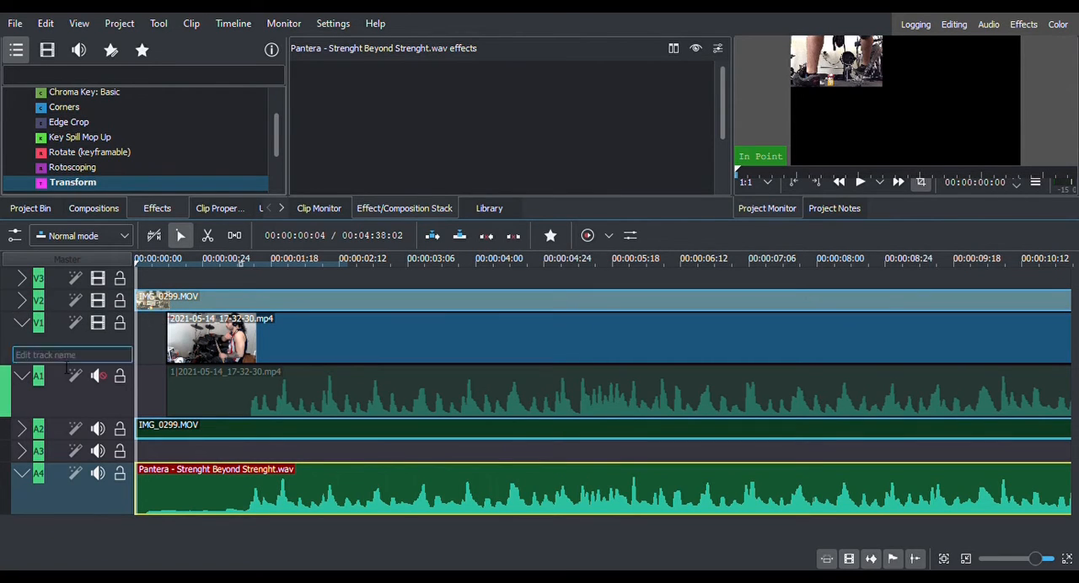
Lock tracks A4, A1 and V1 to protect the aligned drum video and song.
{"action": "left_click", "coordinate": [119, 473]}
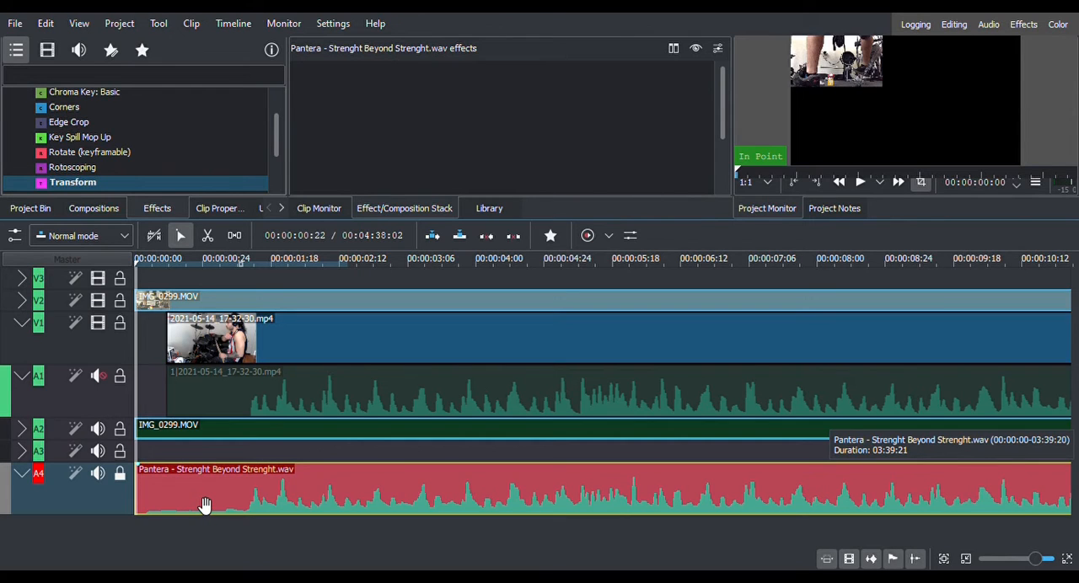
{"action": "left_click", "coordinate": [121, 378]}
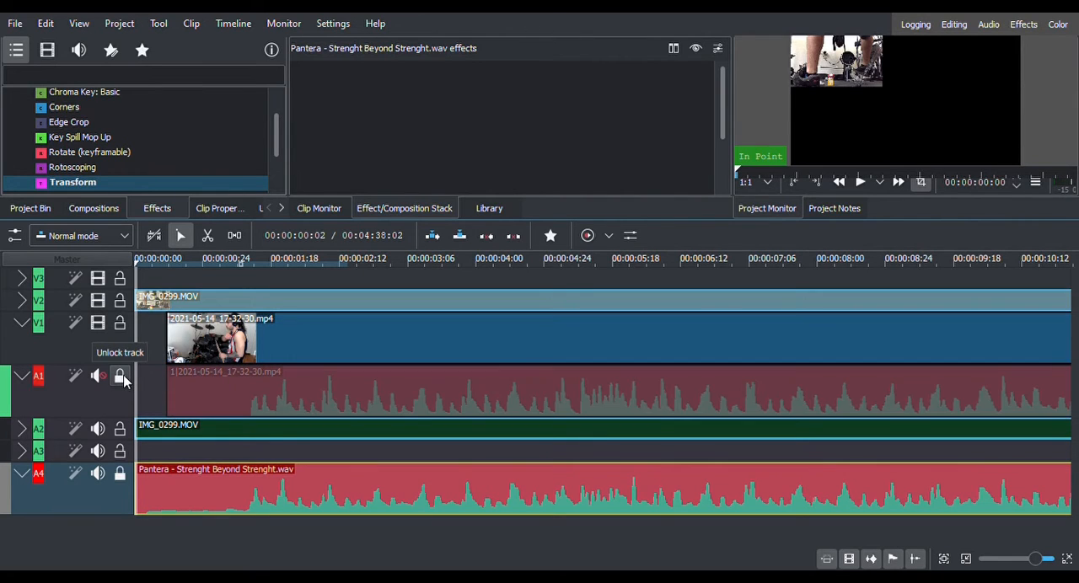
{"action": "left_click", "coordinate": [121, 324]}
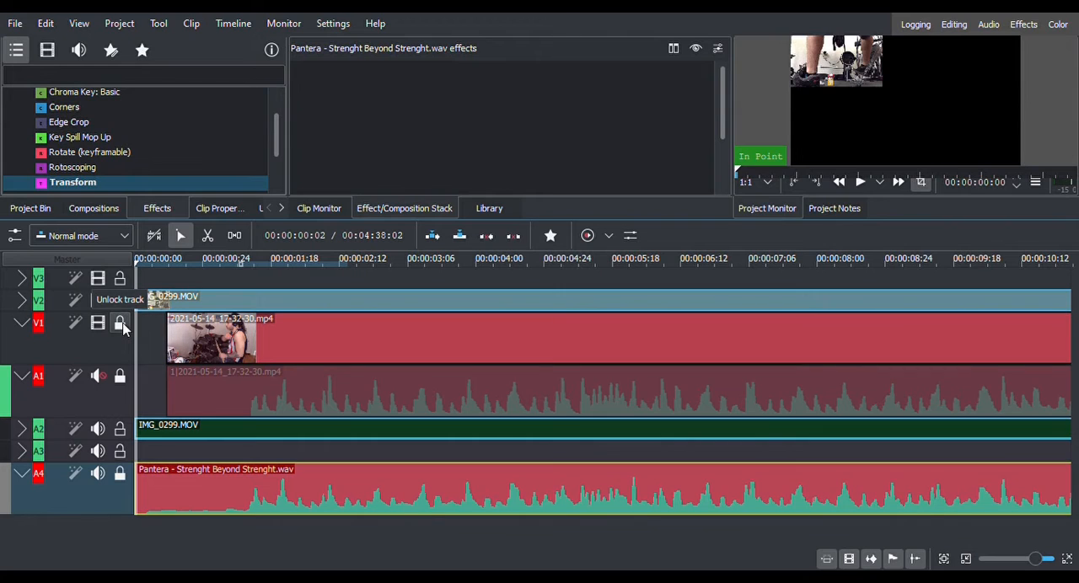
Collapse tracks V1 and A1, and expand tracks A2 and V2 holding IMG_0299.MOV.
{"action": "left_click", "coordinate": [22, 323]}
{"action": "left_click", "coordinate": [22, 345]}
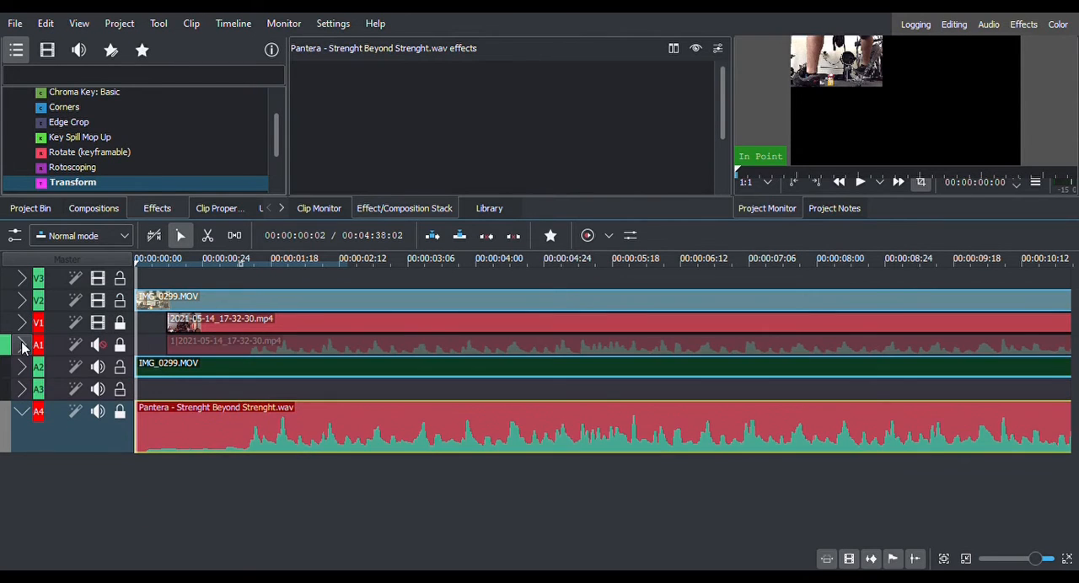
{"action": "left_click", "coordinate": [22, 367]}
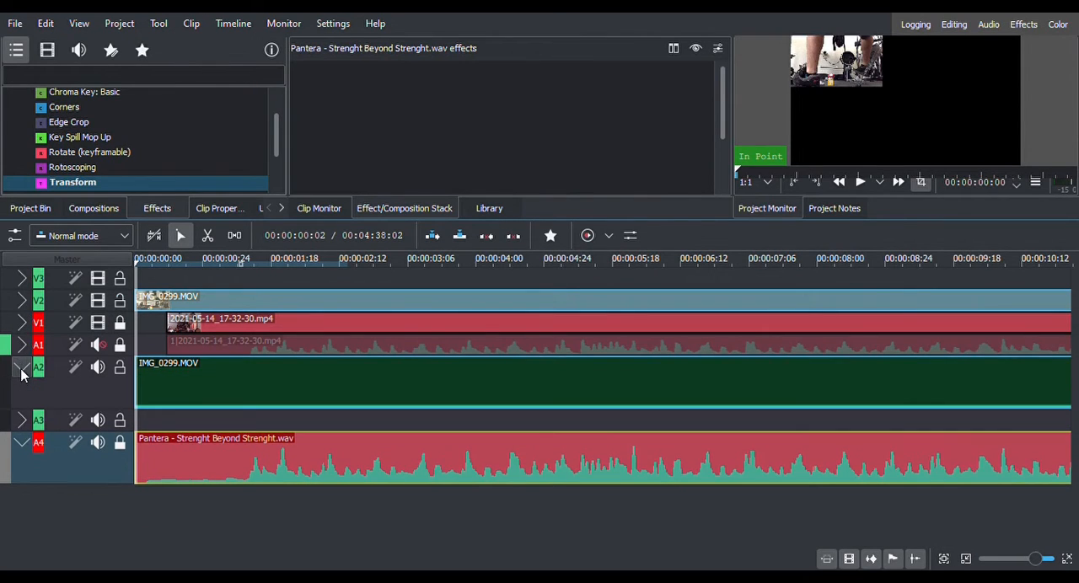
{"action": "left_click", "coordinate": [24, 302]}
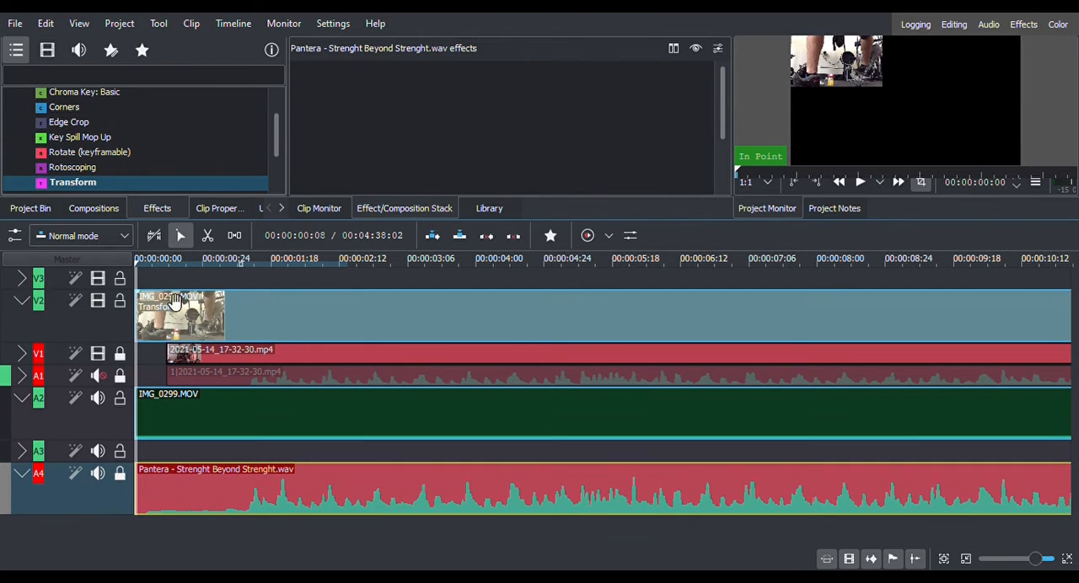
Trim the quiet lead-in from IMG_0299.MOV in successive cuts, sliding the clip back to the V1 clip's start each time.
{"action": "left_click", "coordinate": [217, 322]}
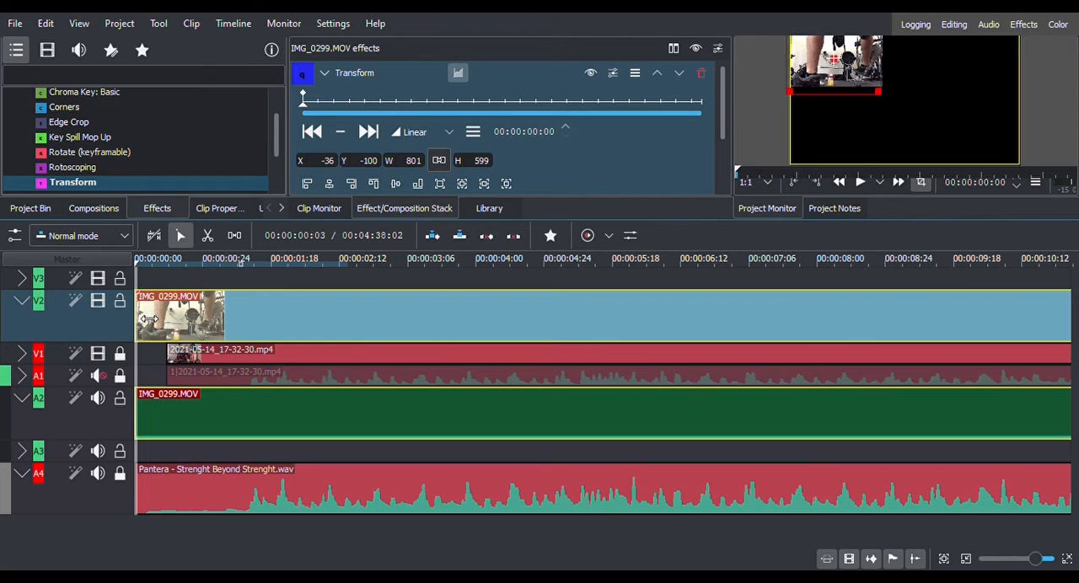
{"action": "left_click_drag", "start_coordinate": [154, 325], "coordinate": [169, 326]}
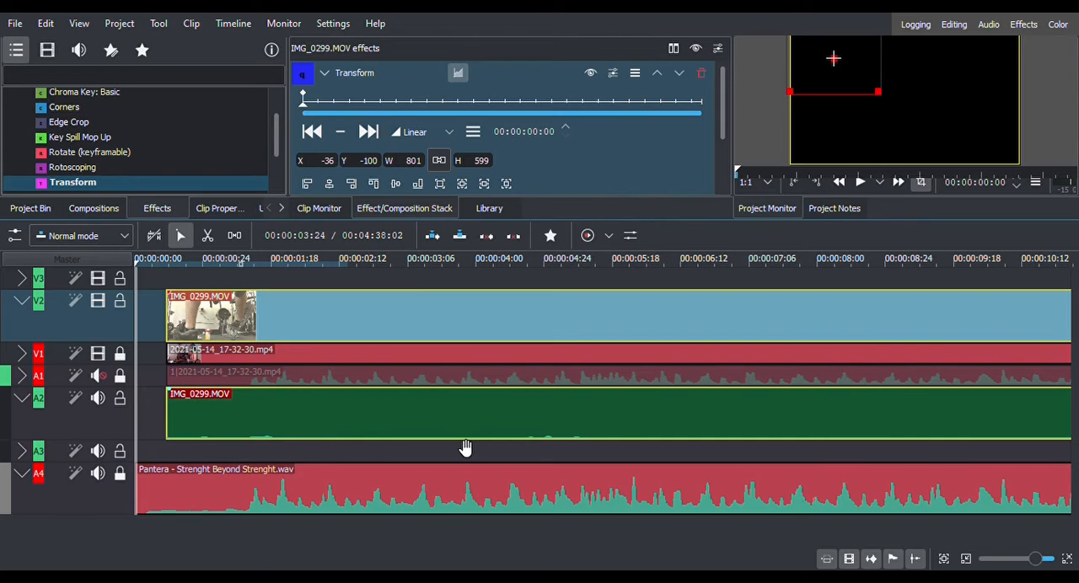
{"action": "scroll", "coordinate": [249, 377], "scroll_direction": "down", "scroll_amount": 1}
{"action": "scroll", "coordinate": [250, 377], "scroll_direction": "down", "scroll_amount": 1}
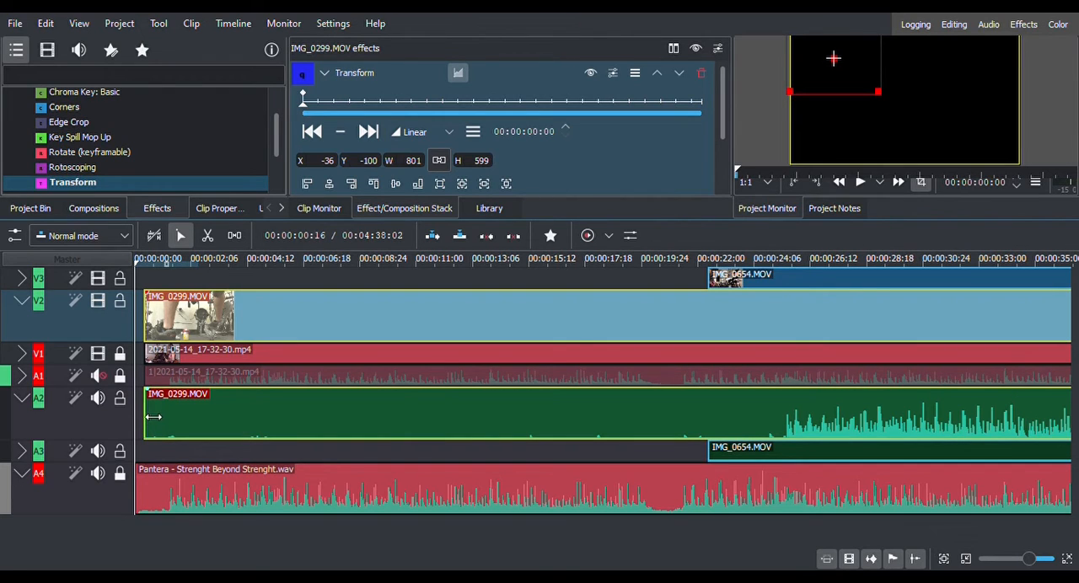
{"action": "left_click_drag", "start_coordinate": [152, 417], "coordinate": [494, 415]}
{"action": "left_click_drag", "start_coordinate": [713, 313], "coordinate": [382, 348]}
{"action": "left_click_drag", "start_coordinate": [152, 415], "coordinate": [307, 414]}
{"action": "left_click_drag", "start_coordinate": [459, 342], "coordinate": [306, 357]}
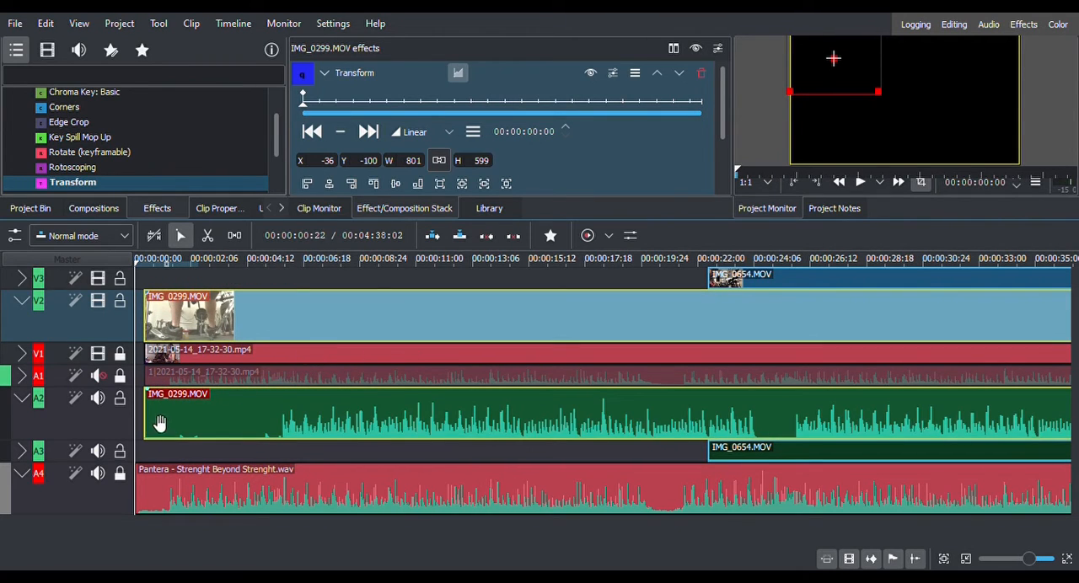
Trim 00:02:20 and a further 00:00:27 off the start of IMG_0299.MOV, sliding it back to position 00:00:11 after each trim.
{"action": "left_click_drag", "start_coordinate": [168, 417], "coordinate": [205, 423]}
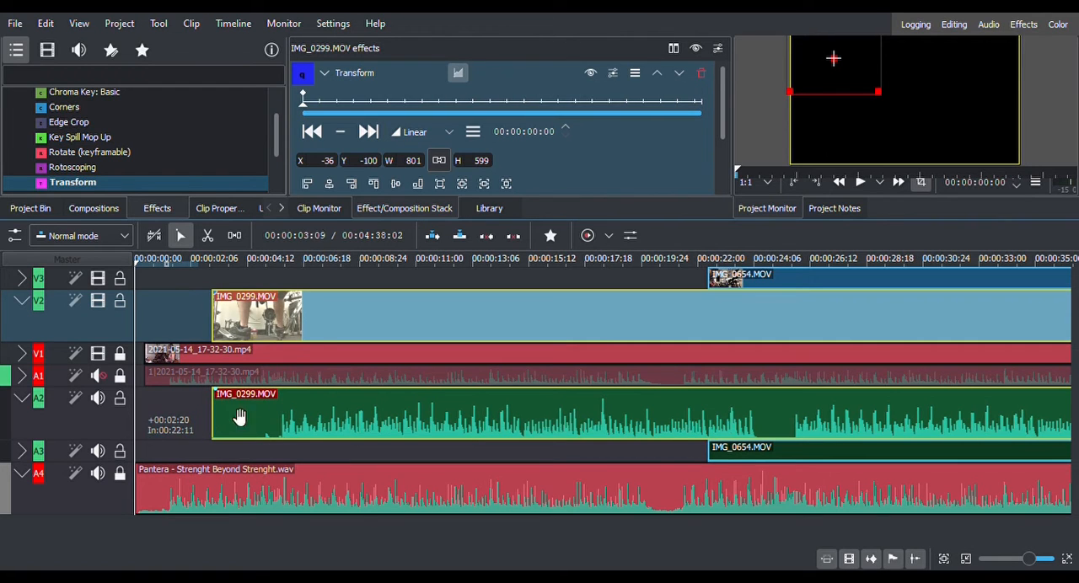
{"action": "left_click_drag", "start_coordinate": [315, 332], "coordinate": [244, 345]}
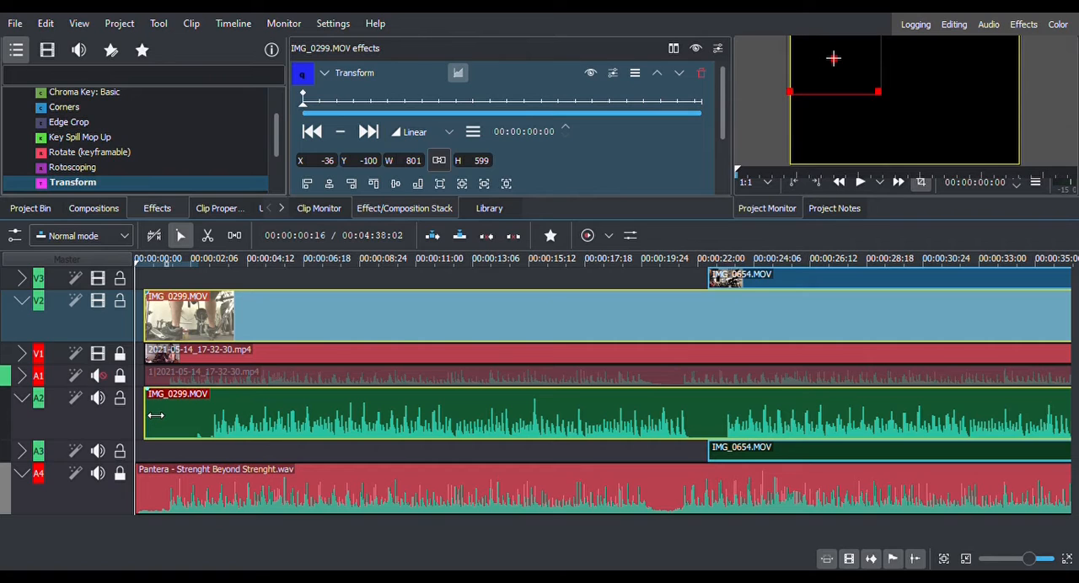
{"action": "left_click_drag", "start_coordinate": [161, 422], "coordinate": [183, 422]}
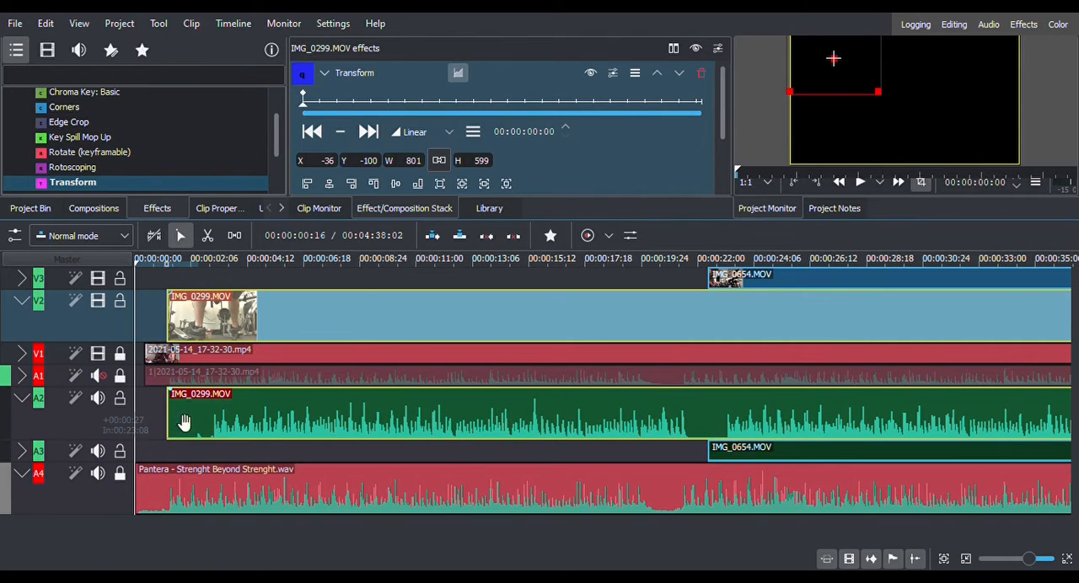
{"action": "key", "text": "ctrl+z"}
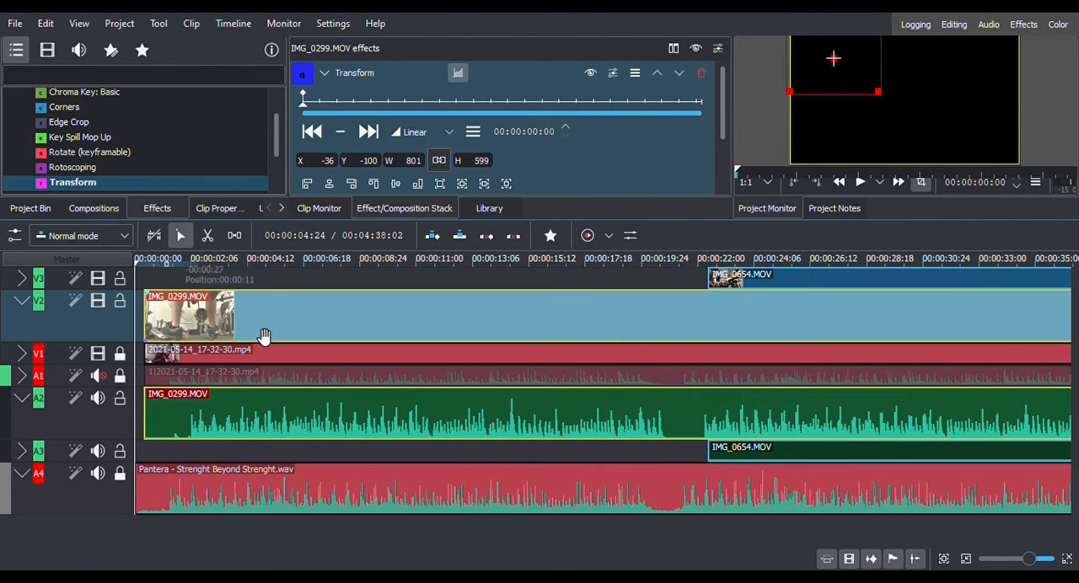
Try trimming another 00:01:07 off the start of IMG_0299.MOV and sliding it back to the V1 clip's start, and undo both edits.
{"action": "left_click_drag", "start_coordinate": [156, 422], "coordinate": [177, 421]}
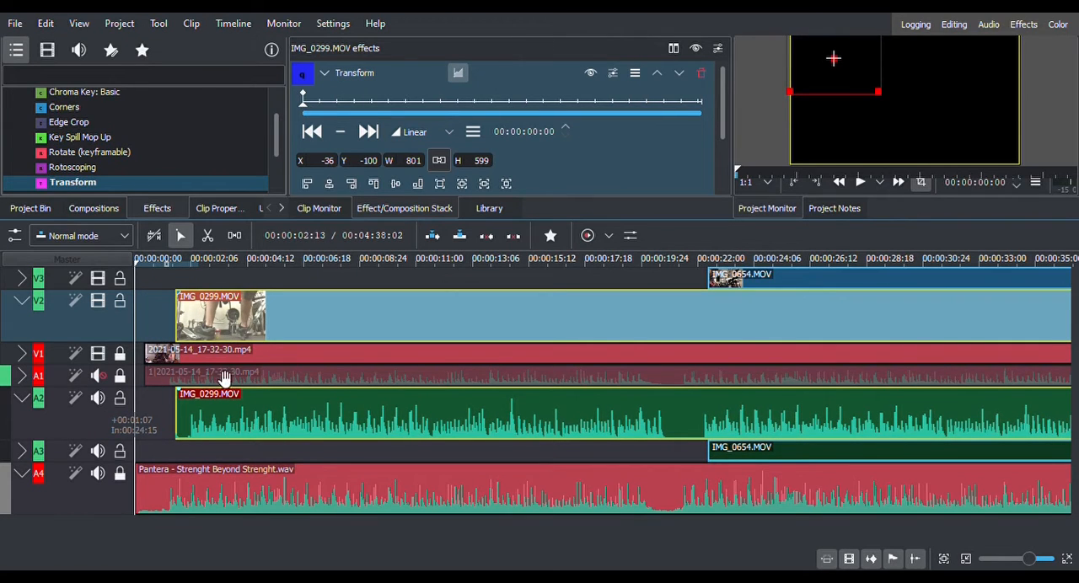
{"action": "left_click_drag", "start_coordinate": [263, 335], "coordinate": [246, 339]}
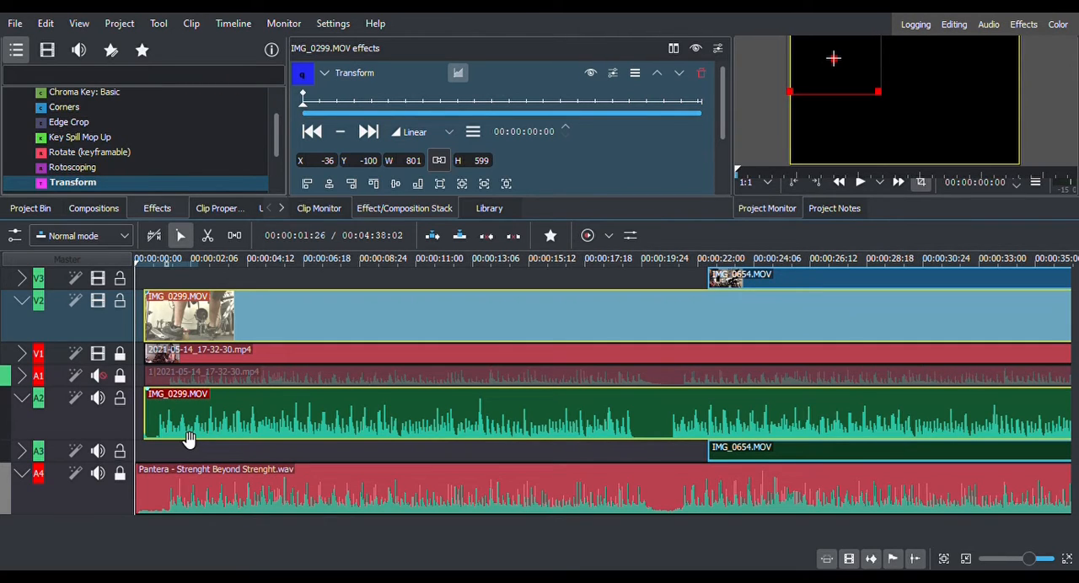
{"action": "key", "text": "ctrl+z"}
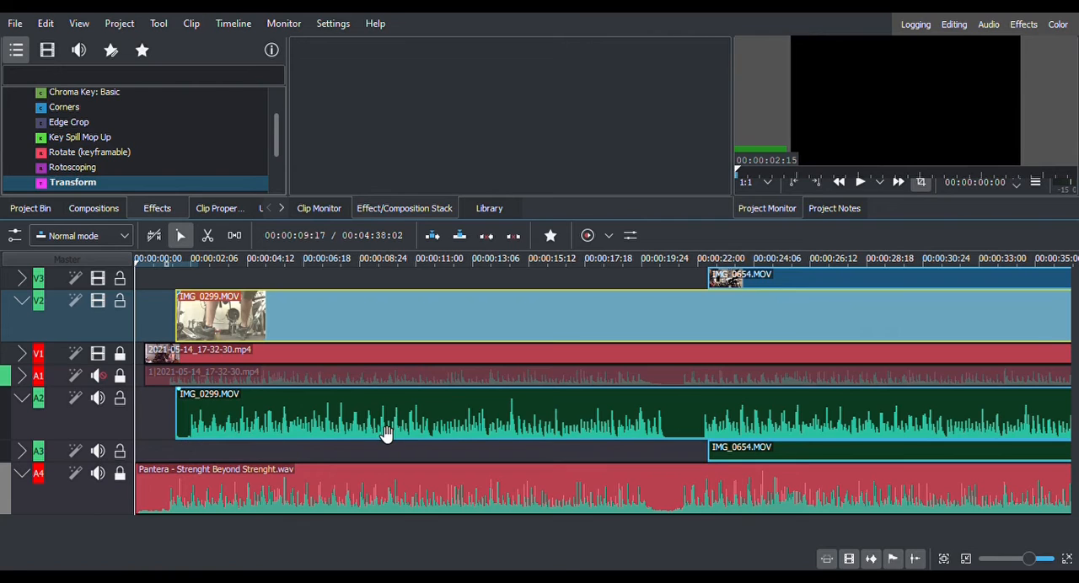
{"action": "key", "text": "ctrl+shift+z"}
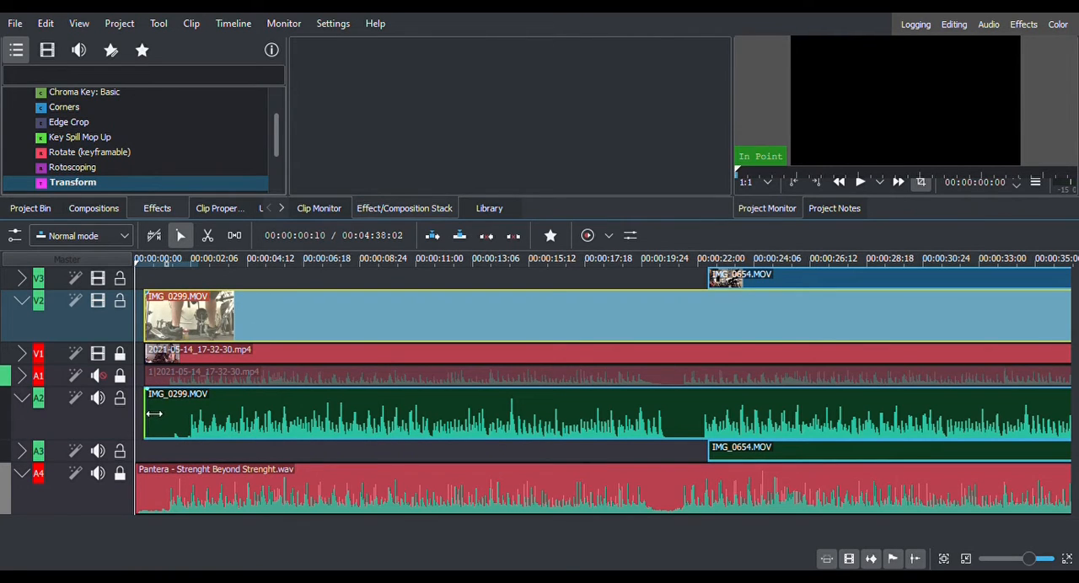
Trim the start of IMG_0299.MOV in three short cuts, the last two 00:00:07 each, sliding it back to the V1 clip's start after each.
{"action": "left_click_drag", "start_coordinate": [156, 413], "coordinate": [164, 412]}
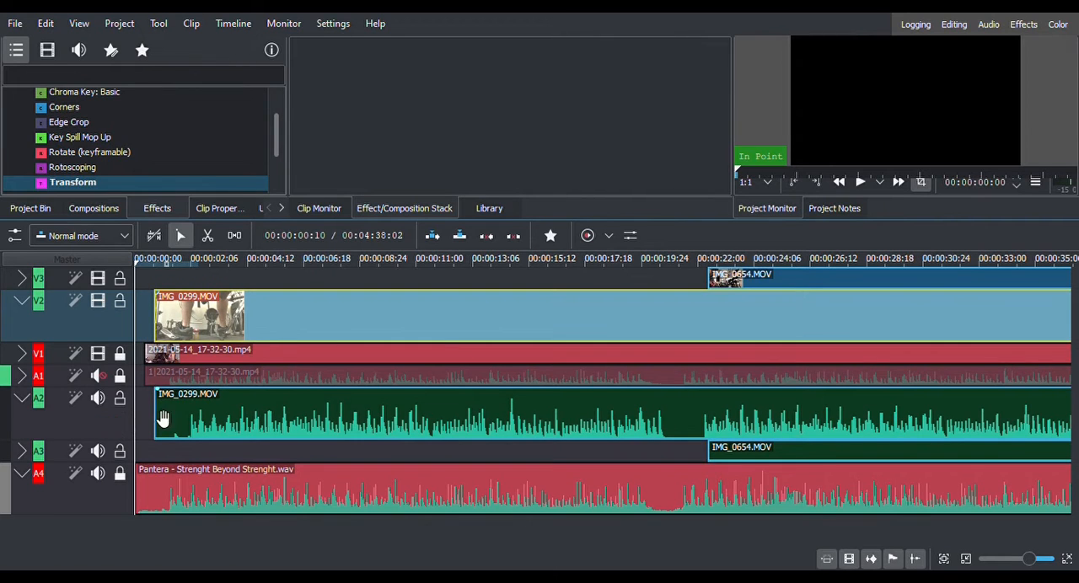
{"action": "left_click_drag", "start_coordinate": [276, 330], "coordinate": [265, 332]}
{"action": "scroll", "coordinate": [166, 445], "scroll_direction": "up", "scroll_amount": 2}
{"action": "scroll", "coordinate": [168, 442], "scroll_direction": "up", "scroll_amount": 2}
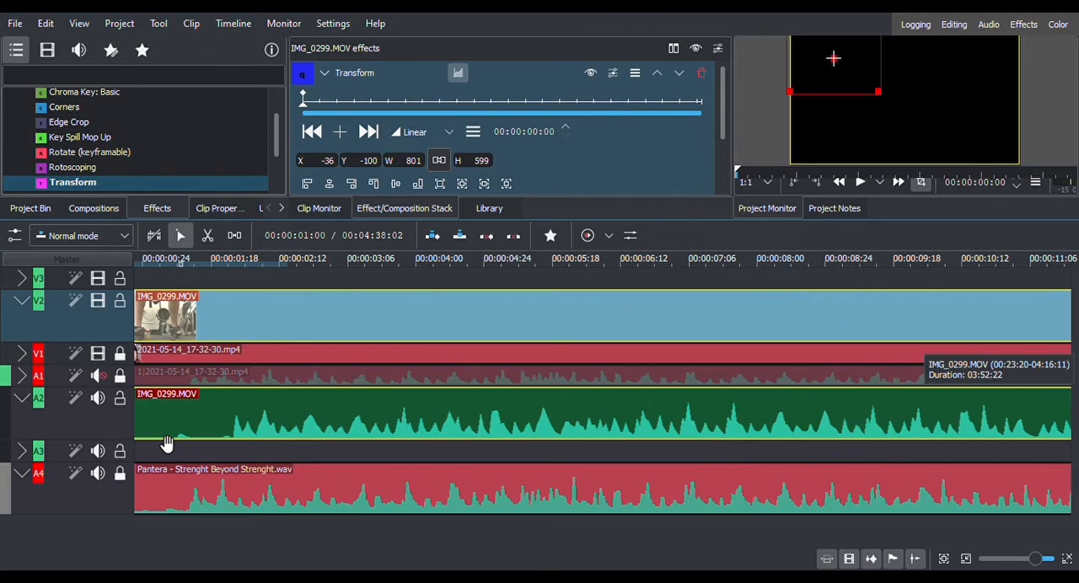
{"action": "scroll", "coordinate": [141, 544], "scroll_direction": "left", "scroll_amount": 3}
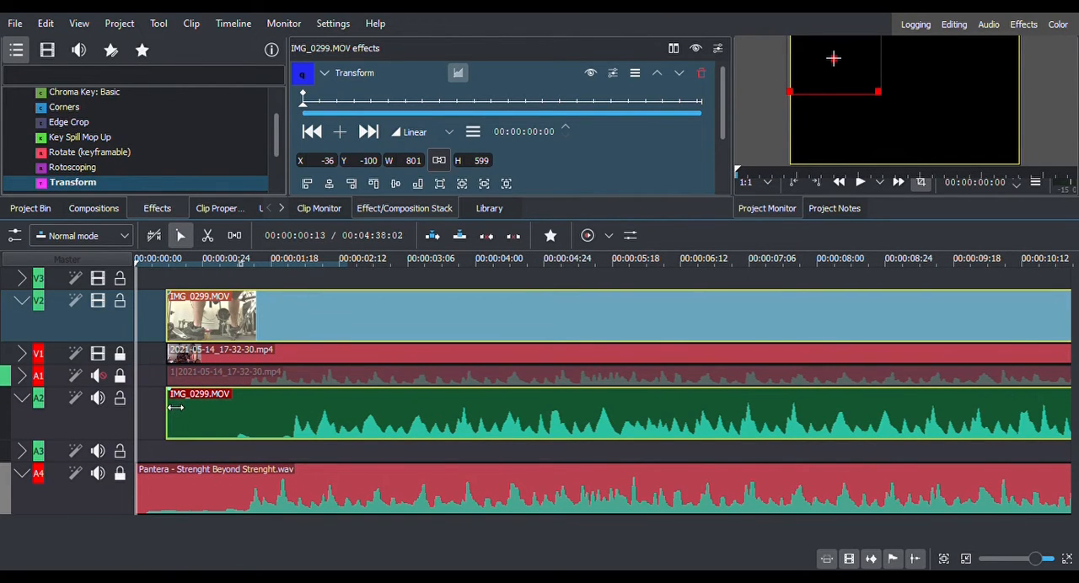
{"action": "left_click_drag", "start_coordinate": [180, 413], "coordinate": [194, 408]}
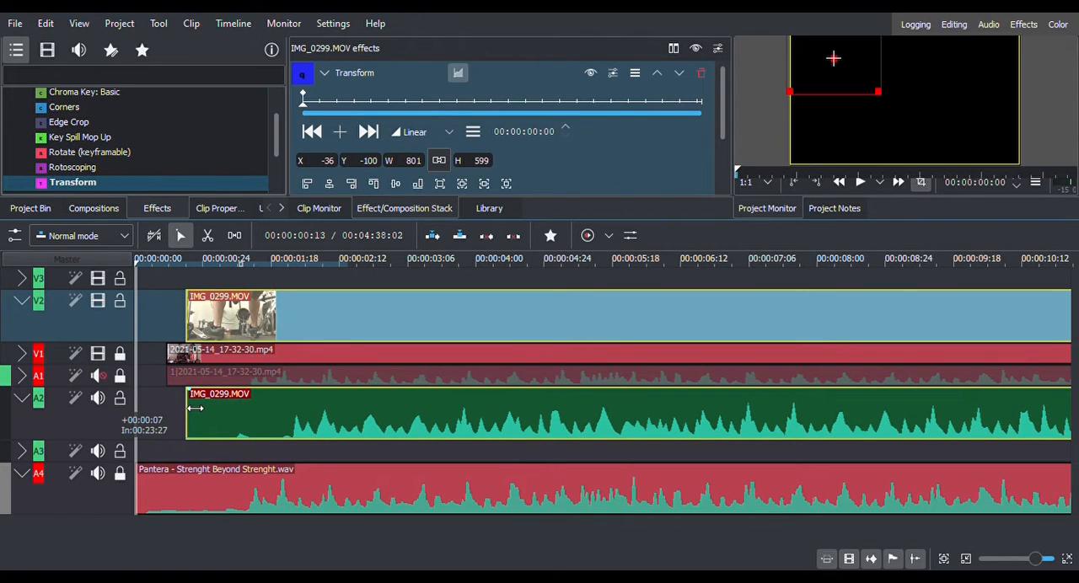
{"action": "left_click_drag", "start_coordinate": [313, 337], "coordinate": [298, 339]}
{"action": "left_click_drag", "start_coordinate": [177, 419], "coordinate": [196, 420]}
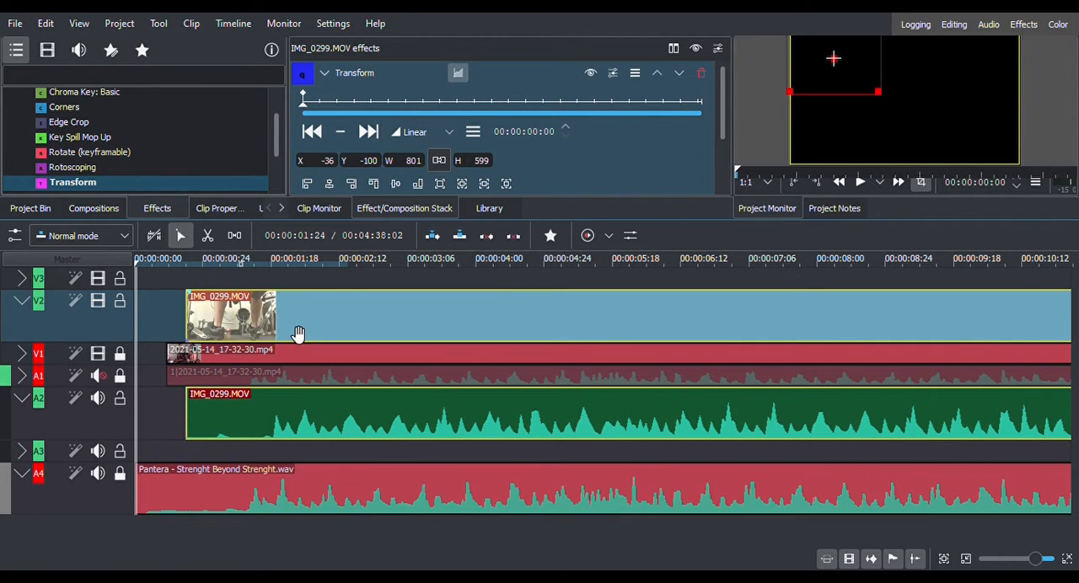
{"action": "left_click_drag", "start_coordinate": [291, 337], "coordinate": [272, 337]}
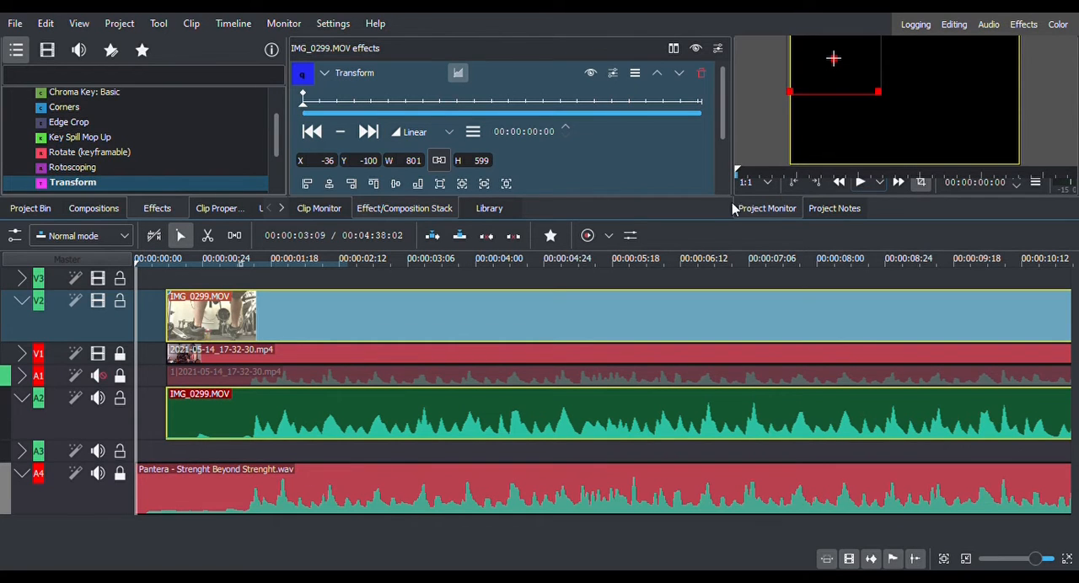
Enlarge the project monitor and play the timeline from the beginning twice to check the foot camera's sync with the song.
{"action": "left_click_drag", "start_coordinate": [670, 226], "coordinate": [673, 361]}
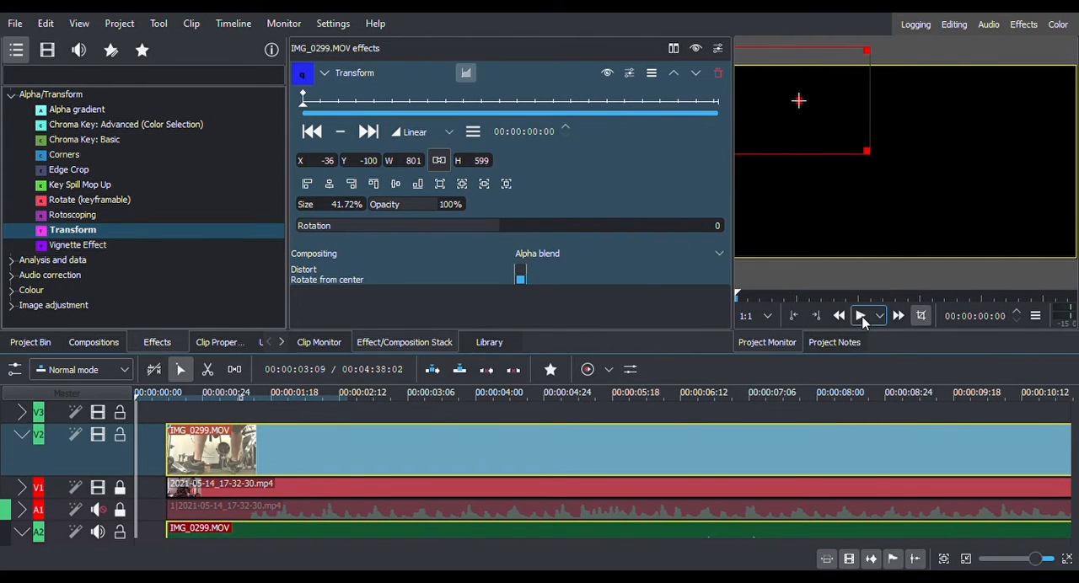
{"action": "left_click", "coordinate": [860, 316]}
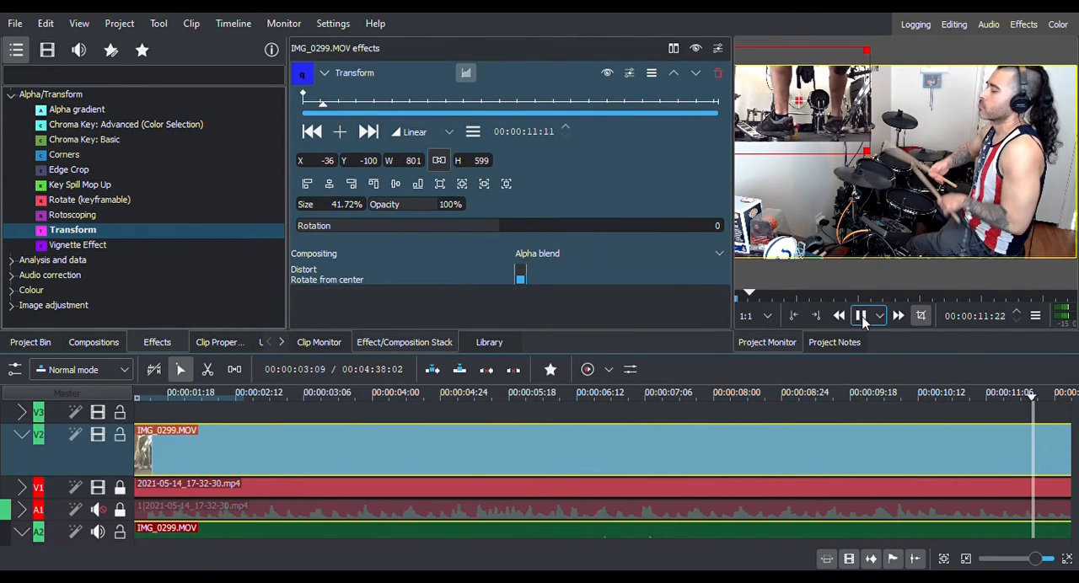
{"action": "left_click", "coordinate": [861, 317]}
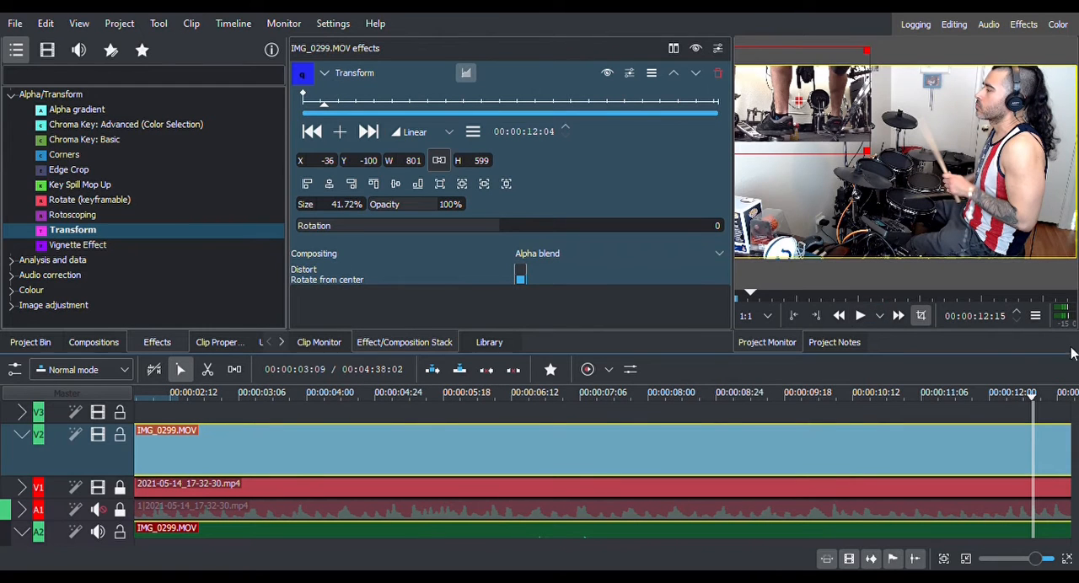
{"action": "left_click_drag", "start_coordinate": [1032, 398], "coordinate": [23, 467]}
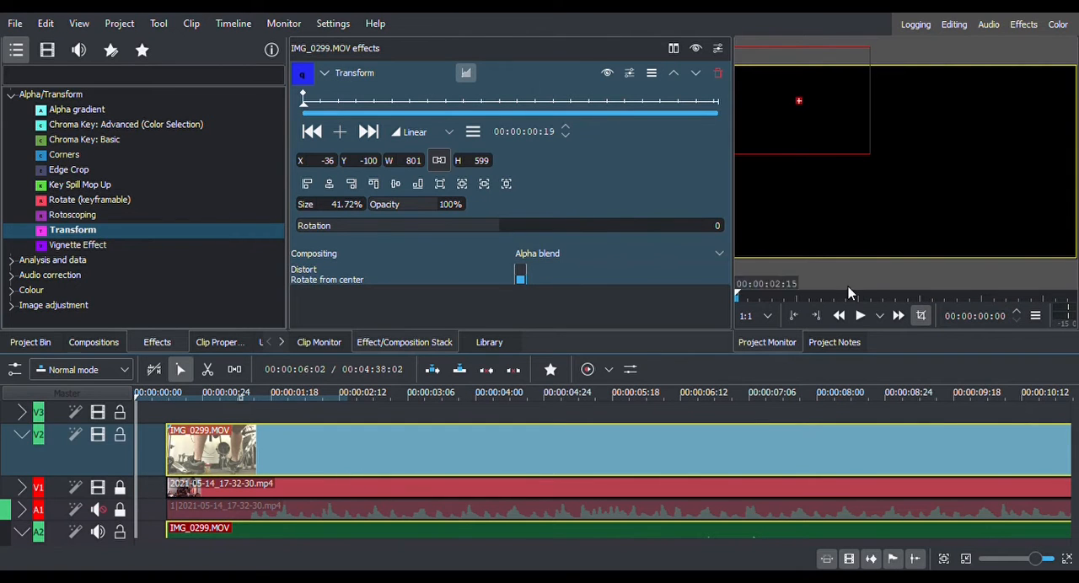
{"action": "left_click", "coordinate": [860, 316]}
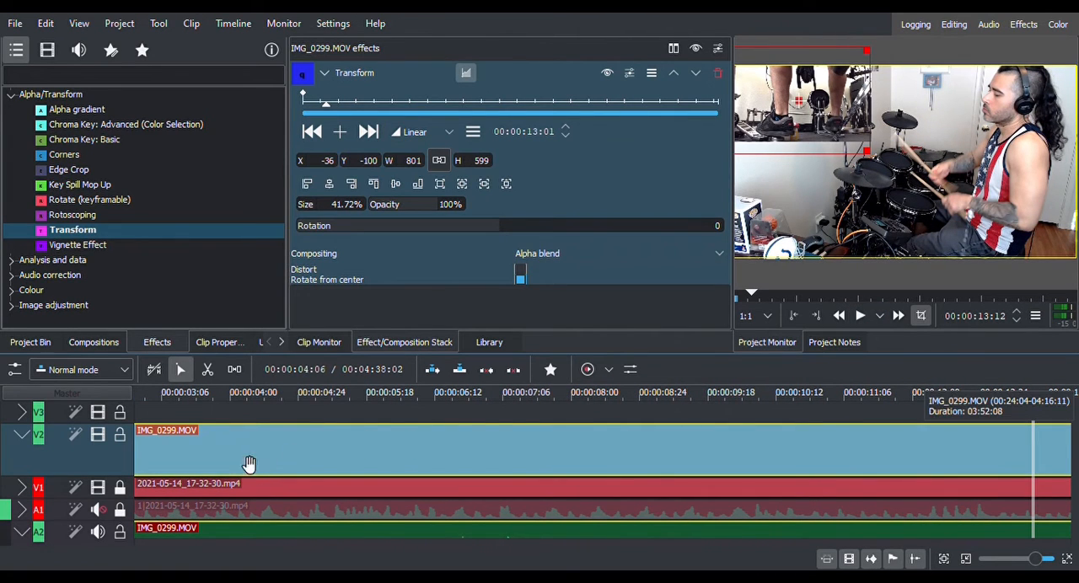
Lock tracks V2 and A2, collapse V2, and enlarge the timeline area again.
{"action": "scroll", "coordinate": [139, 543], "scroll_direction": "left", "scroll_amount": 3}
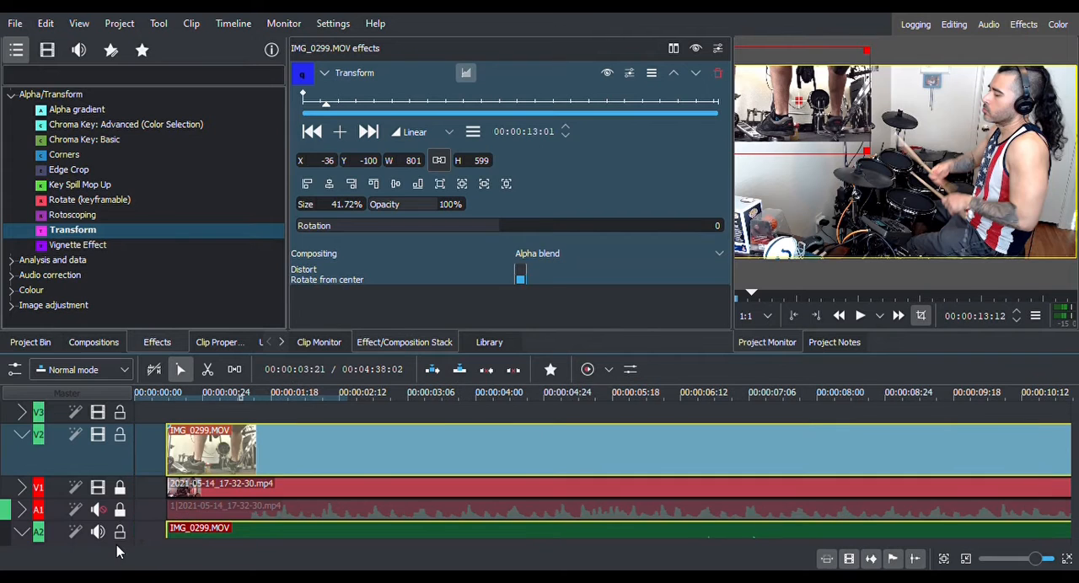
{"action": "scroll", "coordinate": [110, 442], "scroll_direction": "down", "scroll_amount": 2}
{"action": "scroll", "coordinate": [109, 443], "scroll_direction": "up", "scroll_amount": 2}
{"action": "left_click", "coordinate": [119, 437]}
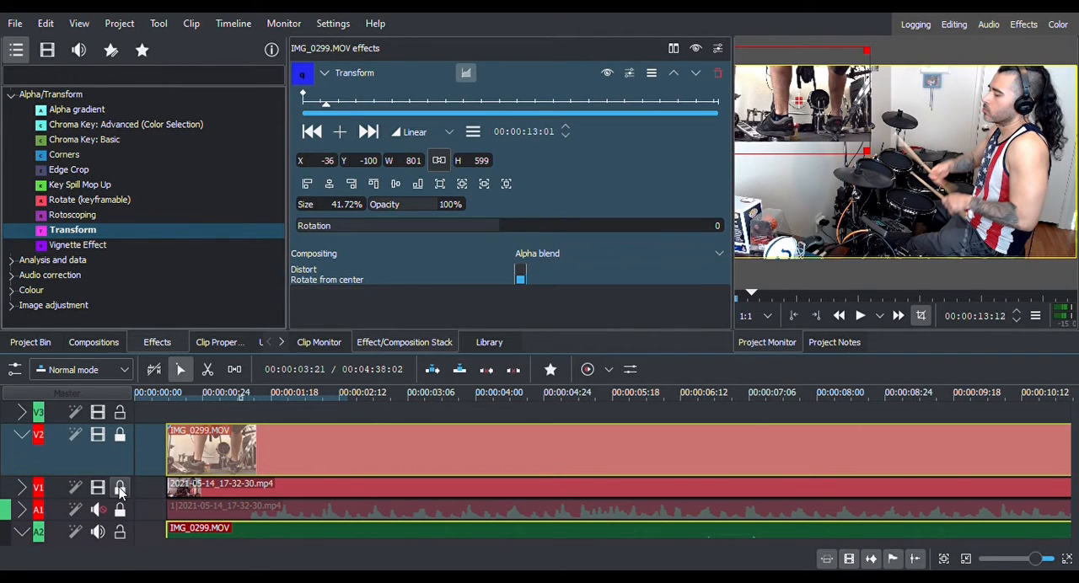
{"action": "left_click", "coordinate": [119, 532]}
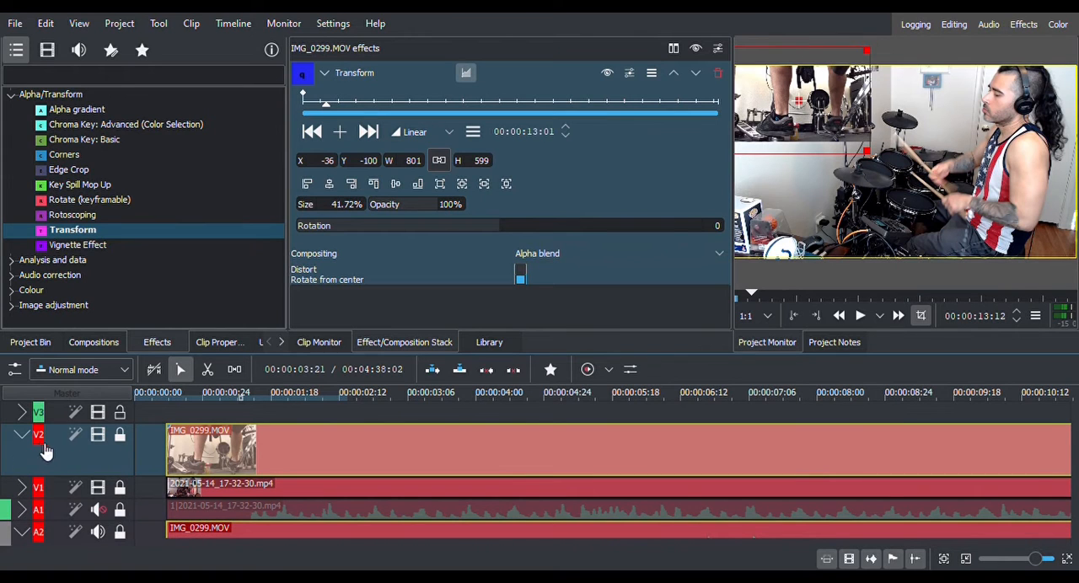
{"action": "scroll", "coordinate": [25, 444], "scroll_direction": "down", "scroll_amount": 1}
{"action": "scroll", "coordinate": [25, 498], "scroll_direction": "down", "scroll_amount": 3}
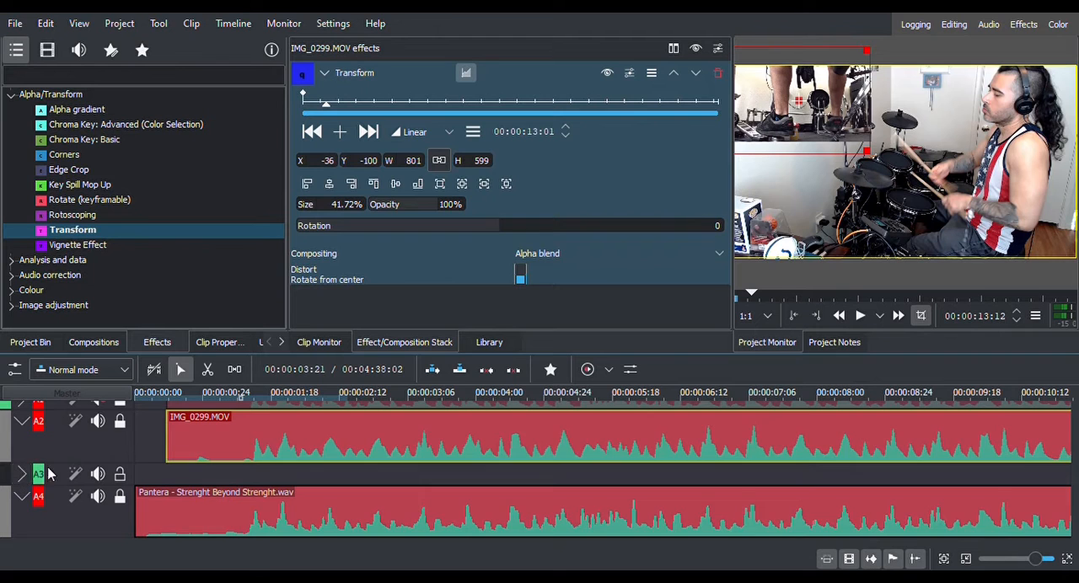
{"action": "scroll", "coordinate": [25, 472], "scroll_direction": "up", "scroll_amount": 3}
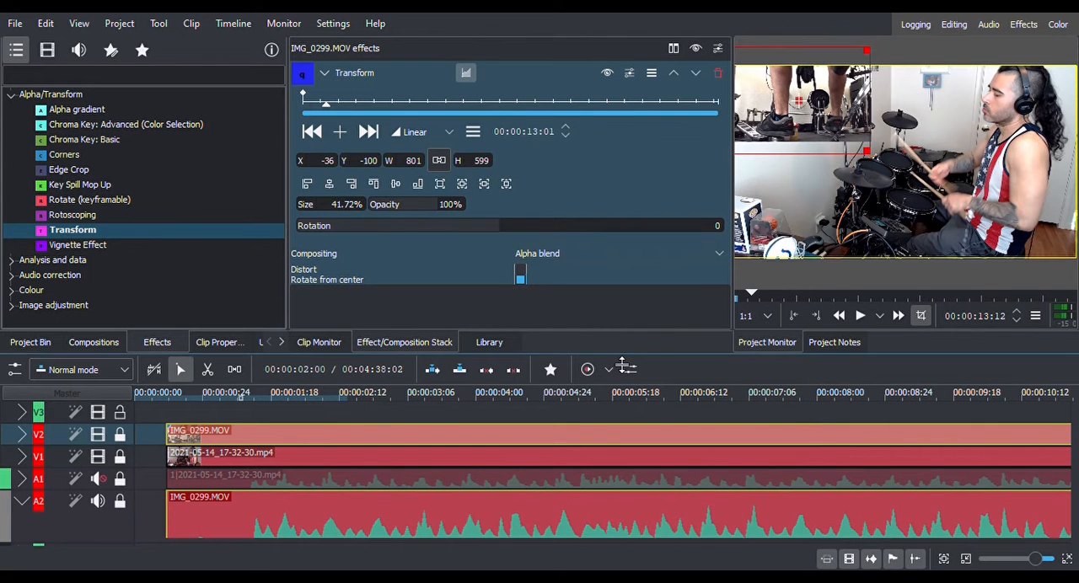
{"action": "left_click_drag", "start_coordinate": [624, 367], "coordinate": [646, 217]}
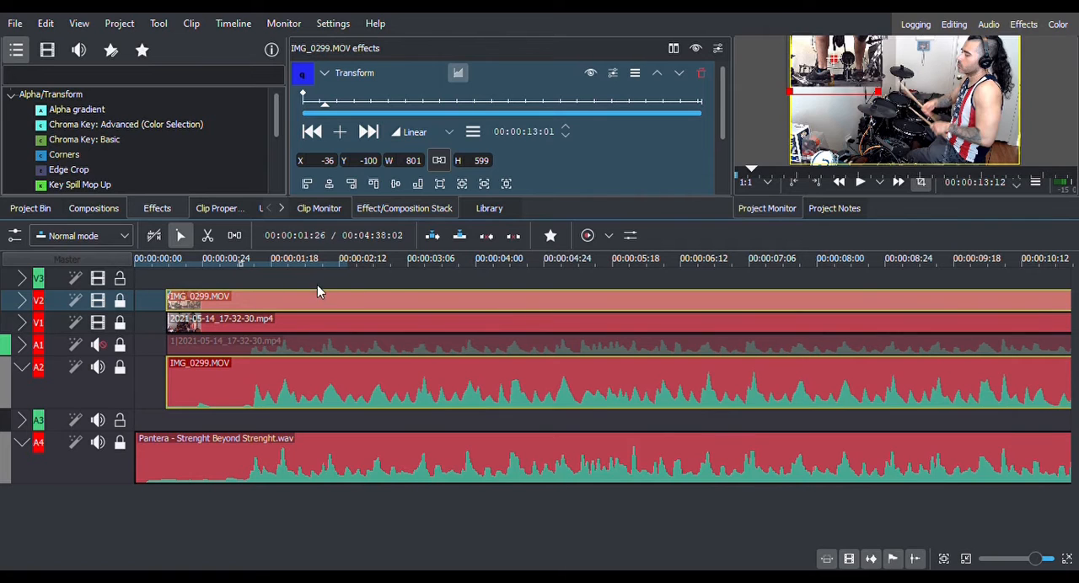
Expand tracks V3 and A3 holding IMG_0654.MOV.
{"action": "scroll", "coordinate": [635, 284], "scroll_direction": "down", "scroll_amount": 3}
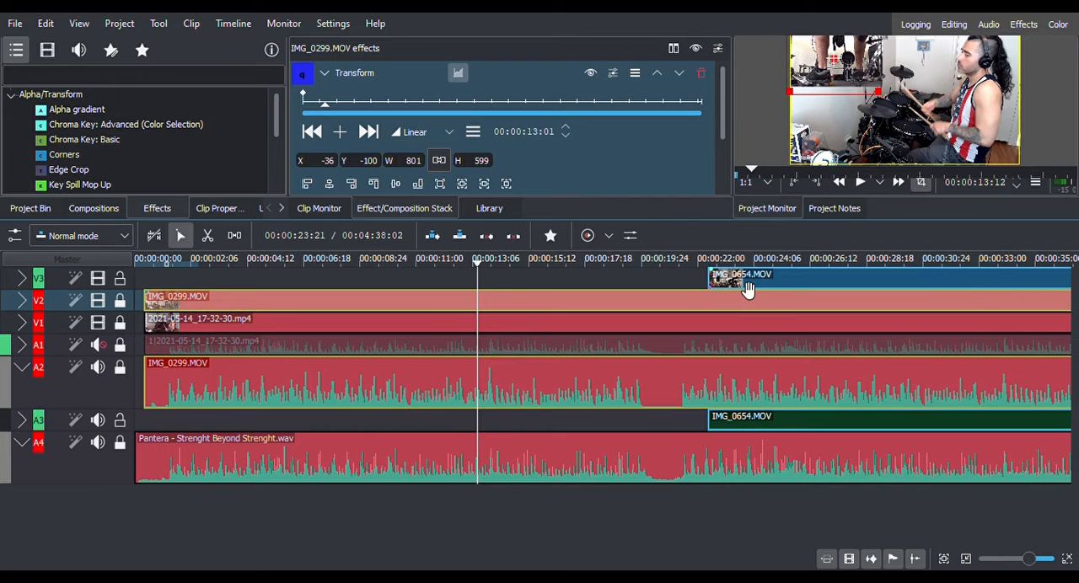
{"action": "left_click", "coordinate": [22, 279]}
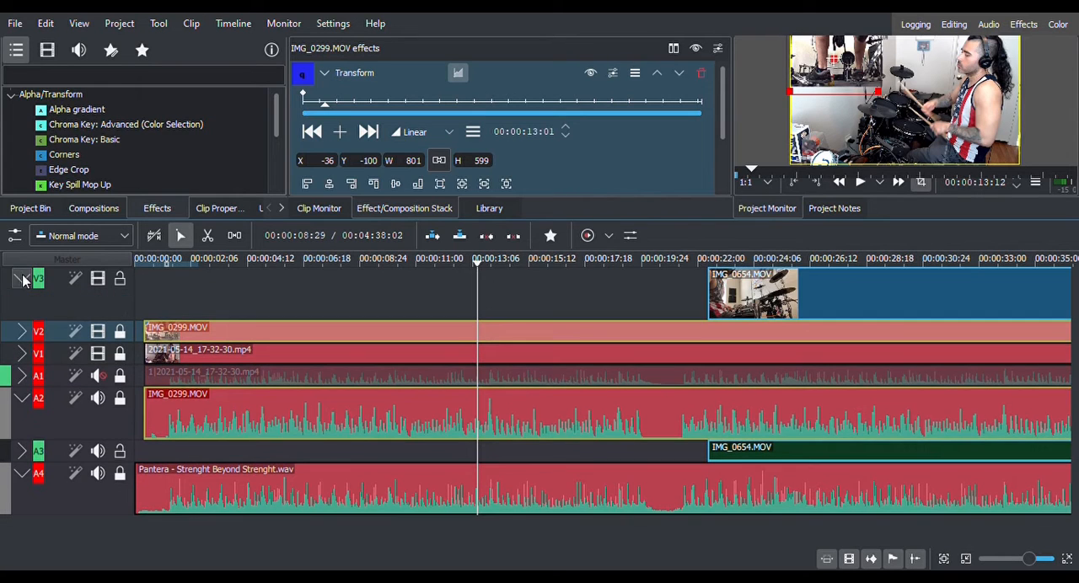
{"action": "left_click", "coordinate": [22, 451]}
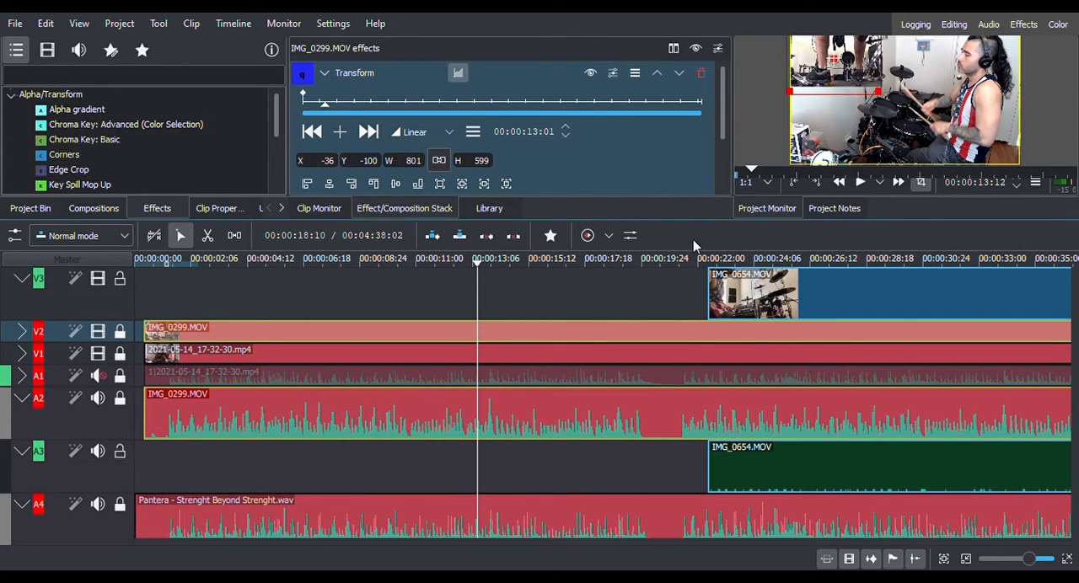
Preview the opening of IMG_0654.MOV and slide the clip to the start of the timeline.
{"action": "left_click_drag", "start_coordinate": [784, 293], "coordinate": [641, 295]}
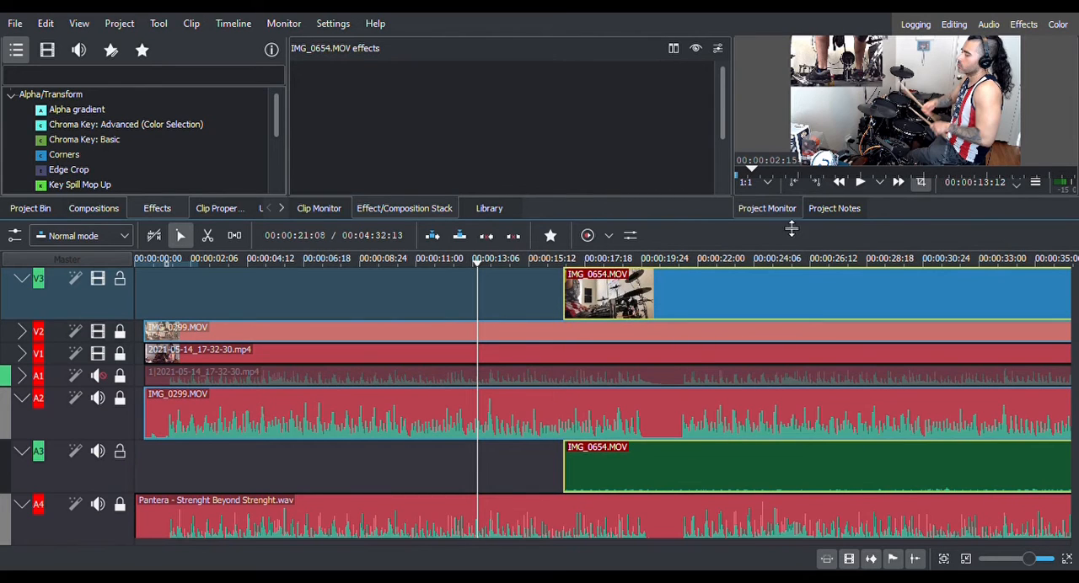
{"action": "left_click", "coordinate": [501, 263]}
{"action": "left_click", "coordinate": [859, 183]}
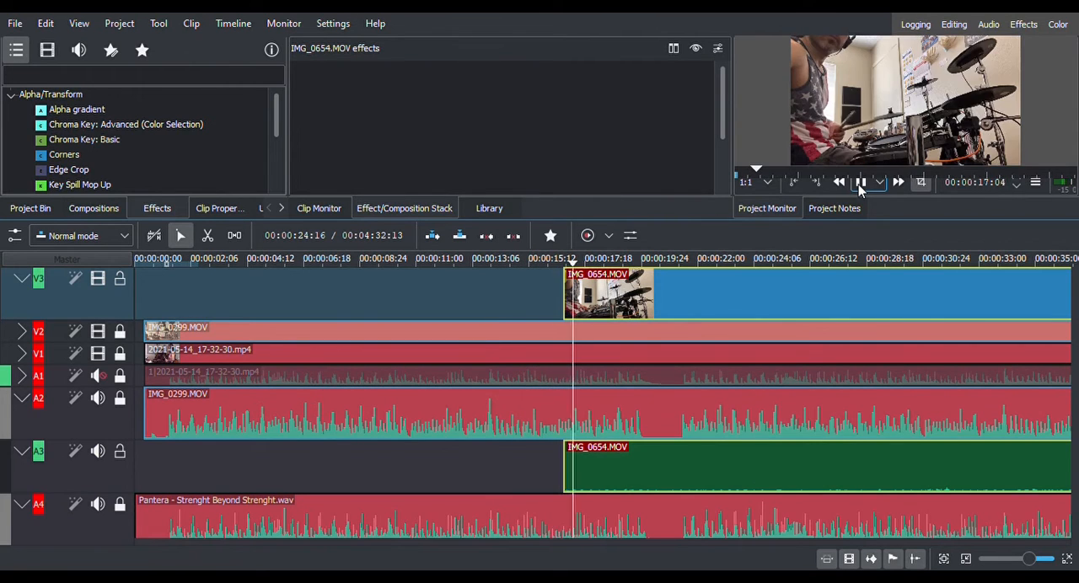
{"action": "left_click", "coordinate": [860, 183]}
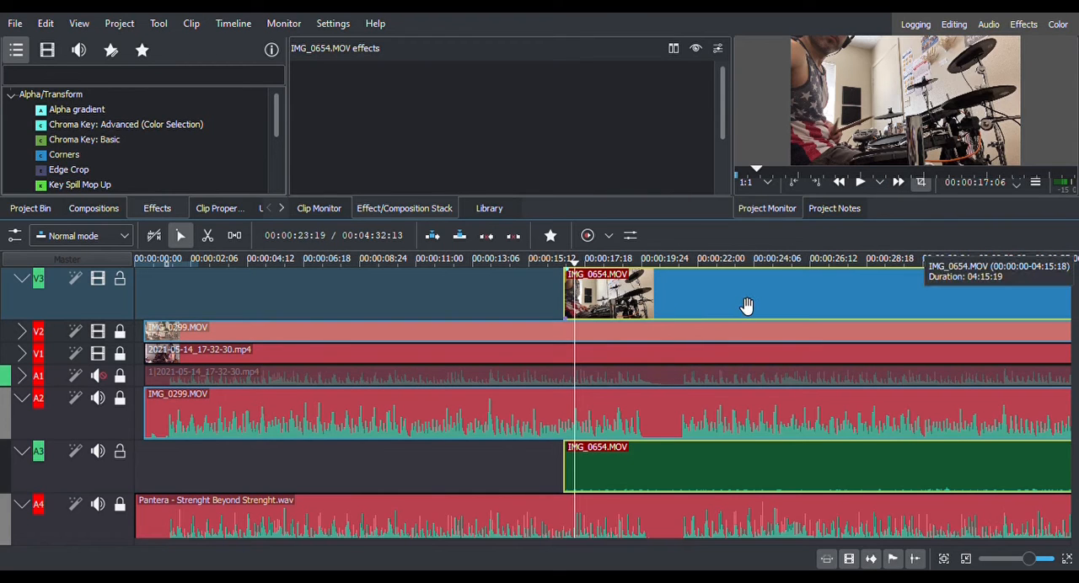
{"action": "left_click_drag", "start_coordinate": [753, 305], "coordinate": [157, 304]}
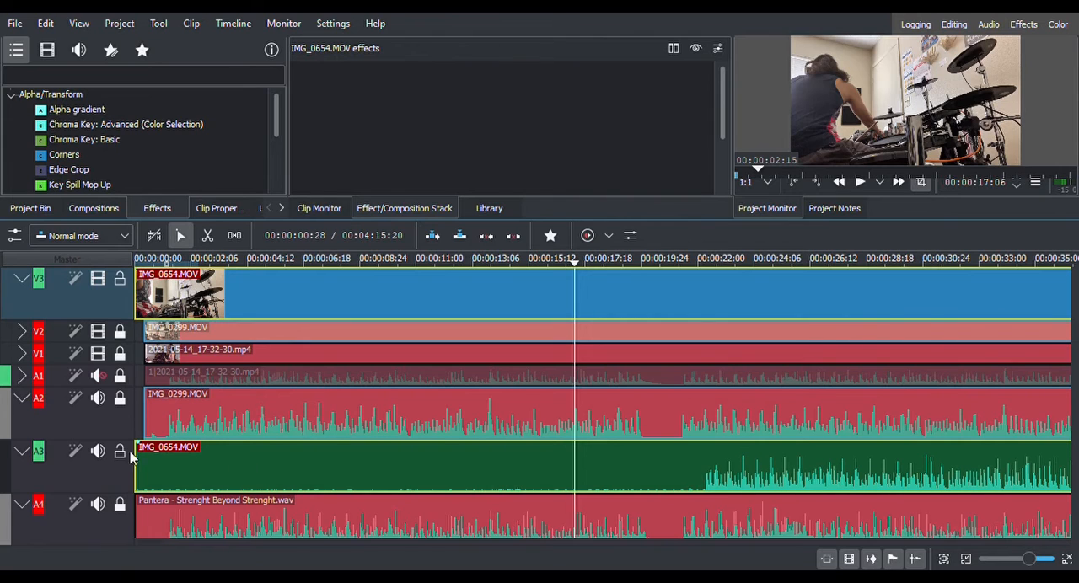
Trim 00:14:00 and two shorter cuts off the start of IMG_0654.MOV, sliding it back to the timeline start after each.
{"action": "scroll", "coordinate": [99, 471], "scroll_direction": "down", "scroll_amount": 1}
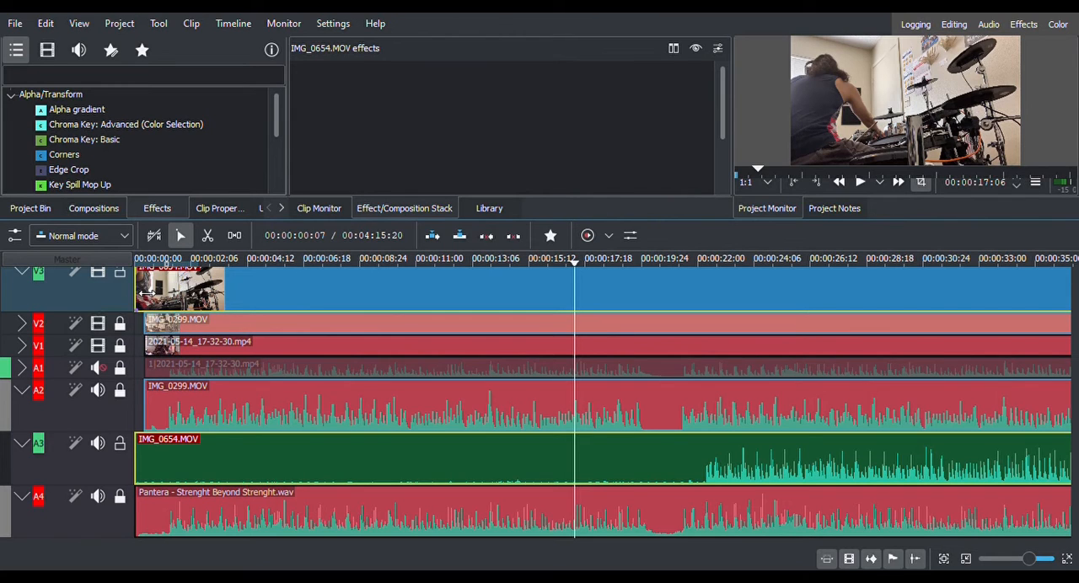
{"action": "left_click_drag", "start_coordinate": [146, 295], "coordinate": [504, 304]}
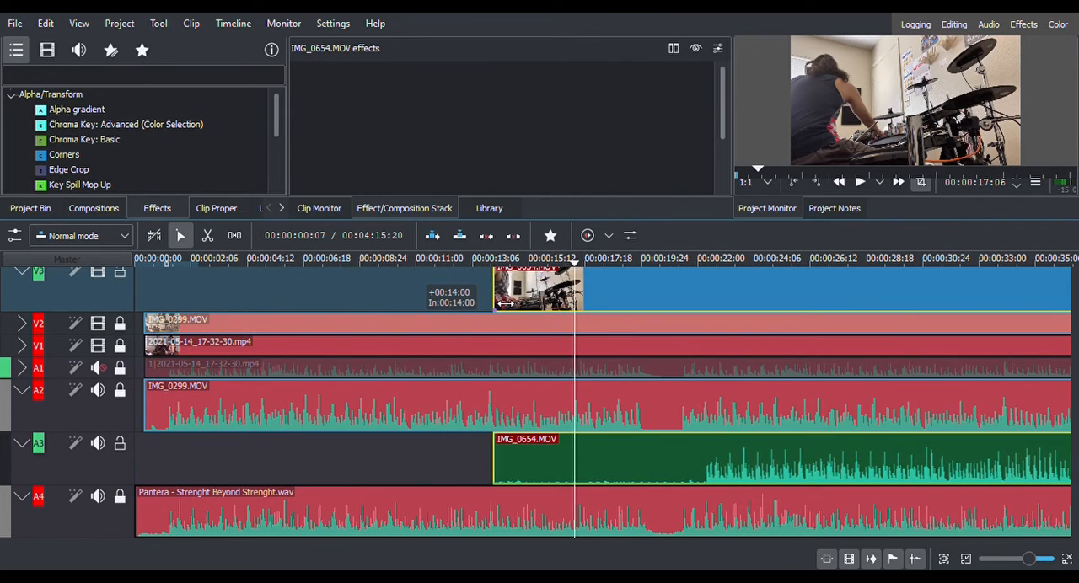
{"action": "left_click_drag", "start_coordinate": [632, 298], "coordinate": [226, 332]}
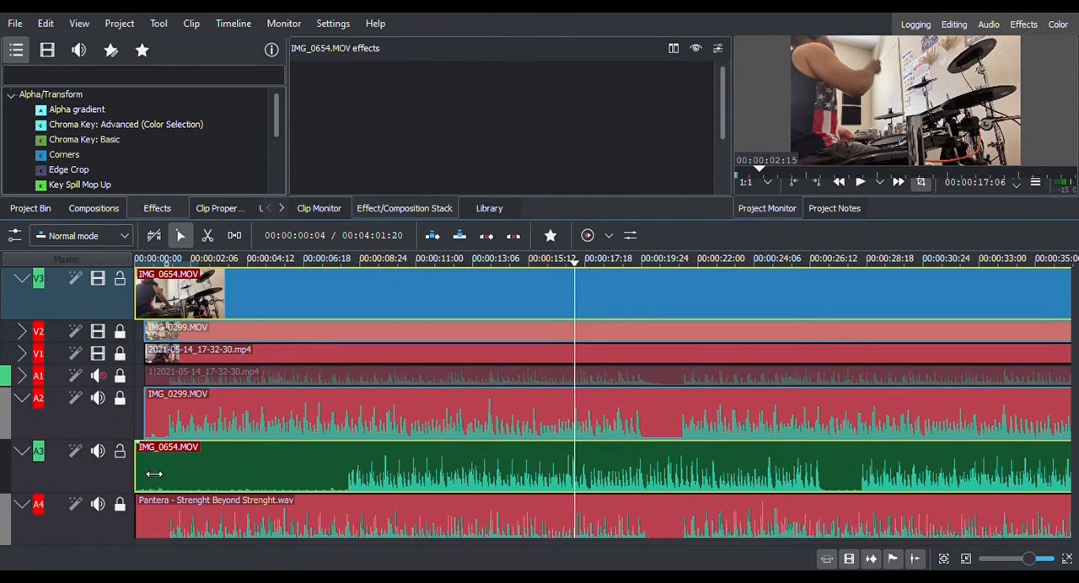
{"action": "left_click_drag", "start_coordinate": [154, 473], "coordinate": [250, 474]}
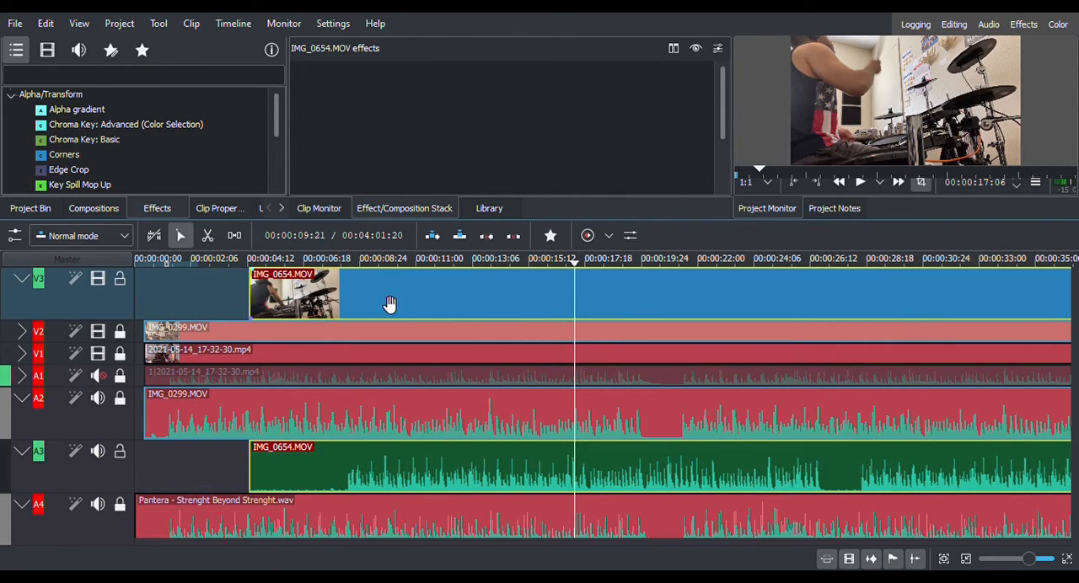
{"action": "left_click_drag", "start_coordinate": [391, 304], "coordinate": [223, 315]}
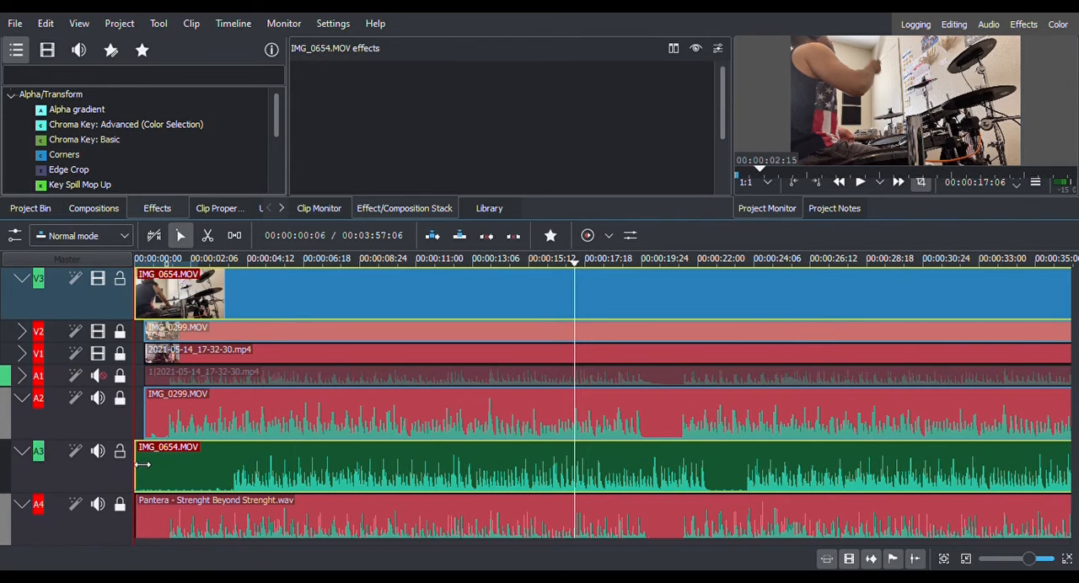
{"action": "left_click_drag", "start_coordinate": [136, 473], "coordinate": [208, 471]}
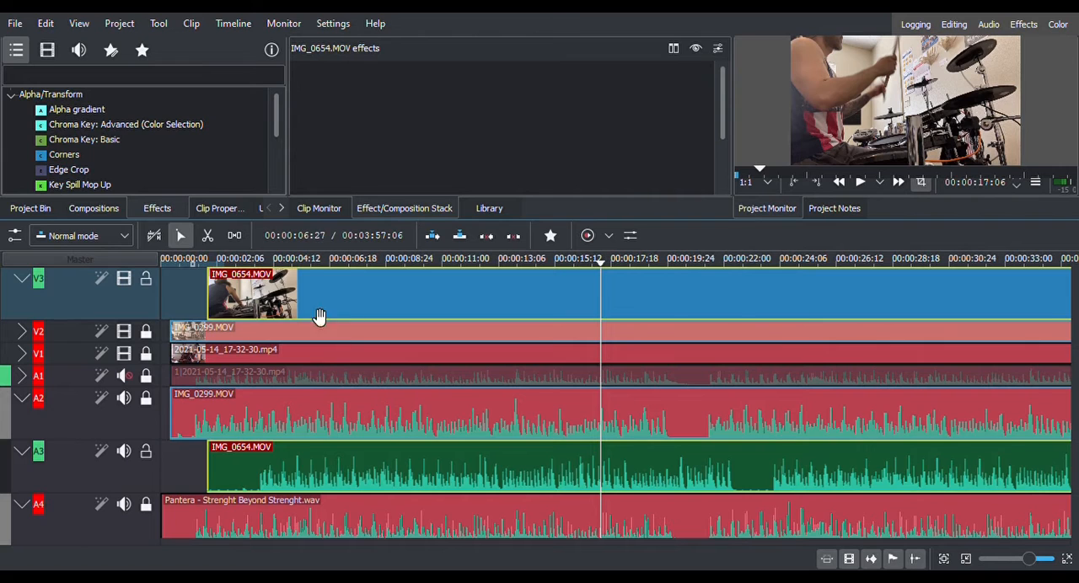
{"action": "left_click_drag", "start_coordinate": [319, 316], "coordinate": [262, 331]}
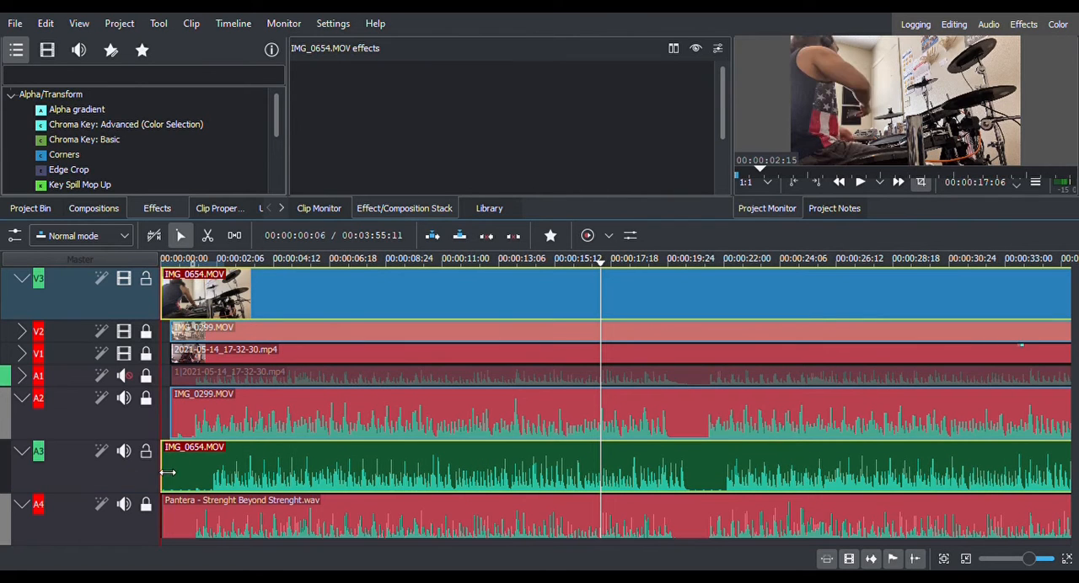
Trim the start of IMG_0654.MOV to line up with the V1 clip's start.
{"action": "left_click_drag", "start_coordinate": [167, 473], "coordinate": [143, 469]}
{"action": "scroll", "coordinate": [183, 508], "scroll_direction": "up", "scroll_amount": 3}
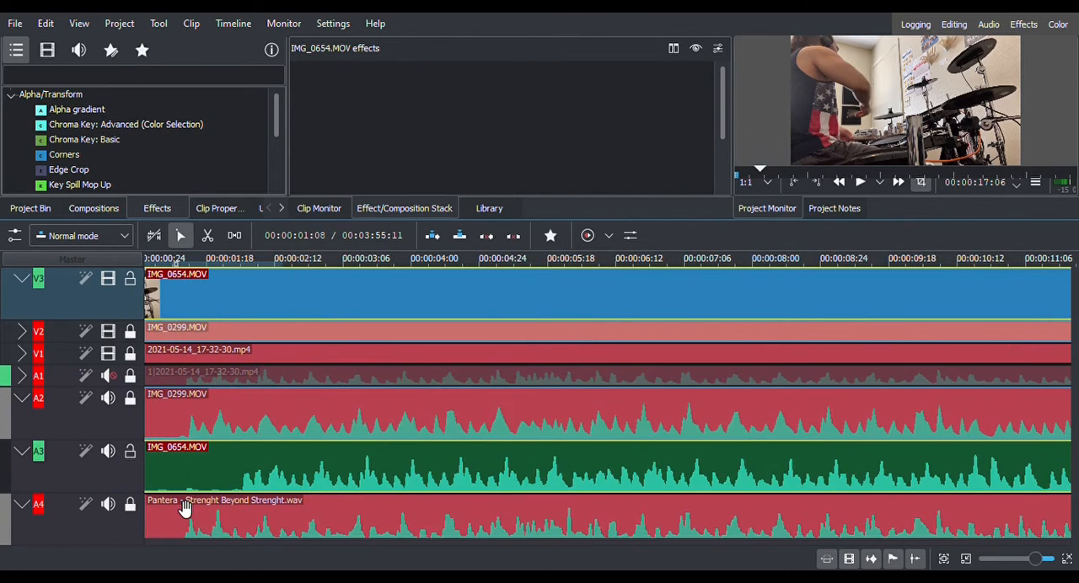
{"action": "scroll", "coordinate": [184, 508], "scroll_direction": "up", "scroll_amount": 1}
{"action": "scroll", "coordinate": [201, 520], "scroll_direction": "down", "scroll_amount": 1}
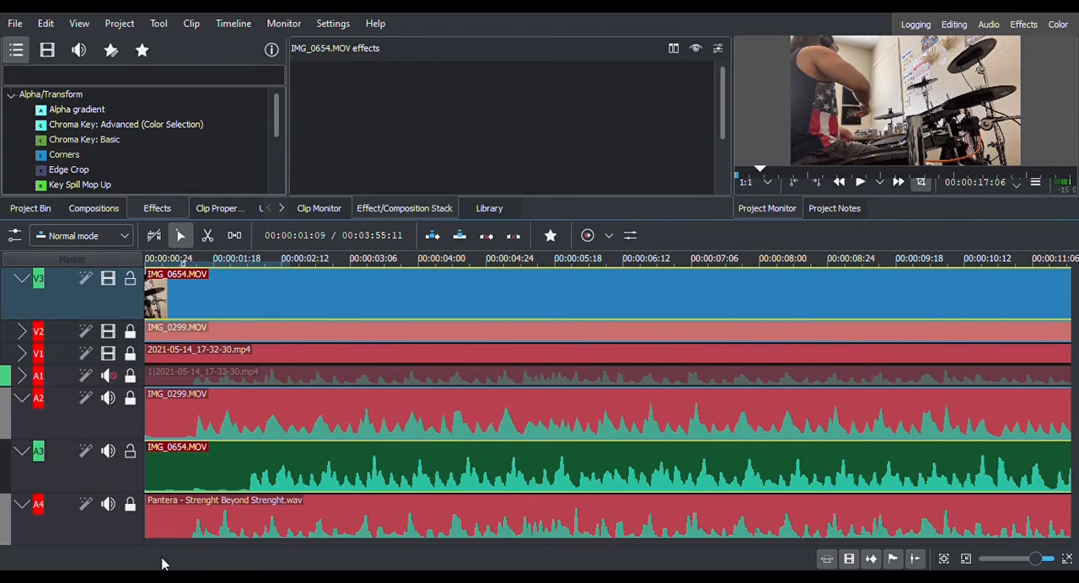
{"action": "scroll", "coordinate": [148, 551], "scroll_direction": "up", "scroll_amount": 2}
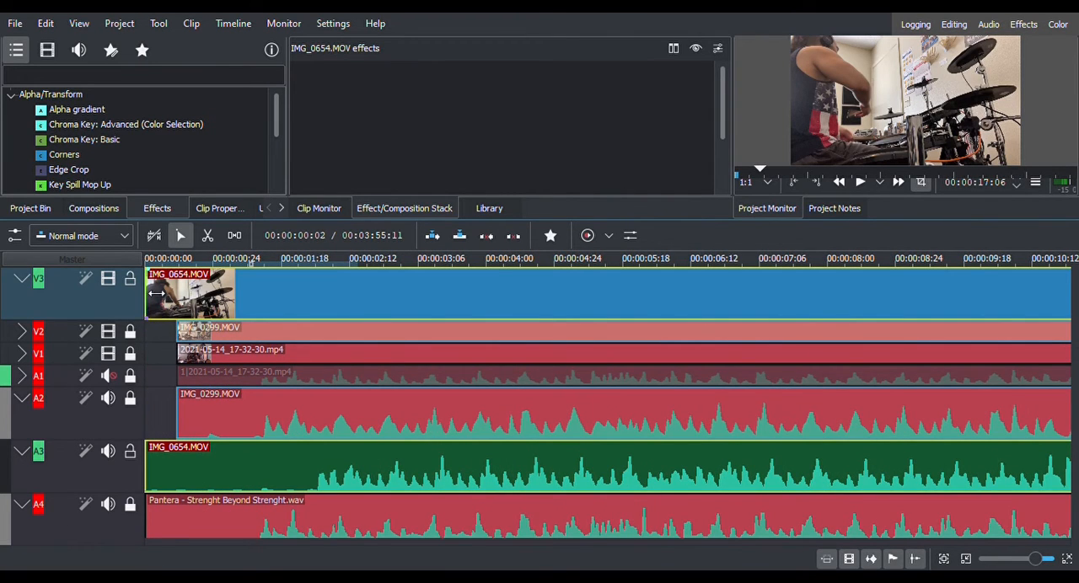
{"action": "left_click_drag", "start_coordinate": [156, 293], "coordinate": [164, 297]}
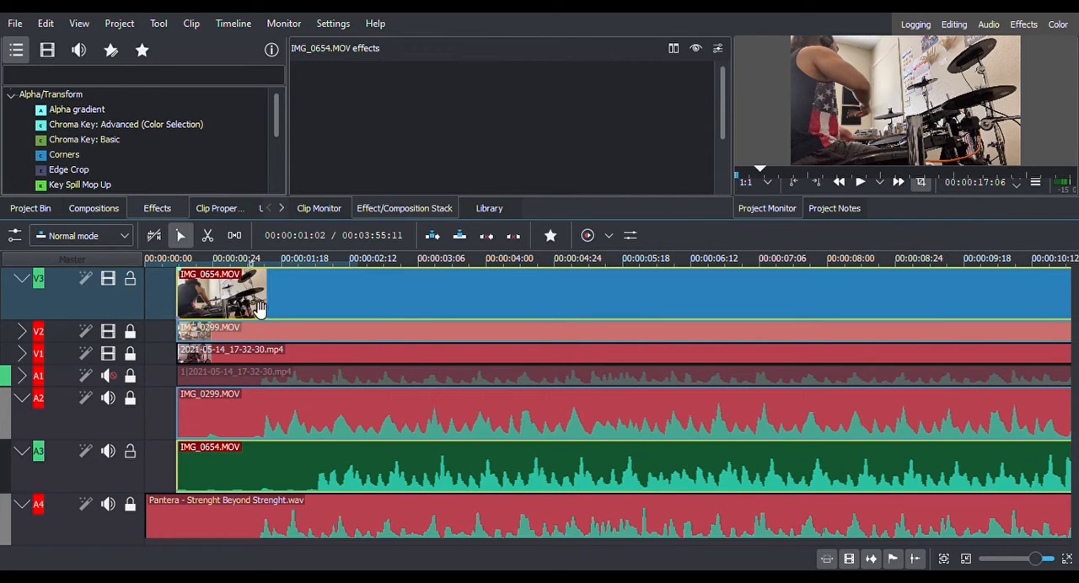
Slide IMG_0654.MOV to the timeline start, trim its beginning to match the song waveform, and slide it back to the start.
{"action": "left_click_drag", "start_coordinate": [265, 309], "coordinate": [198, 313]}
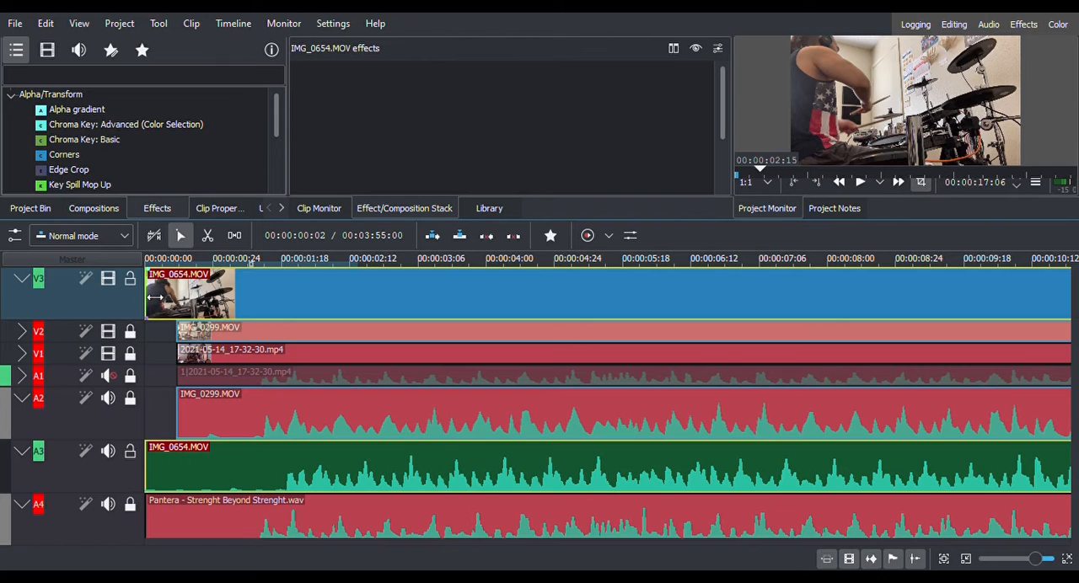
{"action": "mouse_move", "coordinate": [155, 296]}
{"action": "left_mouse_down"}
{"action": "mouse_move", "coordinate": [175, 301]}
{"action": "mouse_move", "coordinate": [166, 301]}
{"action": "left_mouse_up"}
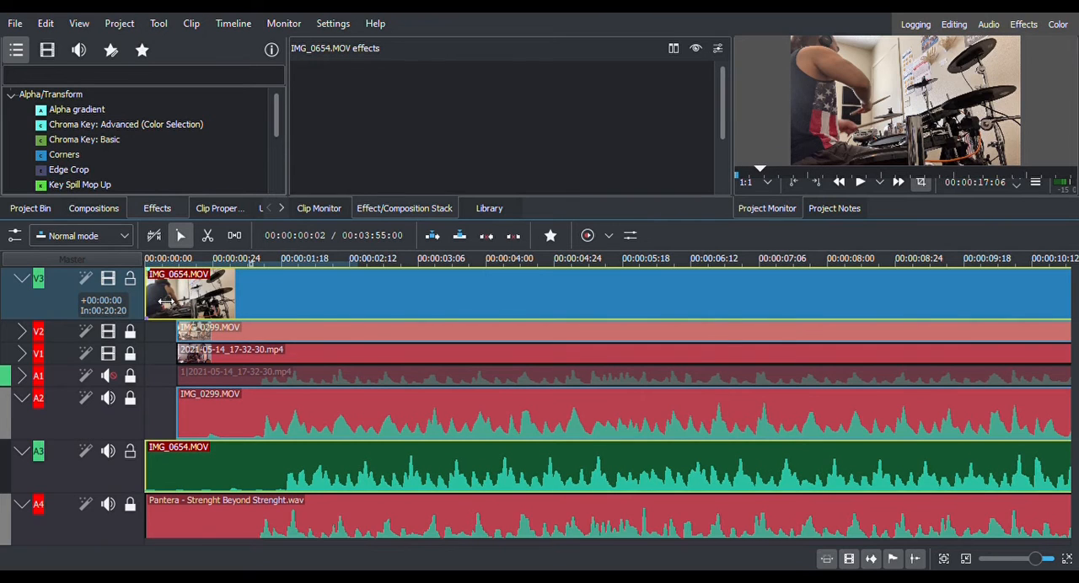
{"action": "scroll", "coordinate": [177, 466], "scroll_direction": "up", "scroll_amount": 1}
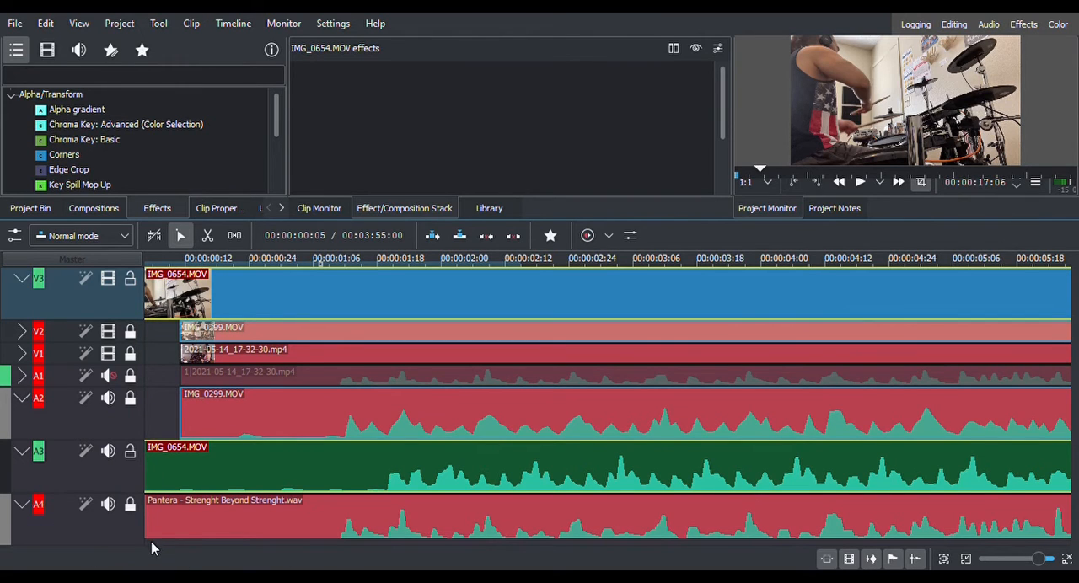
{"action": "scroll", "coordinate": [151, 541], "scroll_direction": "left", "scroll_amount": 1}
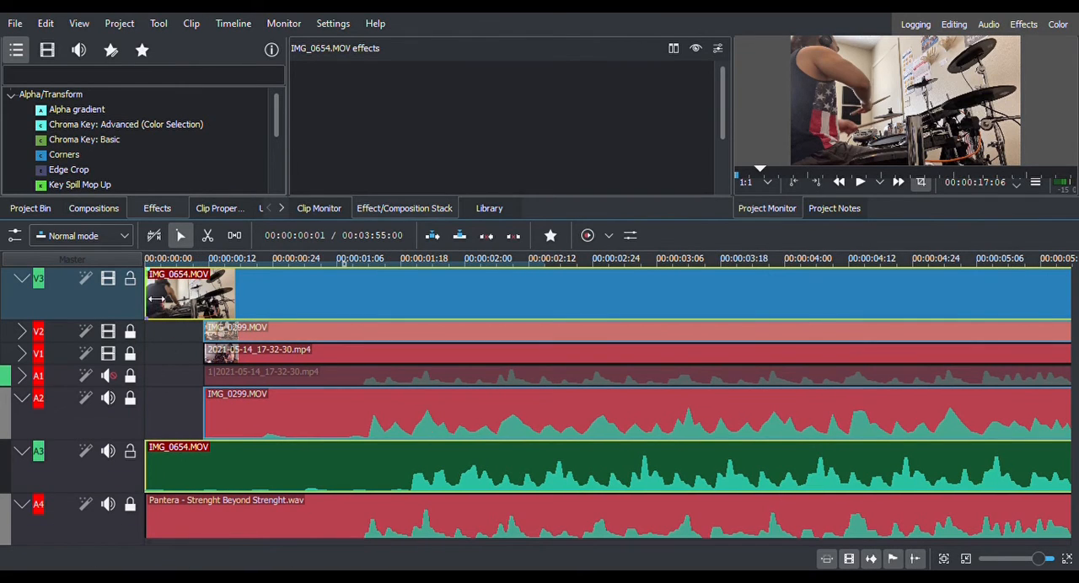
{"action": "left_click_drag", "start_coordinate": [164, 306], "coordinate": [182, 308]}
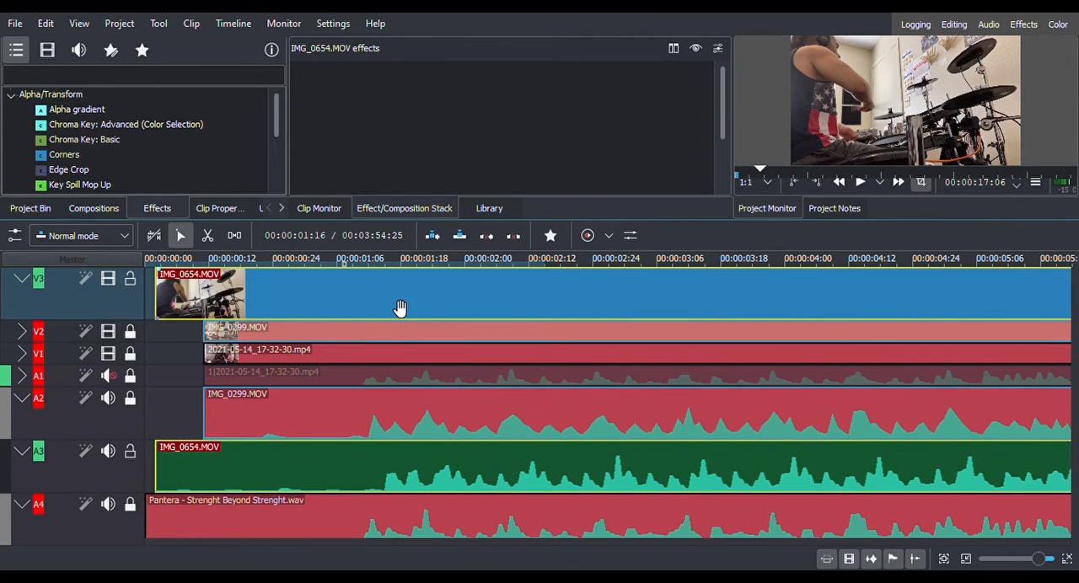
{"action": "left_click_drag", "start_coordinate": [398, 309], "coordinate": [364, 304]}
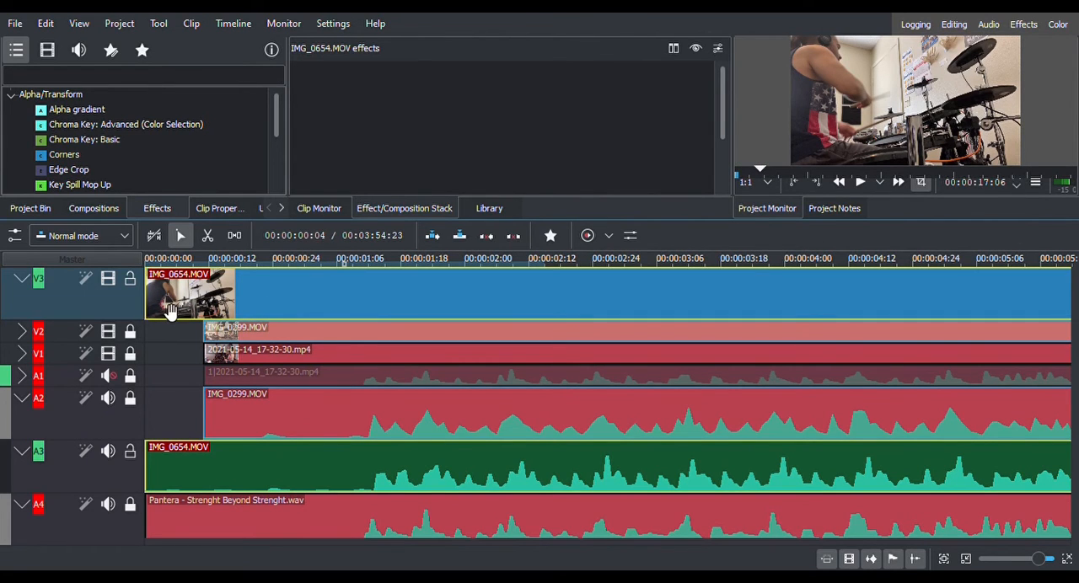
Play the opening of the timeline repeatedly to check the sync of IMG_0654.MOV with the song.
{"action": "left_click", "coordinate": [856, 188]}
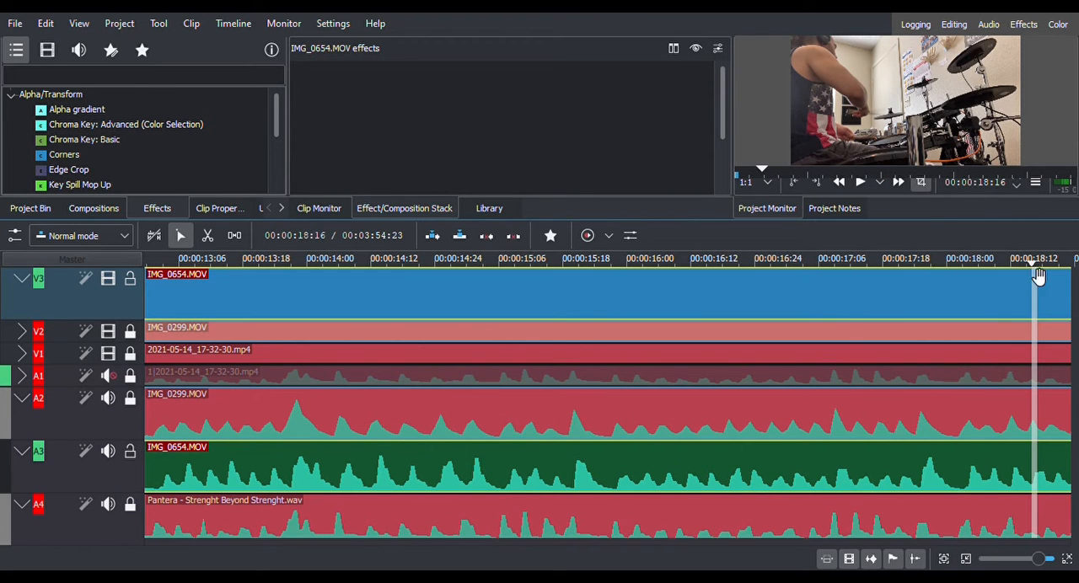
{"action": "left_click_drag", "start_coordinate": [1034, 271], "coordinate": [3, 331]}
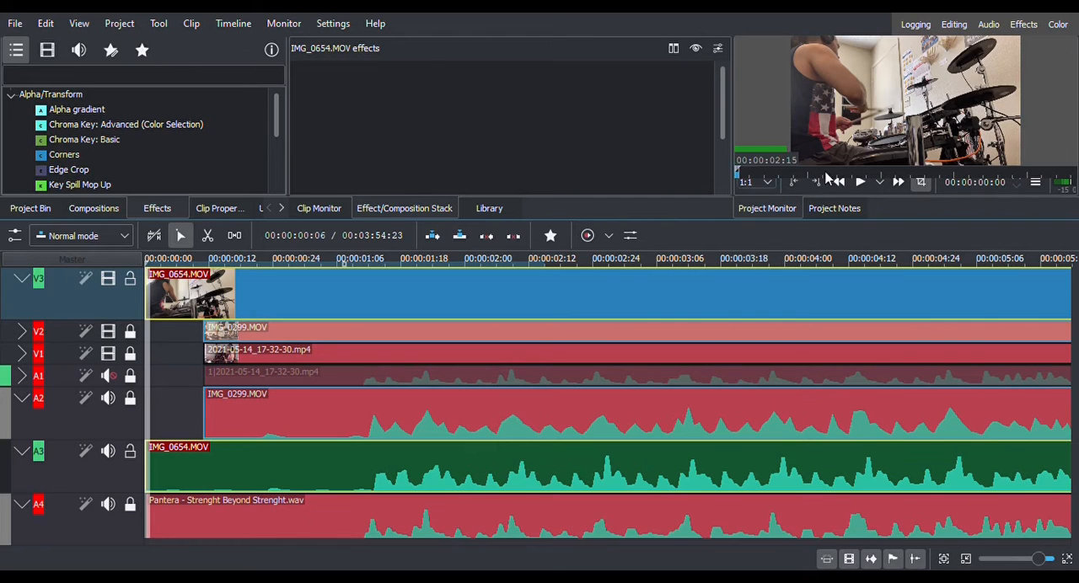
{"action": "left_click", "coordinate": [860, 182]}
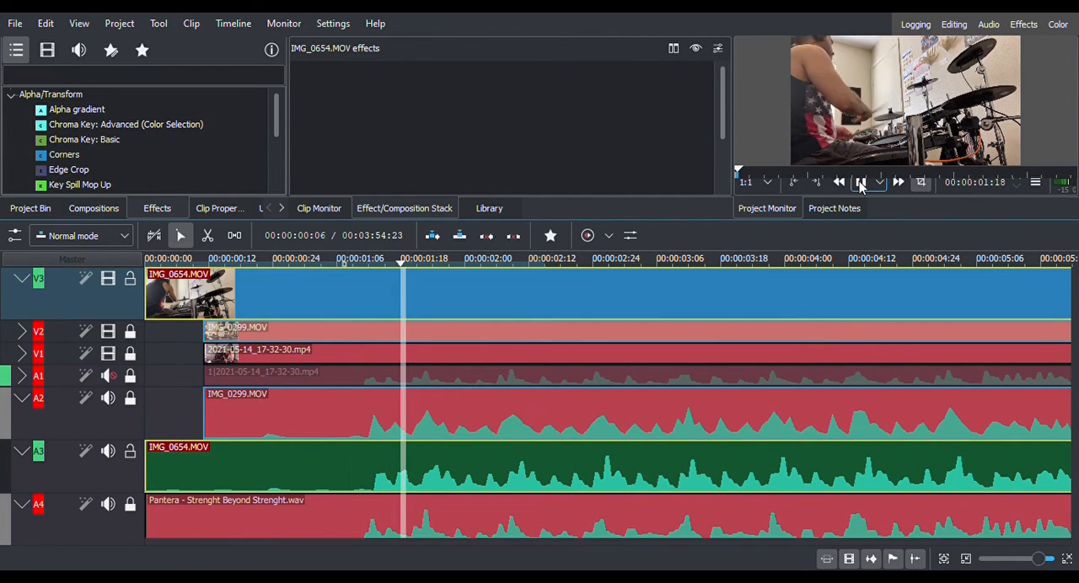
{"action": "left_click", "coordinate": [860, 182]}
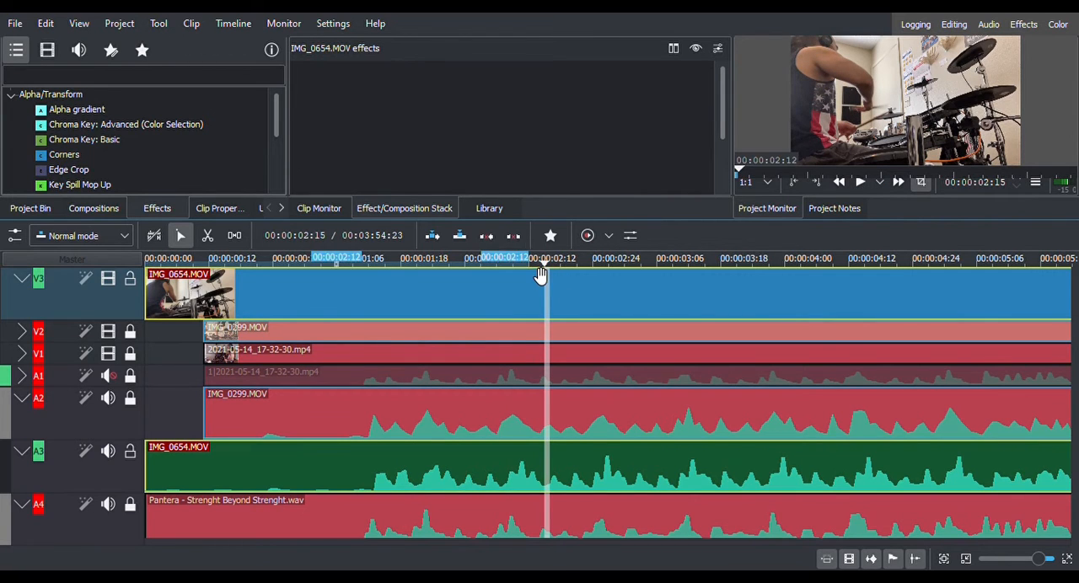
{"action": "left_click_drag", "start_coordinate": [547, 268], "coordinate": [145, 295]}
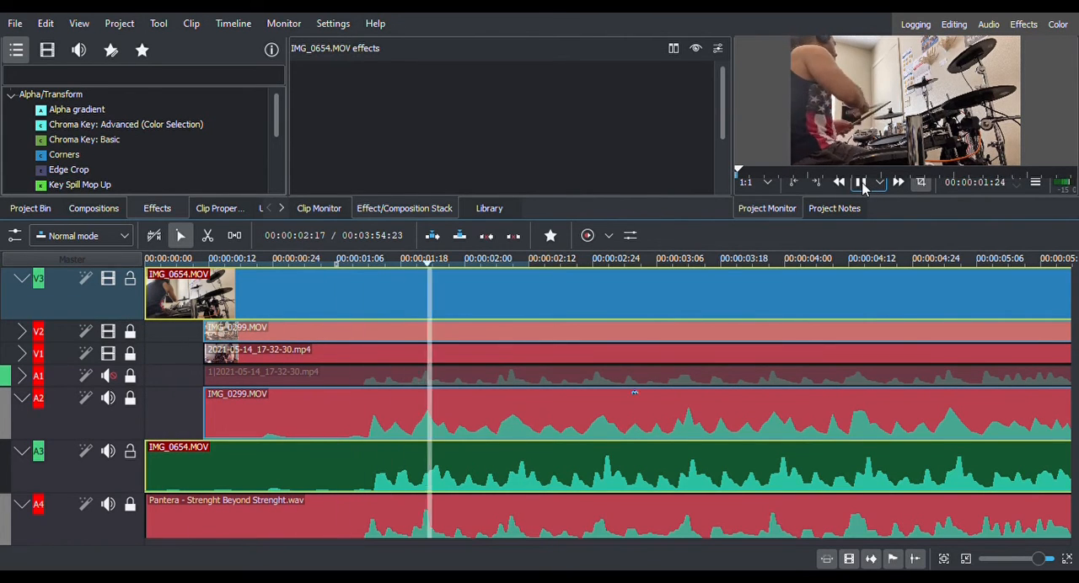
{"action": "left_click", "coordinate": [862, 184]}
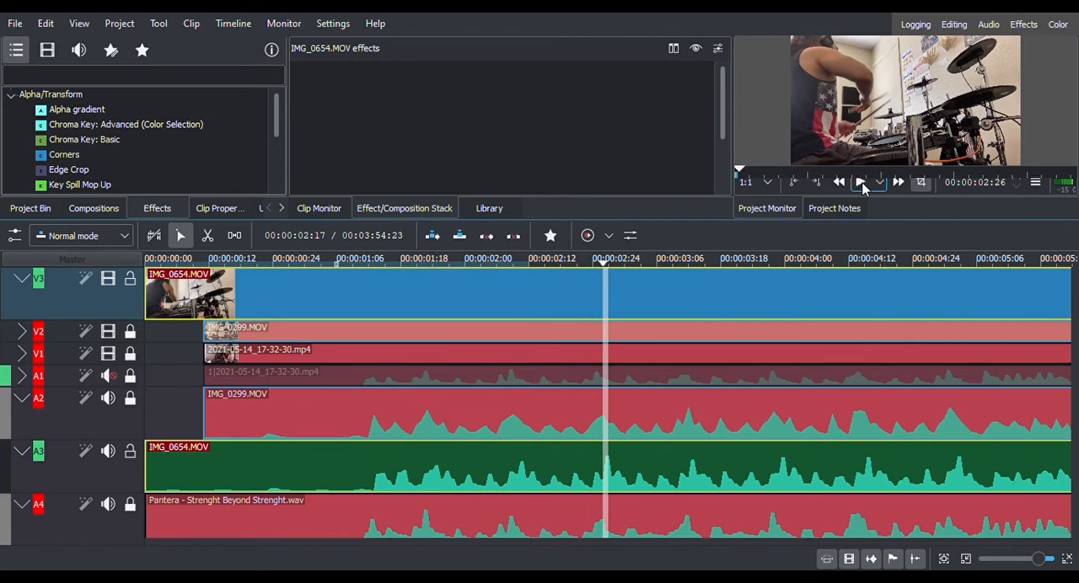
Mute audio track A3 and play the timeline from the start to check the sync without it.
{"action": "left_click", "coordinate": [107, 453]}
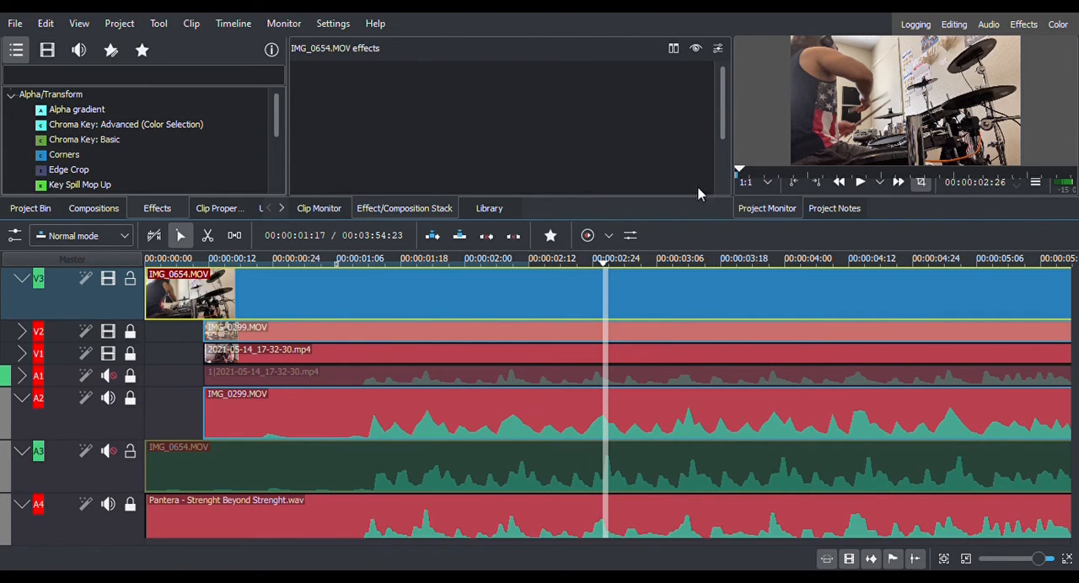
{"action": "left_click", "coordinate": [737, 175]}
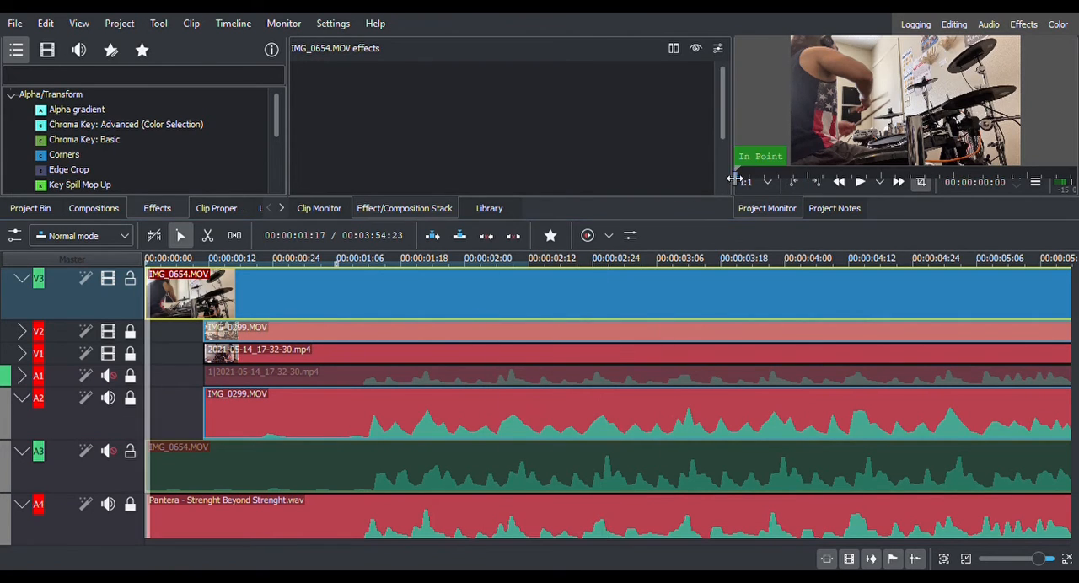
{"action": "left_click", "coordinate": [860, 189]}
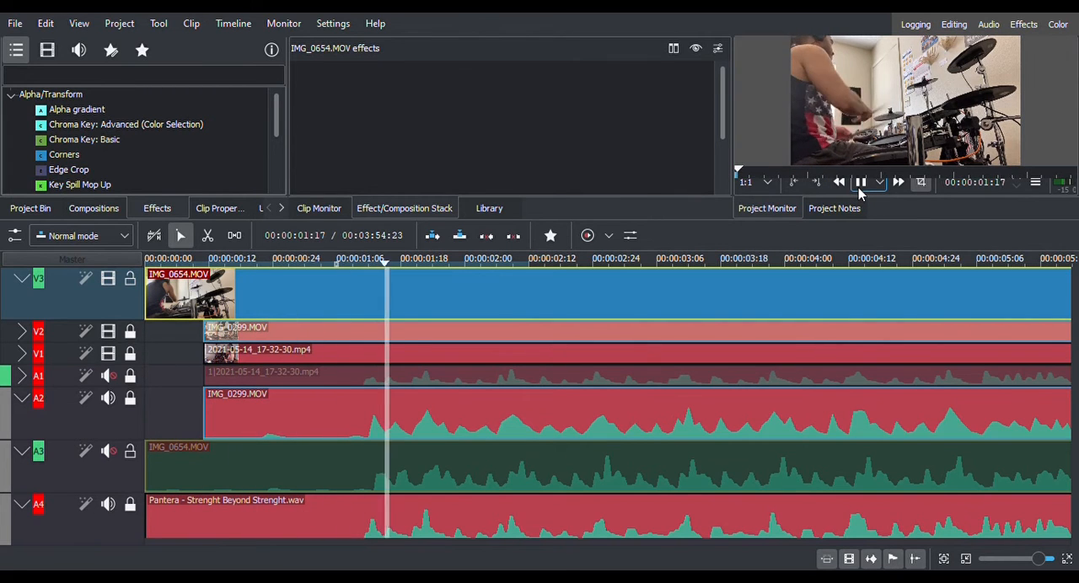
{"action": "left_click", "coordinate": [860, 191]}
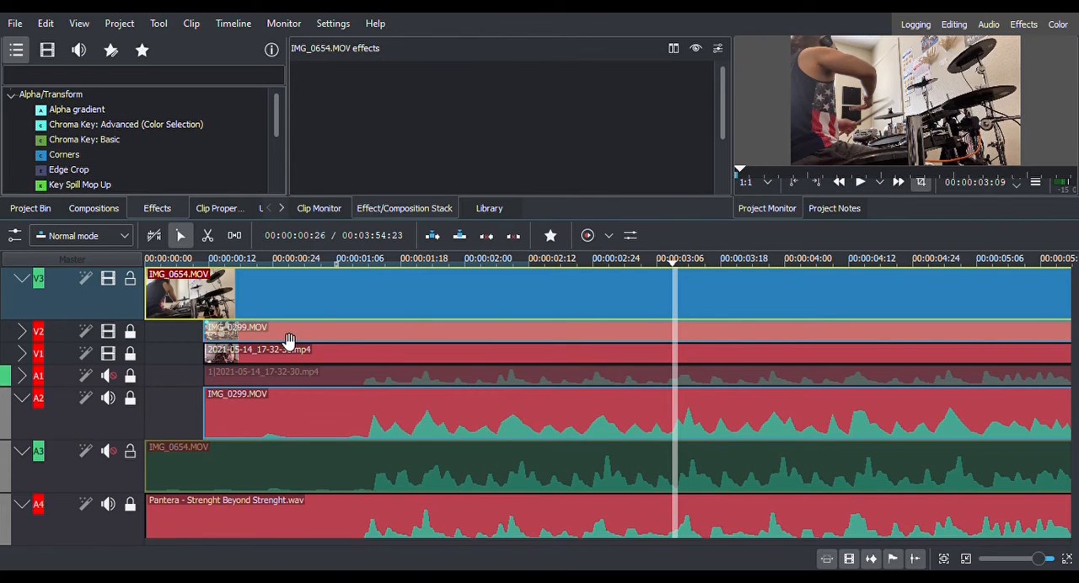
Trim the start of IMG_0654.MOV on V3 to the beginning of the silent break at about 00:00:19:24.
{"action": "scroll", "coordinate": [492, 380], "scroll_direction": "down", "scroll_amount": 1}
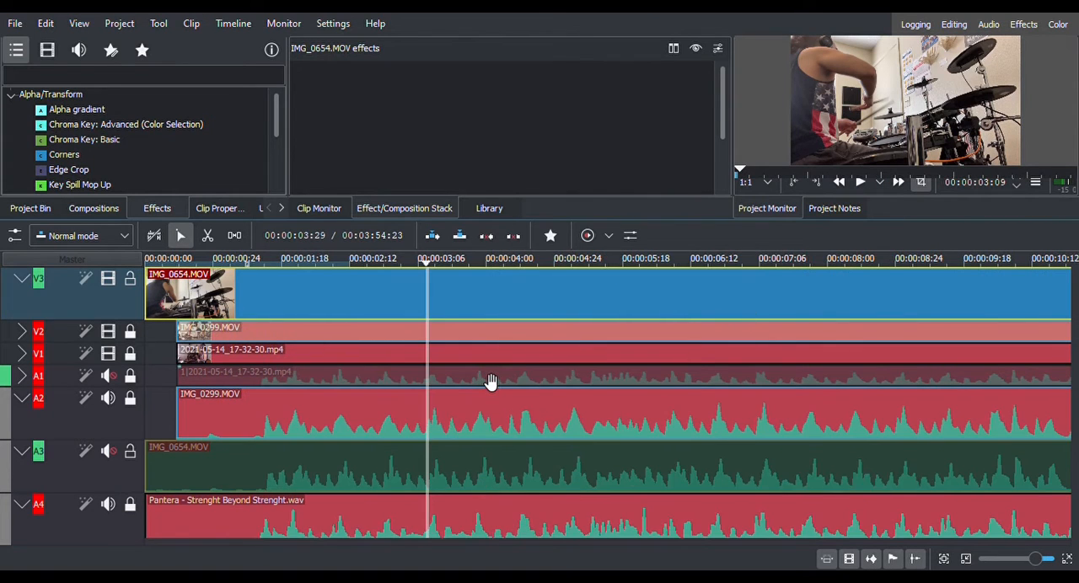
{"action": "scroll", "coordinate": [577, 323], "scroll_direction": "down", "scroll_amount": 2}
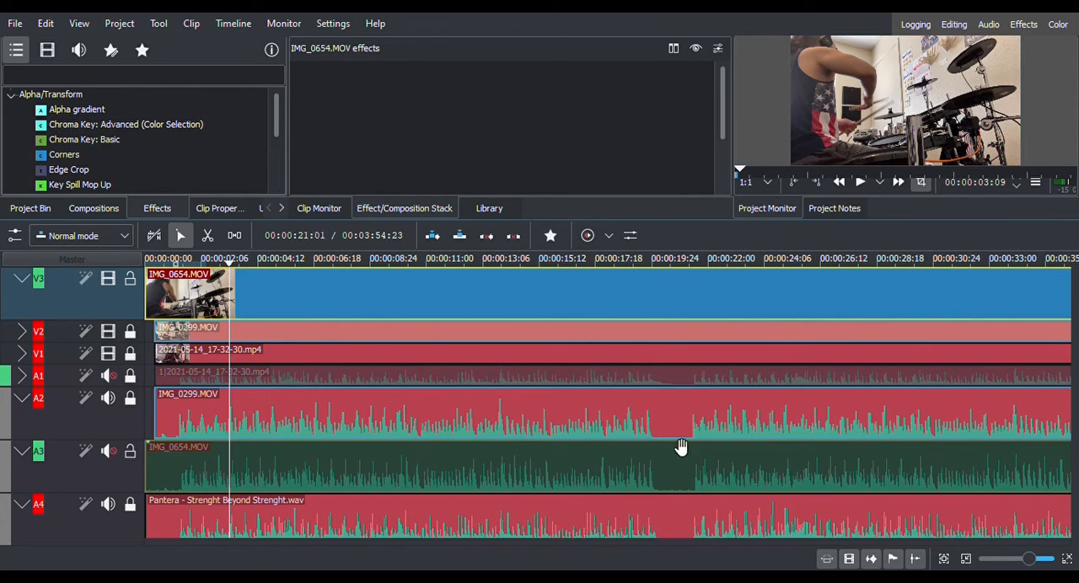
{"action": "left_click", "coordinate": [180, 492]}
{"action": "left_click", "coordinate": [195, 291]}
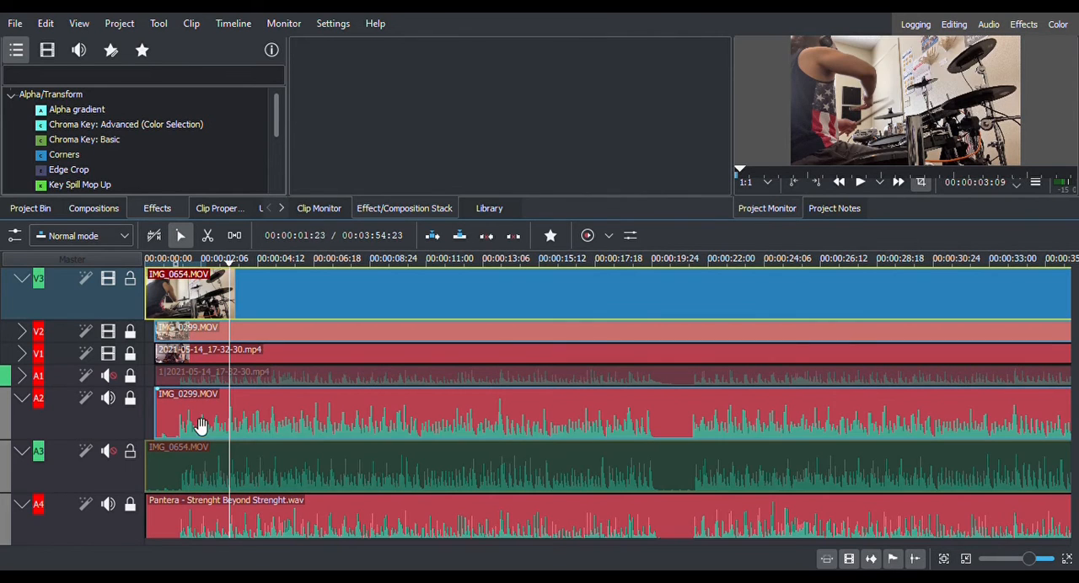
{"action": "left_click_drag", "start_coordinate": [156, 295], "coordinate": [664, 281]}
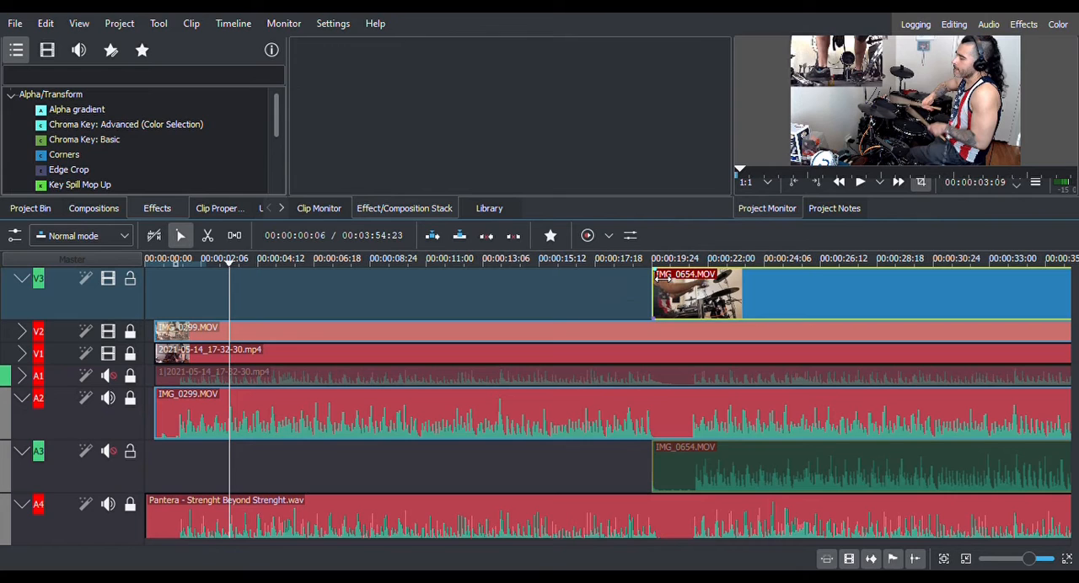
Split IMG_0654.MOV at 00:00:21:13, where the break ends, and trim the second part's start to about 30 seconds.
{"action": "left_click", "coordinate": [700, 385]}
{"action": "left_click", "coordinate": [694, 264]}
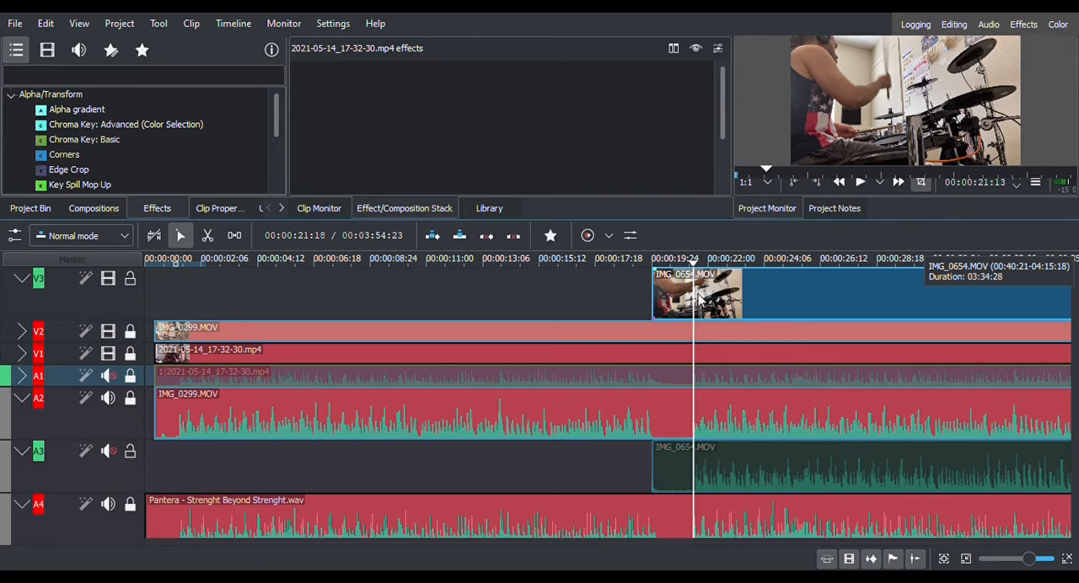
{"action": "left_click", "coordinate": [699, 299]}
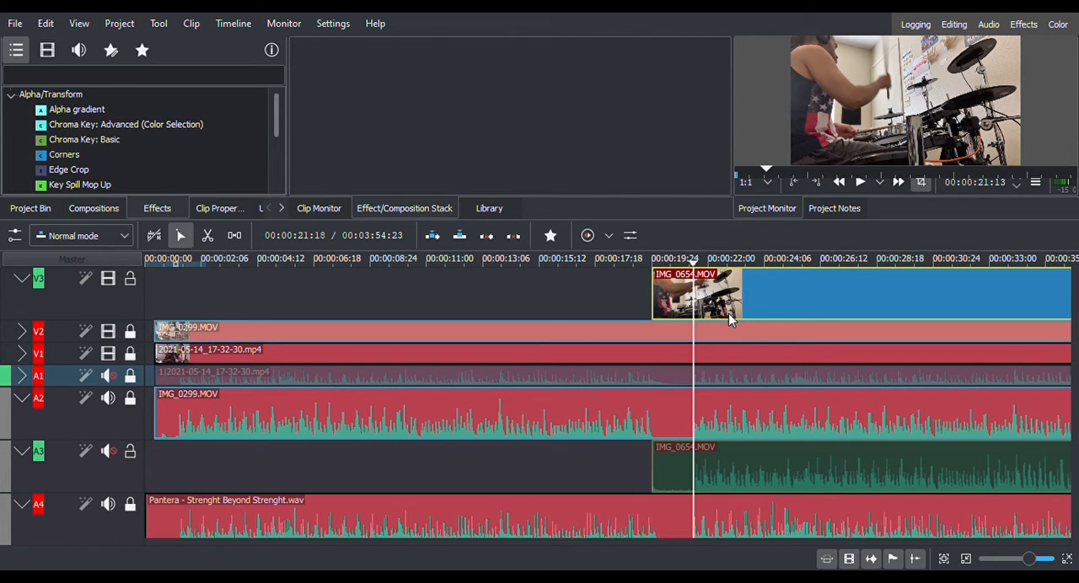
{"action": "key", "text": "shift+r"}
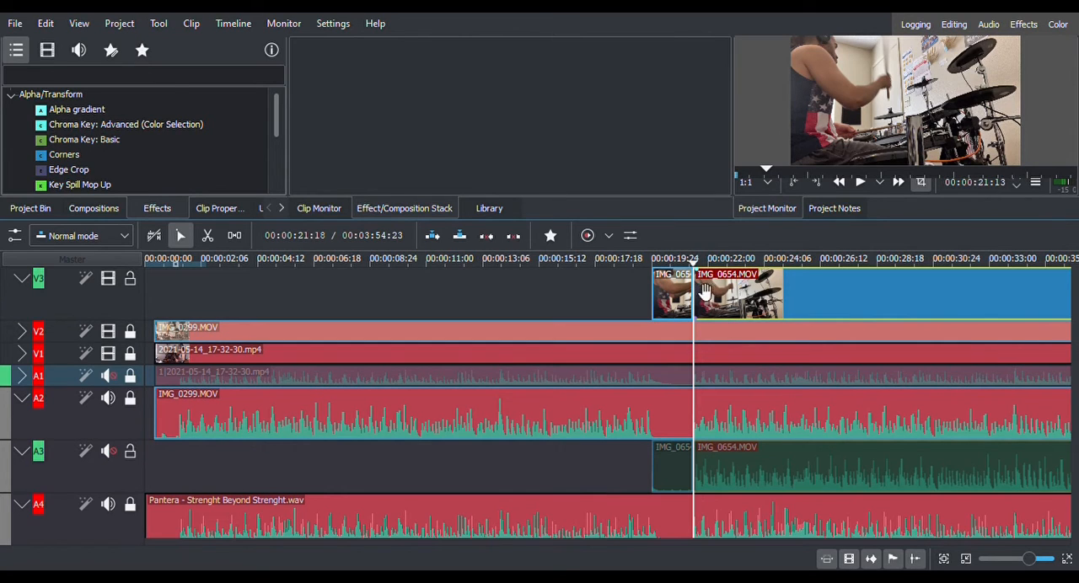
{"action": "left_click_drag", "start_coordinate": [704, 291], "coordinate": [922, 290]}
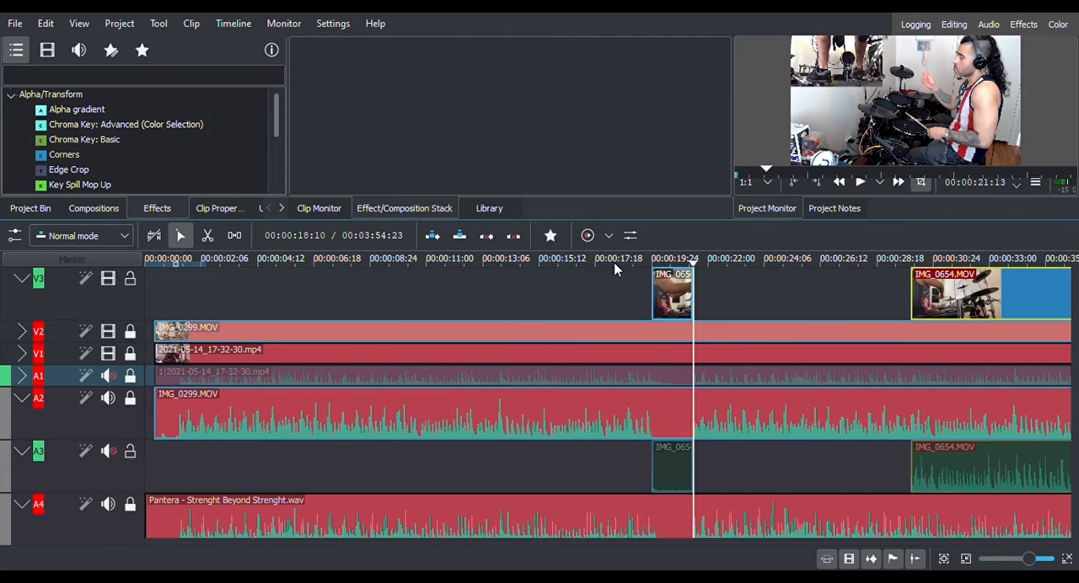
Collapse audio track A2 and expand video track V2.
{"action": "left_click", "coordinate": [23, 398]}
{"action": "left_click", "coordinate": [23, 399]}
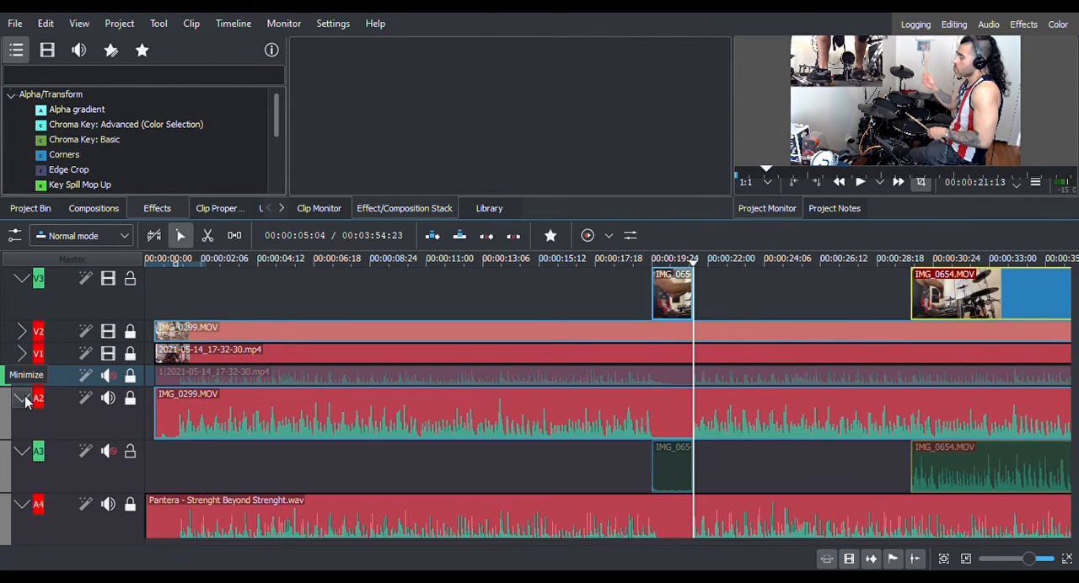
{"action": "left_click", "coordinate": [23, 399]}
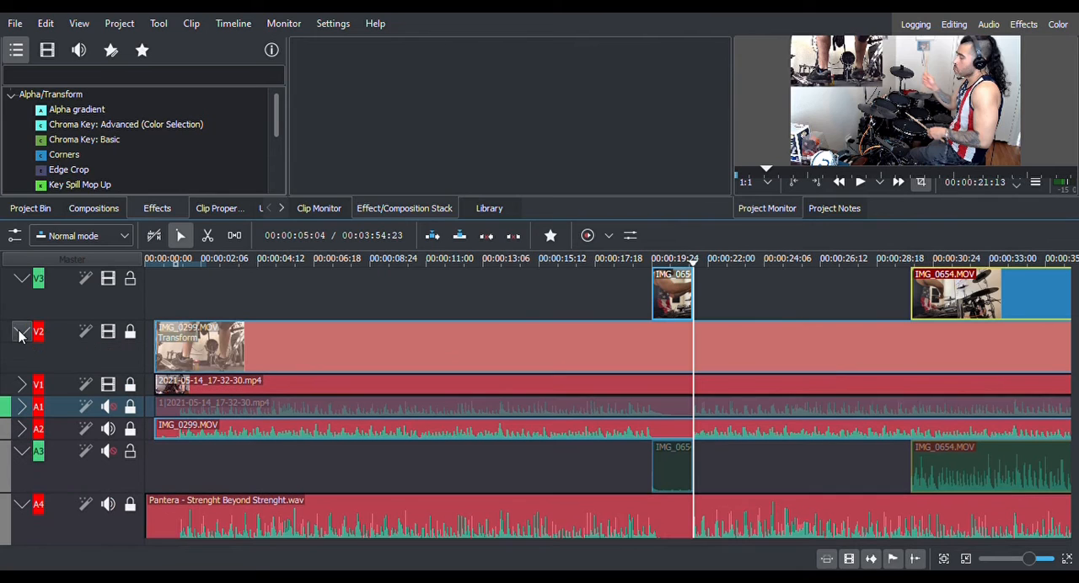
{"action": "left_click", "coordinate": [21, 332]}
Play the section from about 17 to 22 seconds repeatedly to review the cuts to and from the short IMG_0654.MOV piece.
{"action": "left_click", "coordinate": [605, 261]}
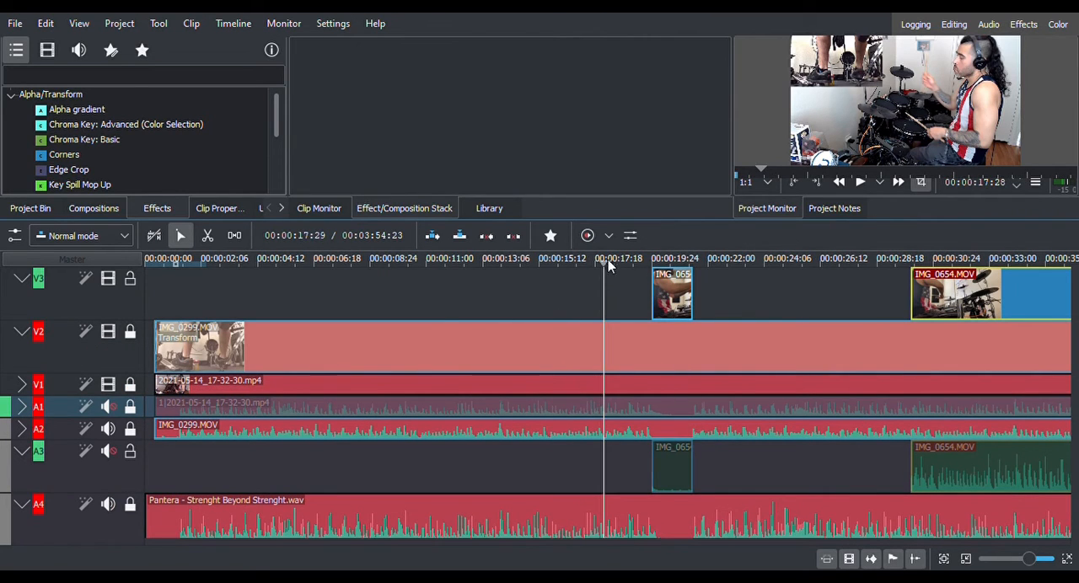
{"action": "left_click", "coordinate": [859, 183]}
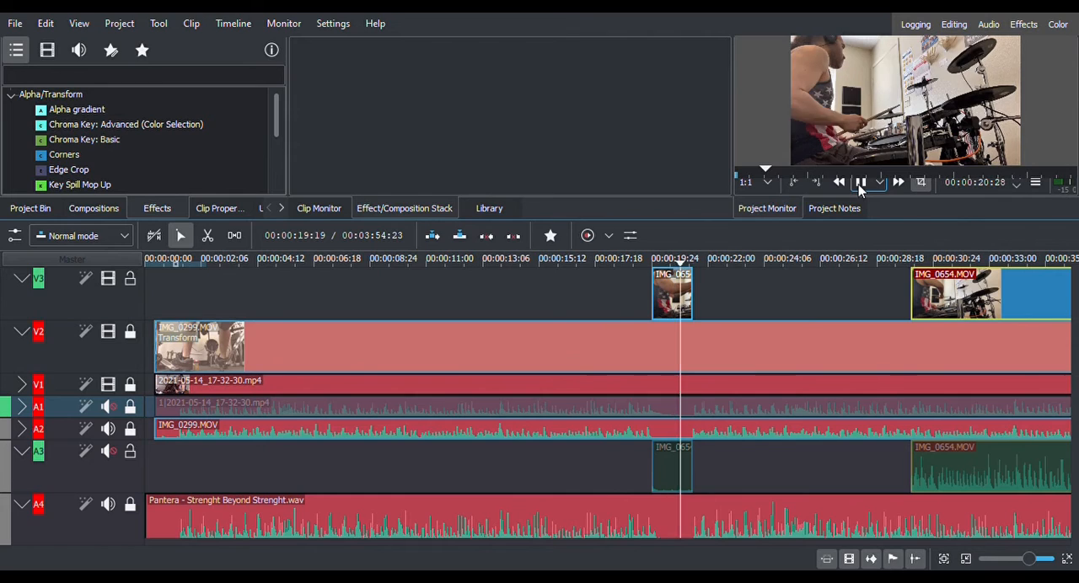
{"action": "left_click", "coordinate": [860, 183]}
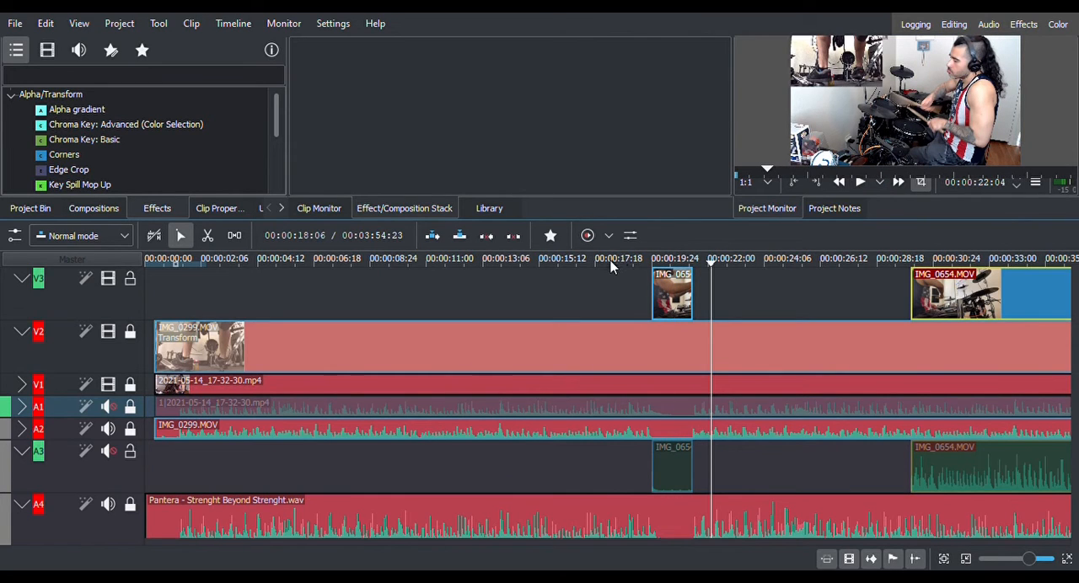
{"action": "left_click", "coordinate": [587, 258]}
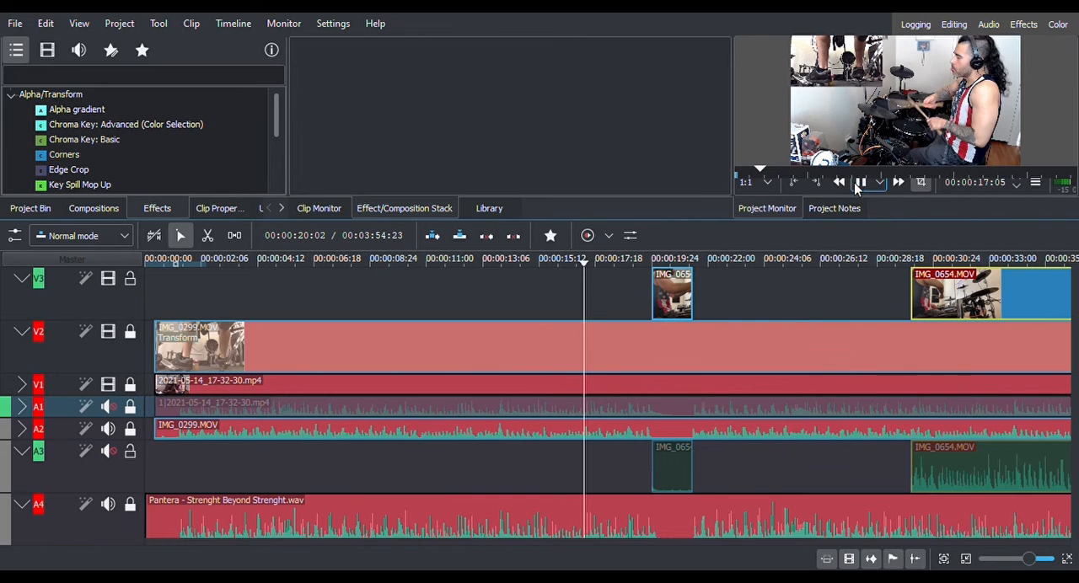
{"action": "left_click", "coordinate": [860, 183]}
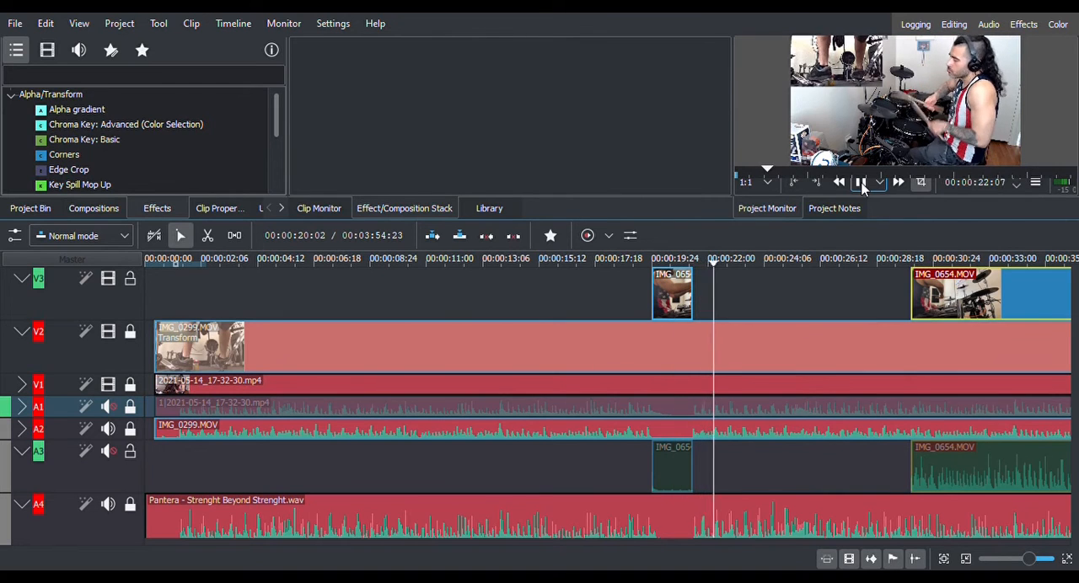
{"action": "left_click", "coordinate": [860, 182]}
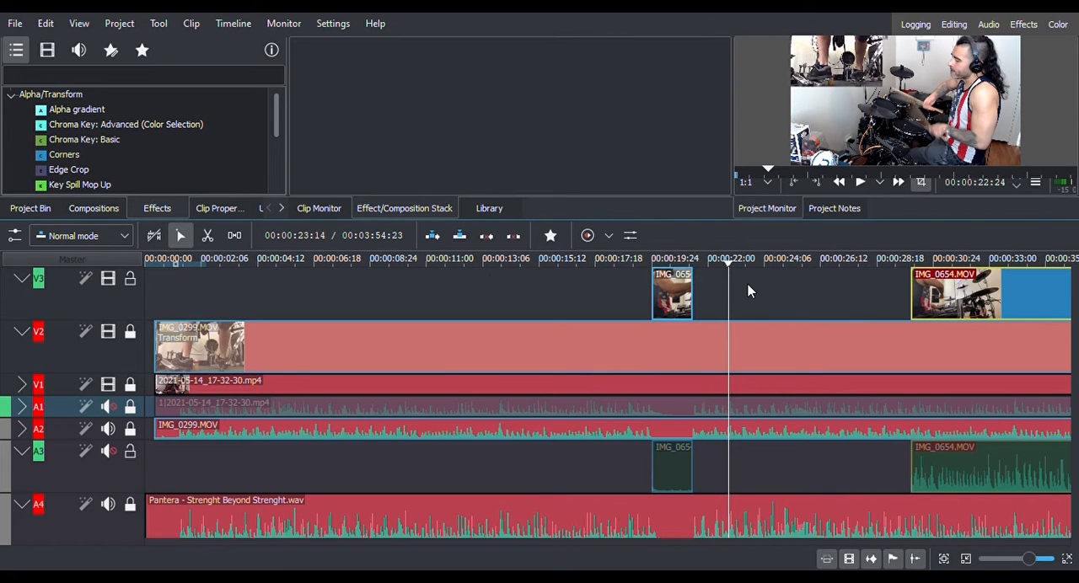
{"action": "left_click", "coordinate": [595, 266]}
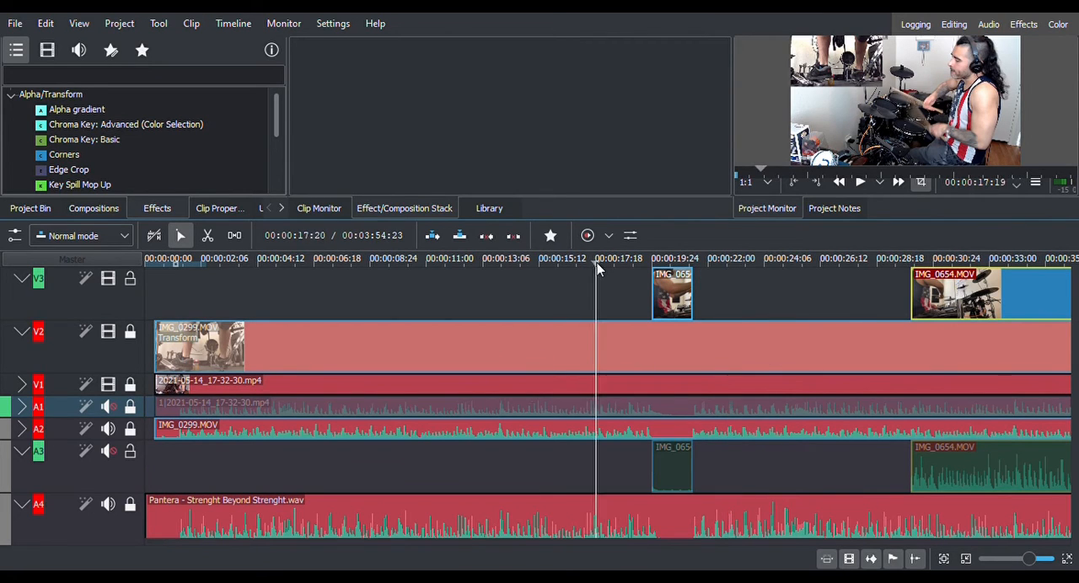
{"action": "left_click", "coordinate": [861, 183]}
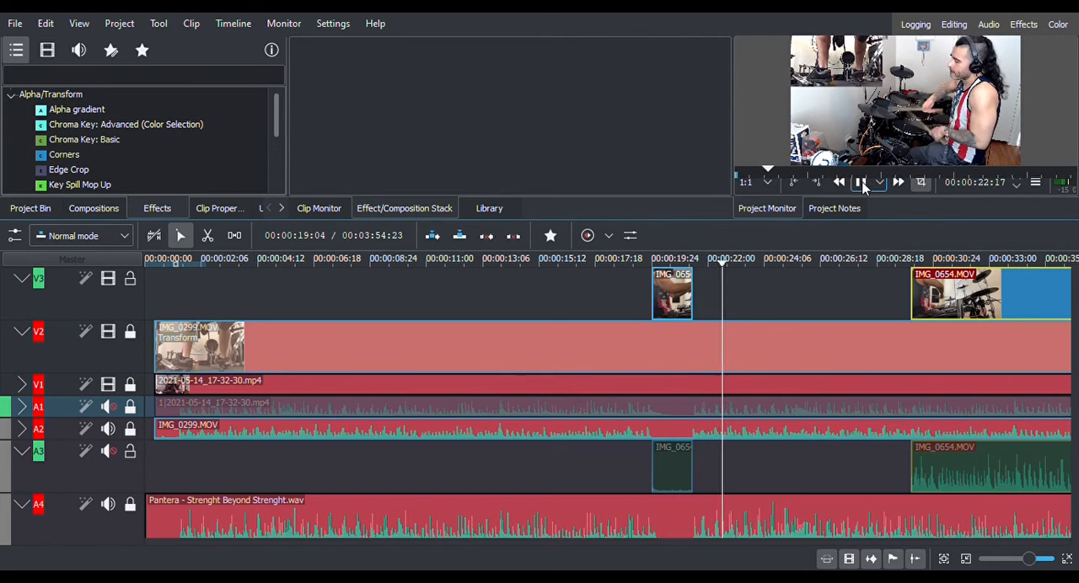
{"action": "left_click", "coordinate": [860, 183]}
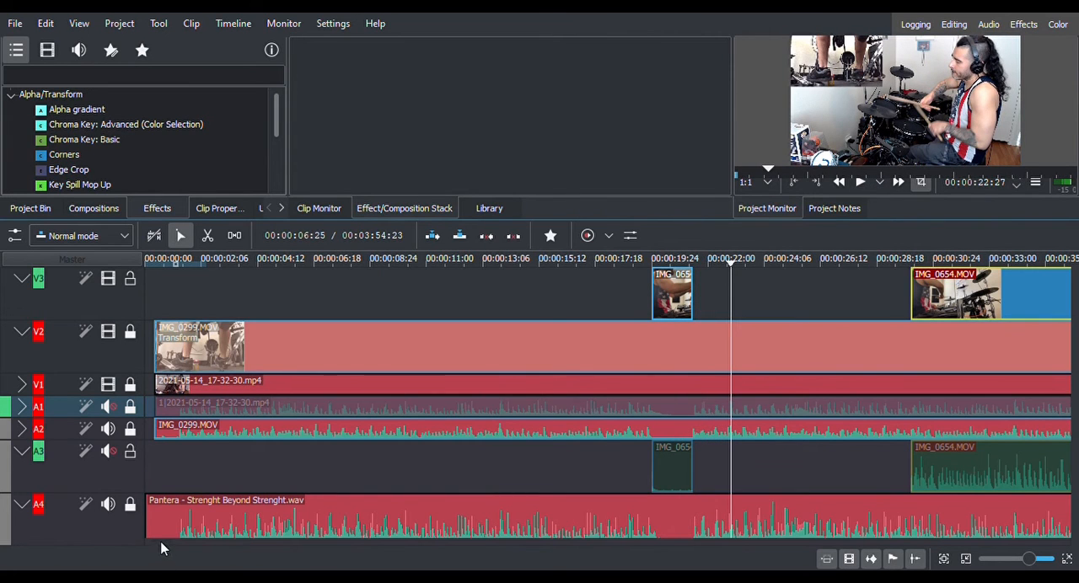
Examine the rest of the timeline up to the end of all clips and return to its start.
{"action": "scroll", "coordinate": [165, 549], "scroll_direction": "right", "scroll_amount": 5}
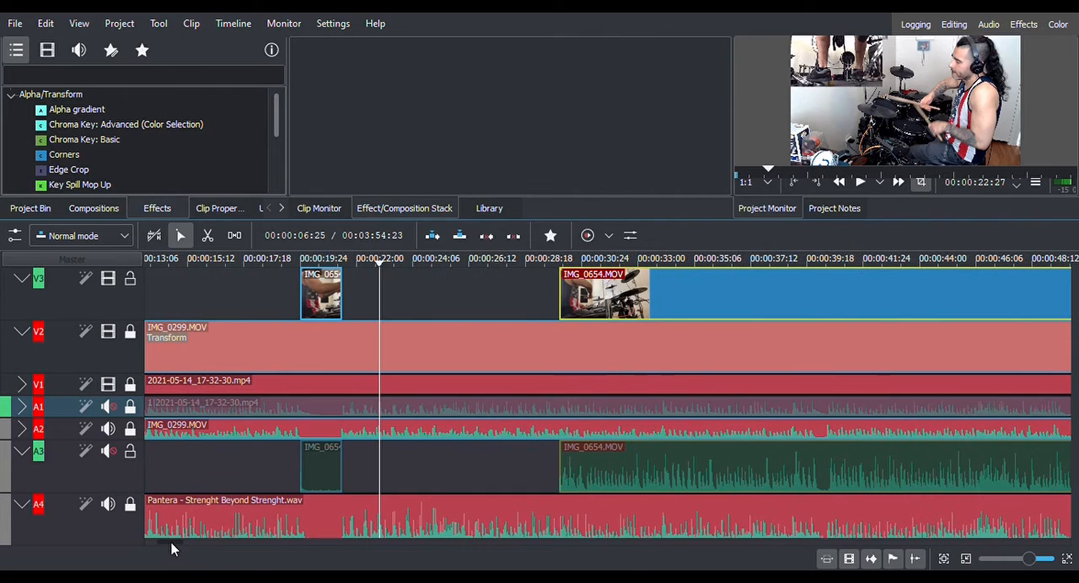
{"action": "scroll", "coordinate": [173, 549], "scroll_direction": "right", "scroll_amount": 2}
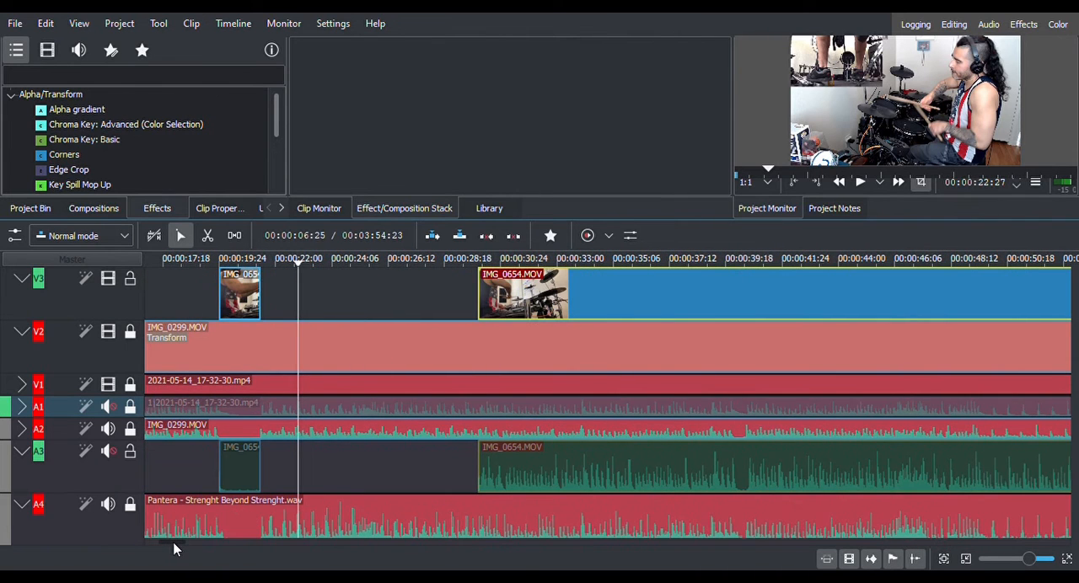
{"action": "scroll", "coordinate": [172, 549], "scroll_direction": "right", "scroll_amount": 15}
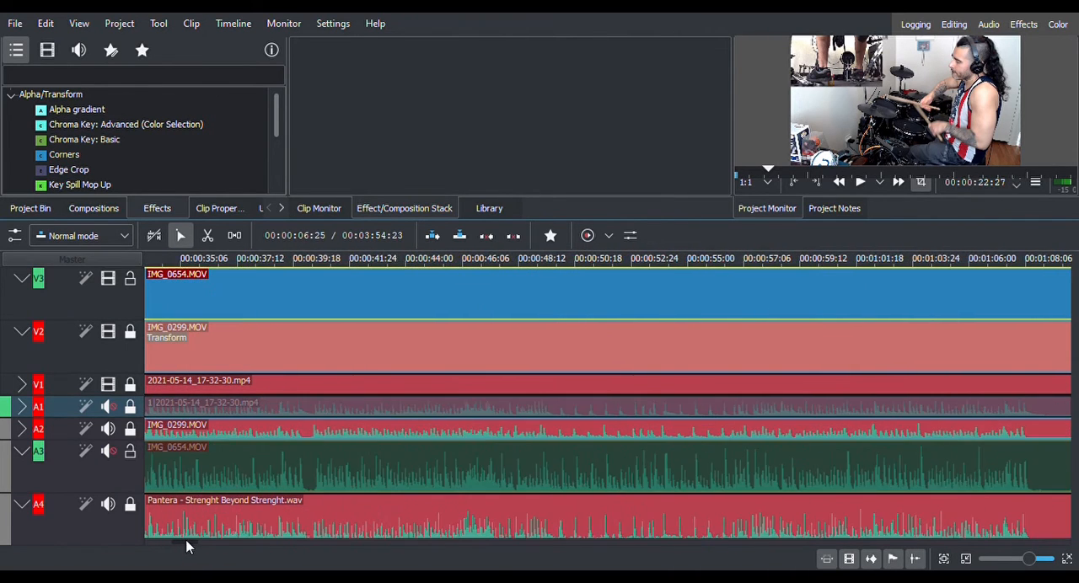
{"action": "scroll", "coordinate": [205, 547], "scroll_direction": "right", "scroll_amount": 20}
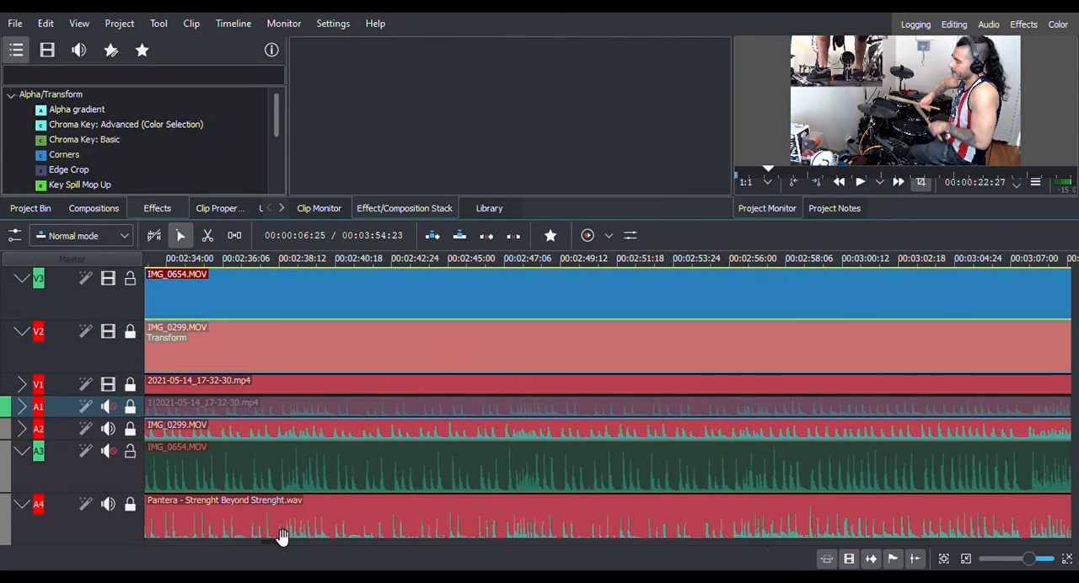
{"action": "scroll", "coordinate": [342, 394], "scroll_direction": "down", "scroll_amount": 2}
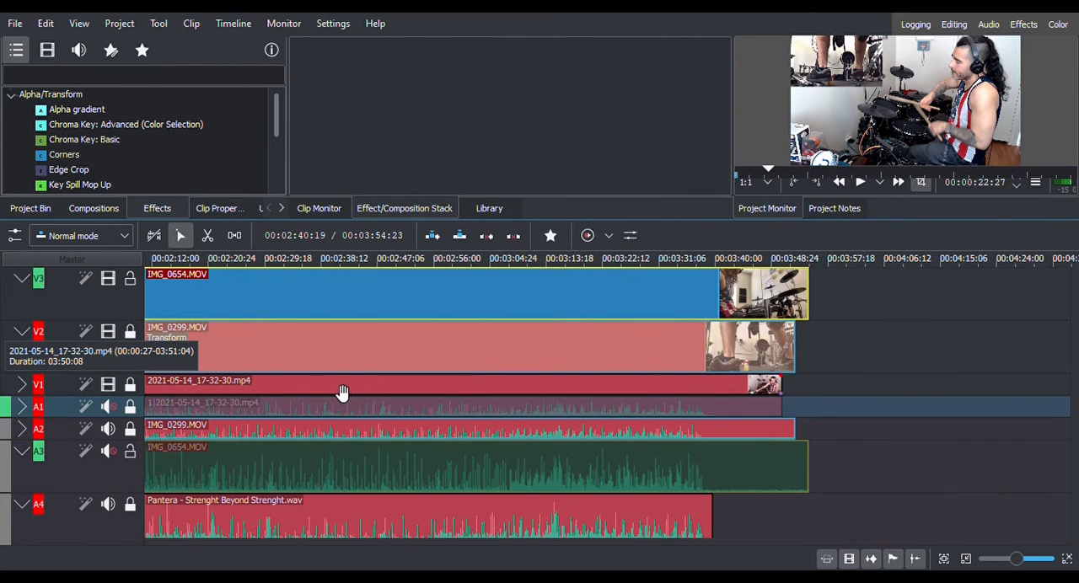
{"action": "scroll", "coordinate": [276, 542], "scroll_direction": "left", "scroll_amount": 20}
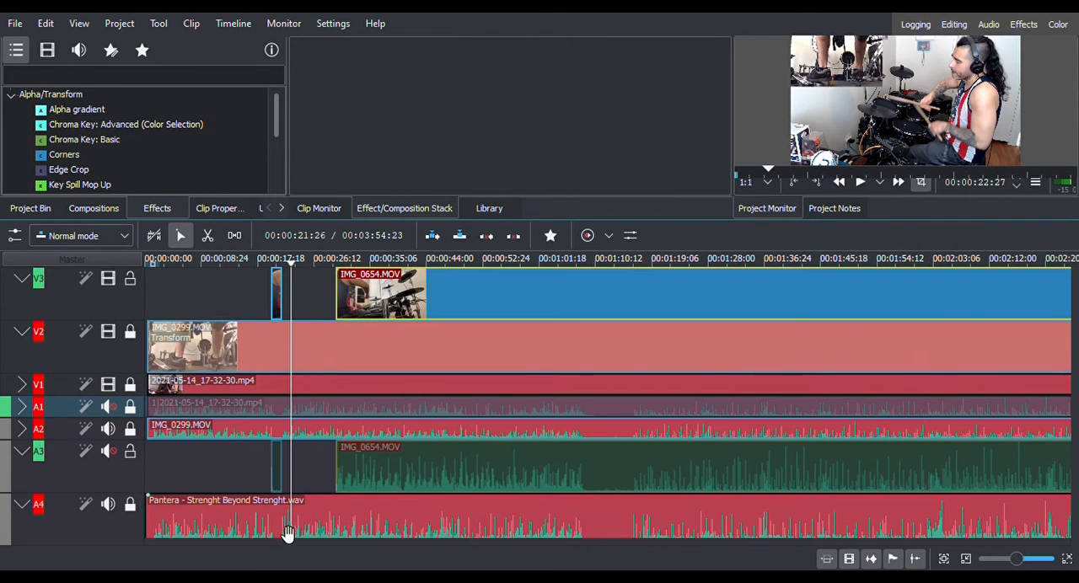
Expand video track V1 and unlock it.
{"action": "left_click_drag", "start_coordinate": [215, 540], "coordinate": [193, 548]}
{"action": "left_click", "coordinate": [21, 384]}
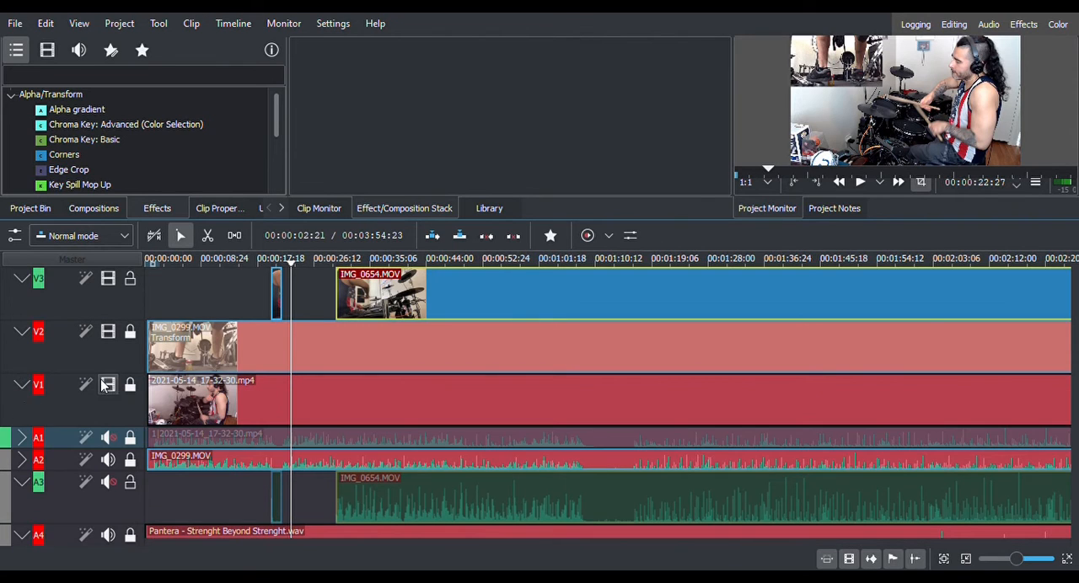
{"action": "left_click", "coordinate": [131, 392]}
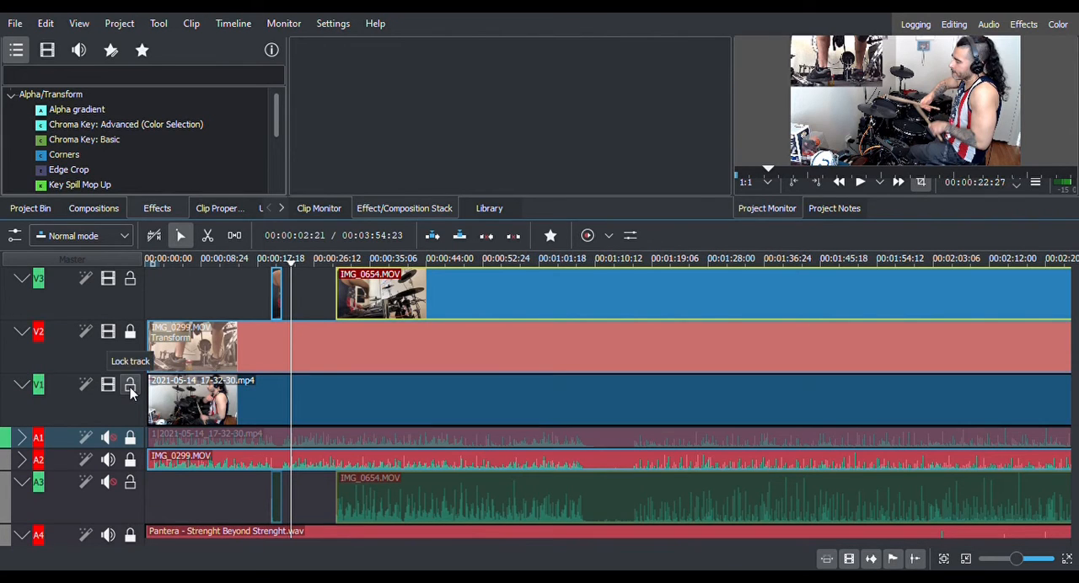
Browse the effects available under Image adjustment, Colour and Audio correction.
{"action": "left_click", "coordinate": [139, 95]}
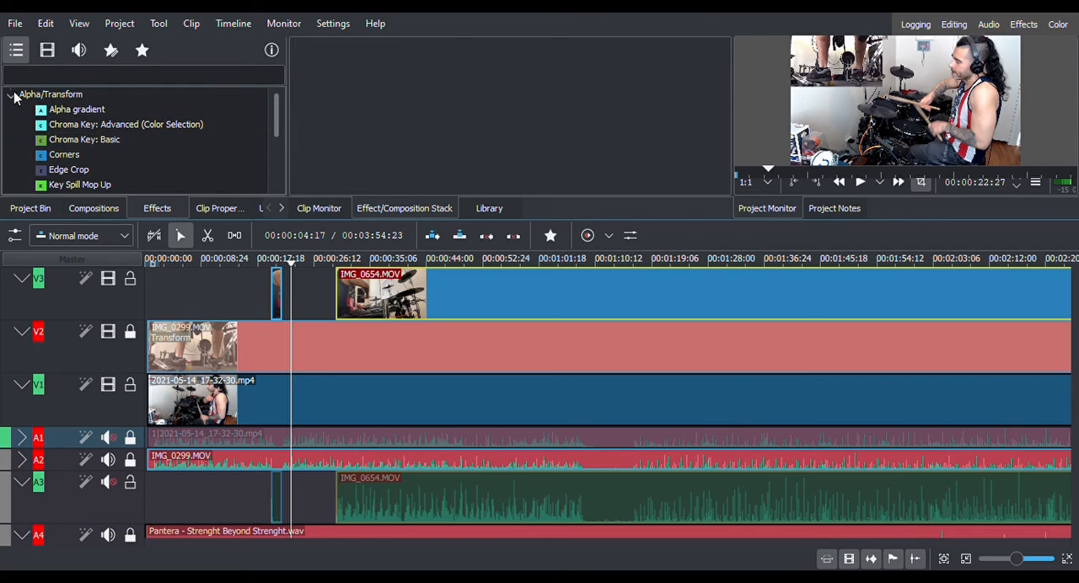
{"action": "left_click", "coordinate": [12, 96]}
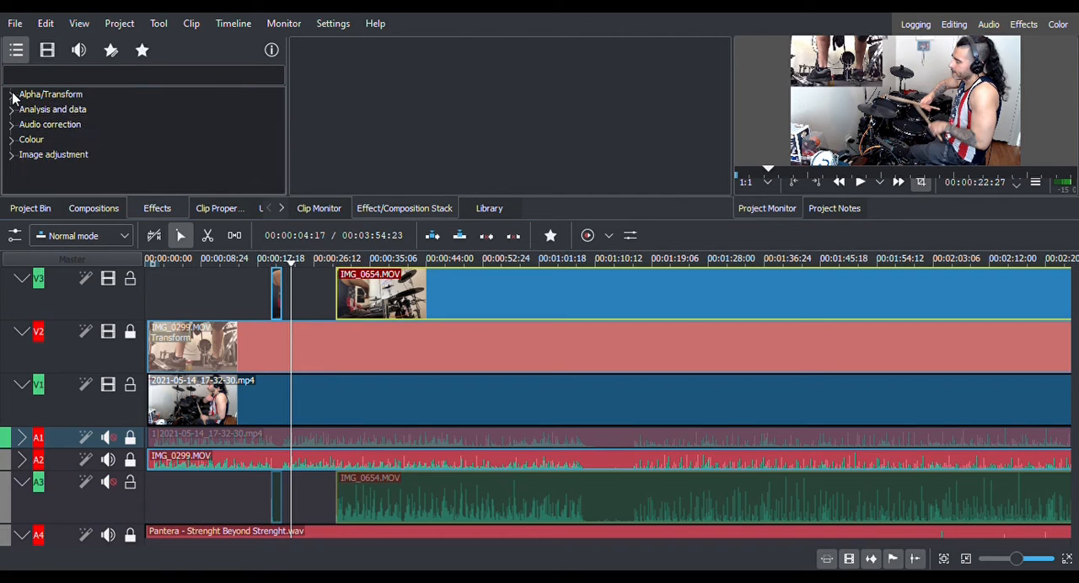
{"action": "left_click", "coordinate": [68, 81]}
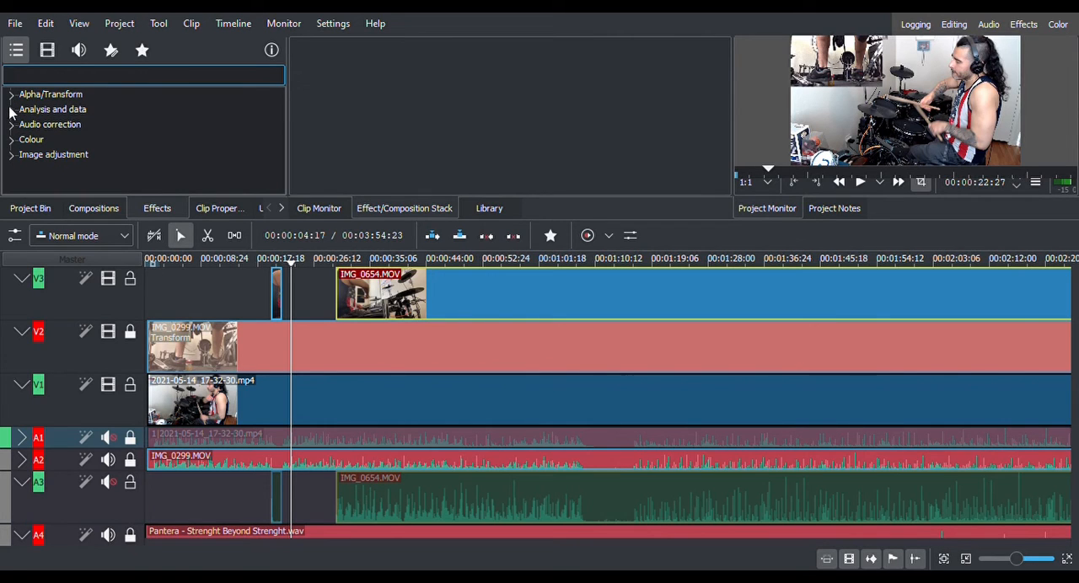
{"action": "left_click", "coordinate": [11, 155]}
{"action": "scroll", "coordinate": [105, 158], "scroll_direction": "down", "scroll_amount": 8}
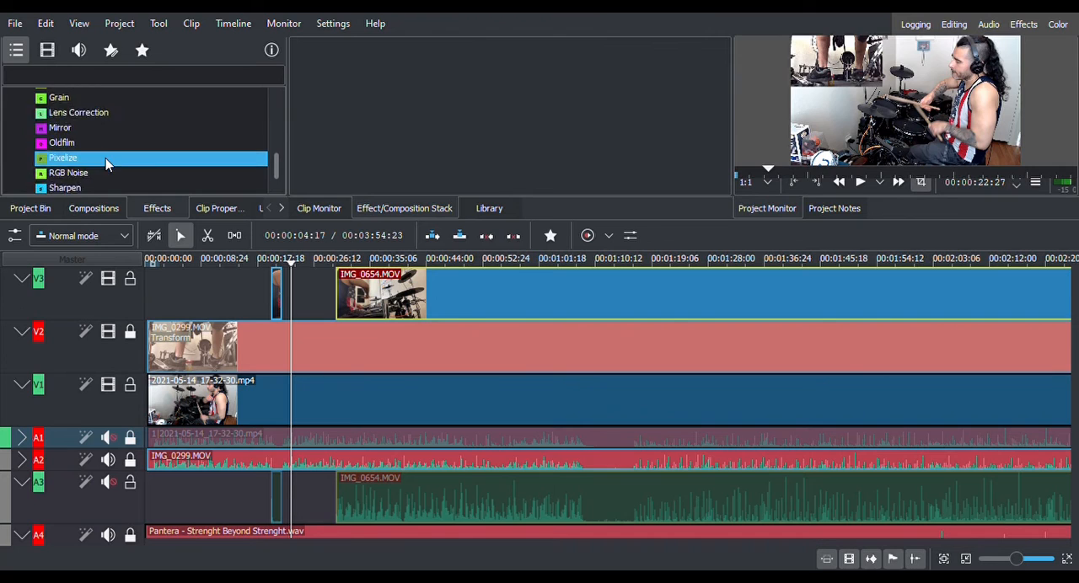
{"action": "scroll", "coordinate": [106, 158], "scroll_direction": "up", "scroll_amount": 8}
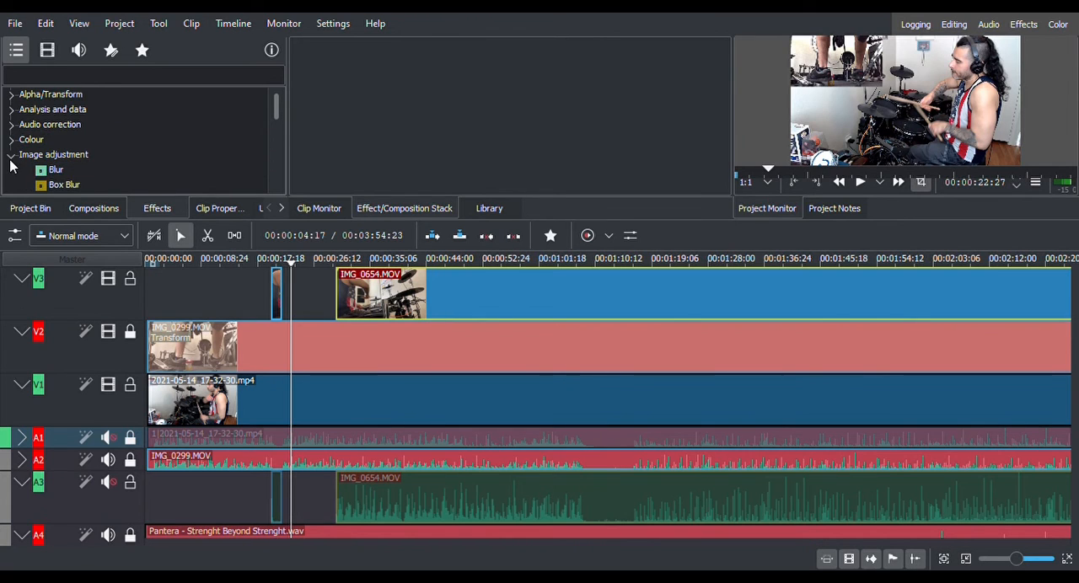
{"action": "left_click", "coordinate": [11, 155]}
{"action": "left_click", "coordinate": [12, 140]}
{"action": "scroll", "coordinate": [106, 148], "scroll_direction": "down", "scroll_amount": 6}
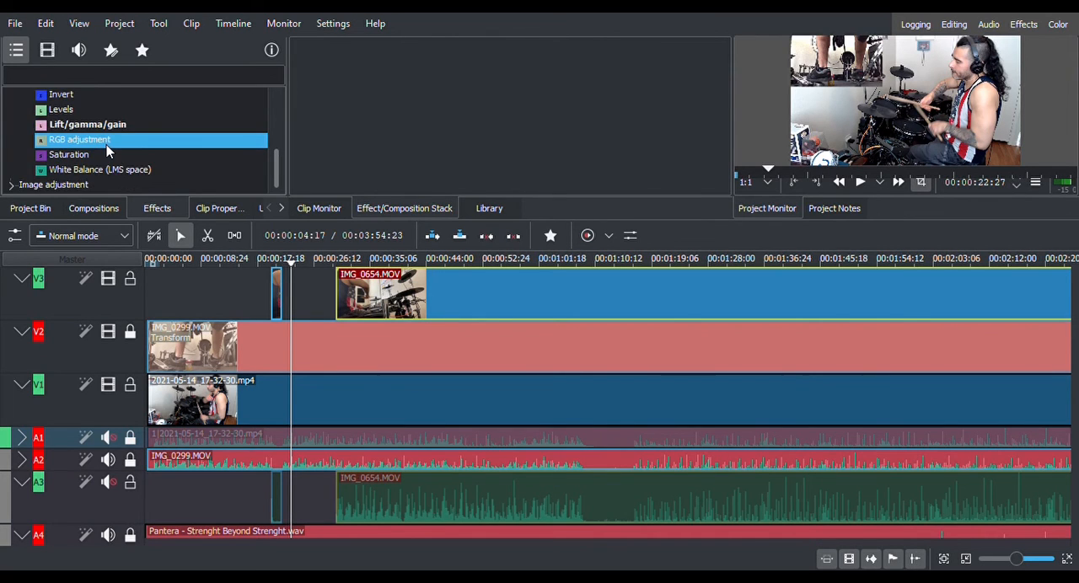
{"action": "scroll", "coordinate": [106, 148], "scroll_direction": "up", "scroll_amount": 6}
{"action": "left_click", "coordinate": [12, 140]}
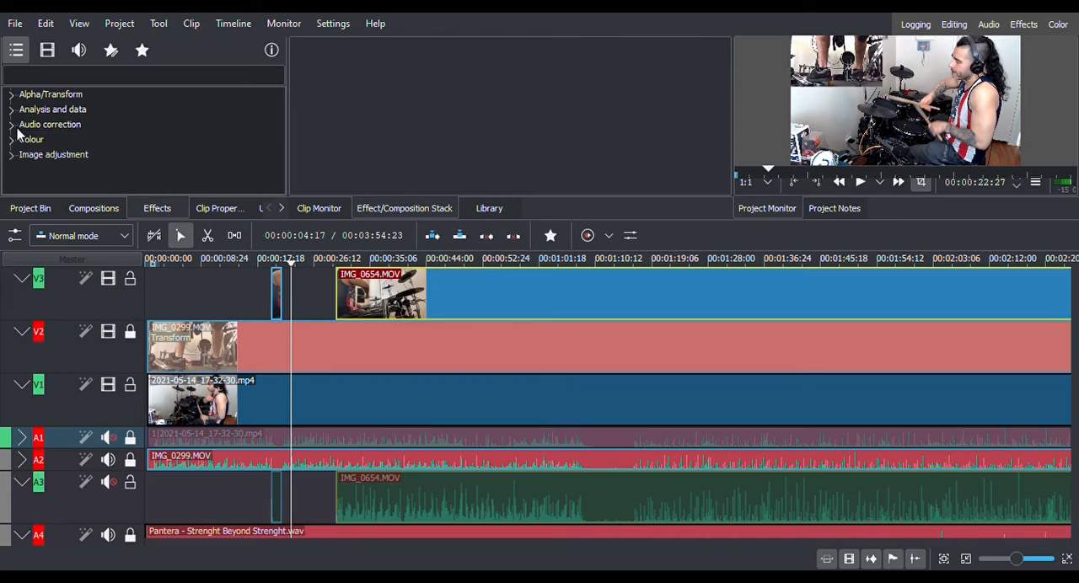
{"action": "left_click", "coordinate": [13, 125]}
{"action": "left_click", "coordinate": [110, 170]}
{"action": "scroll", "coordinate": [109, 170], "scroll_direction": "down", "scroll_amount": 1}
{"action": "scroll", "coordinate": [109, 170], "scroll_direction": "up", "scroll_amount": 1}
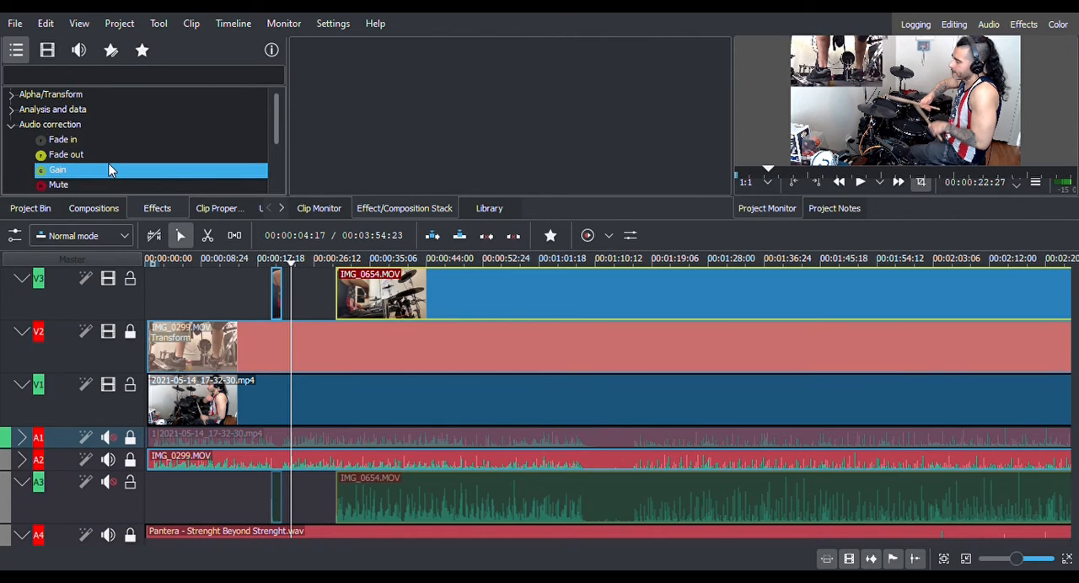
{"action": "left_click", "coordinate": [13, 127]}
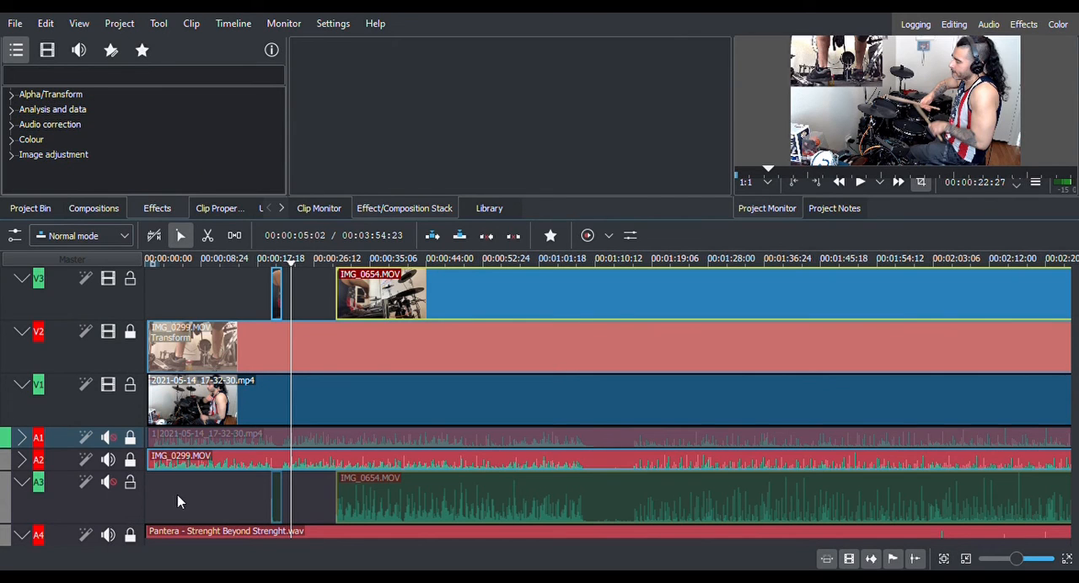
Search the effects for "fade" and apply the Image adjustment Fade in to 2021-05-14_17-32-30.mp4 on V1.
{"action": "left_click", "coordinate": [44, 81]}
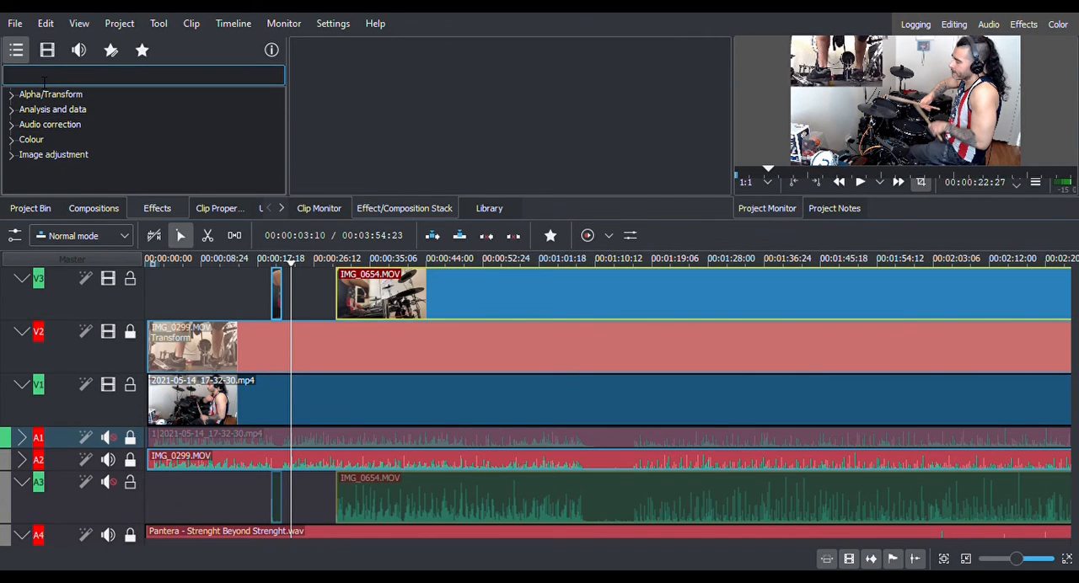
{"action": "type", "text": "fade"}
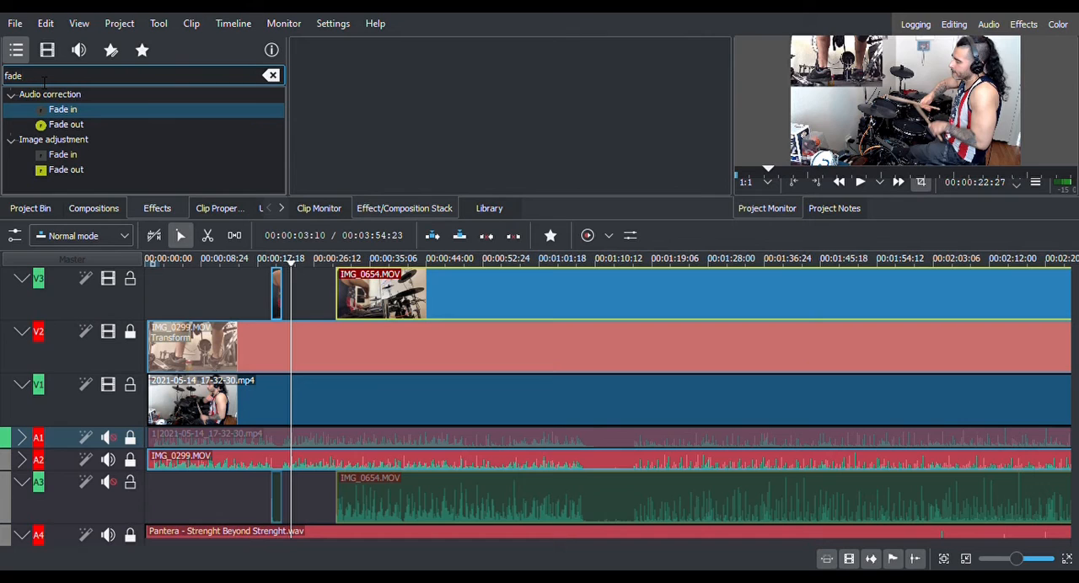
{"action": "left_click", "coordinate": [35, 142]}
{"action": "left_click", "coordinate": [70, 157]}
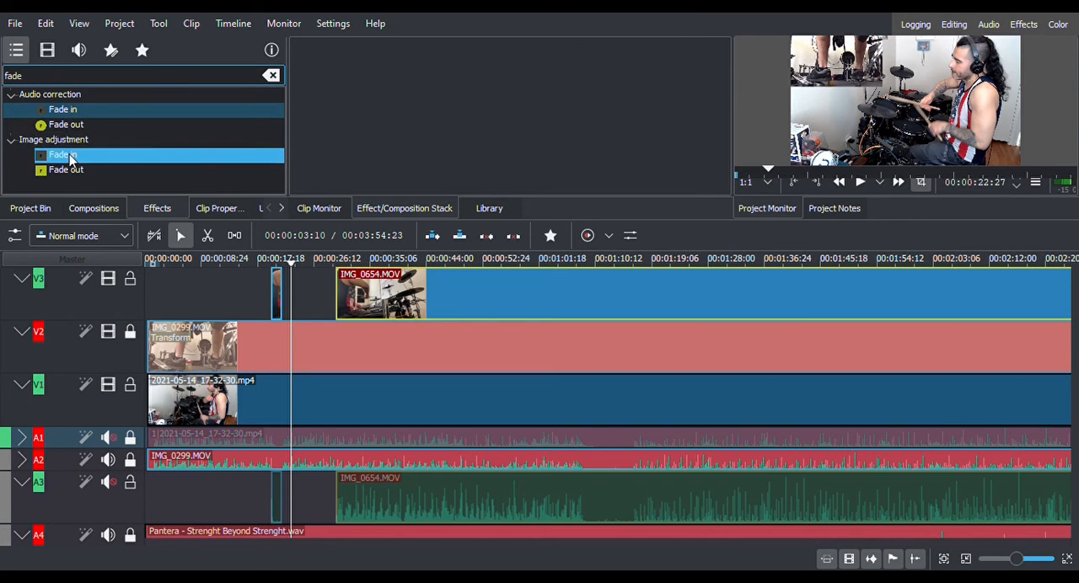
{"action": "left_click_drag", "start_coordinate": [71, 158], "coordinate": [171, 384]}
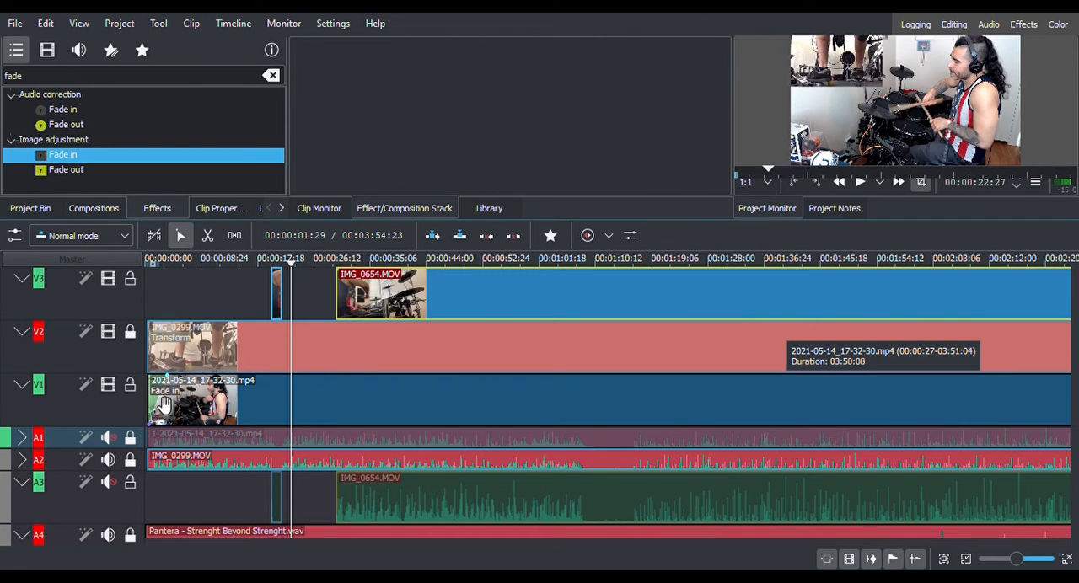
Shorten the fade-in at the start of the V1 clip and add a short fade-out at its end.
{"action": "left_click_drag", "start_coordinate": [157, 544], "coordinate": [128, 536]}
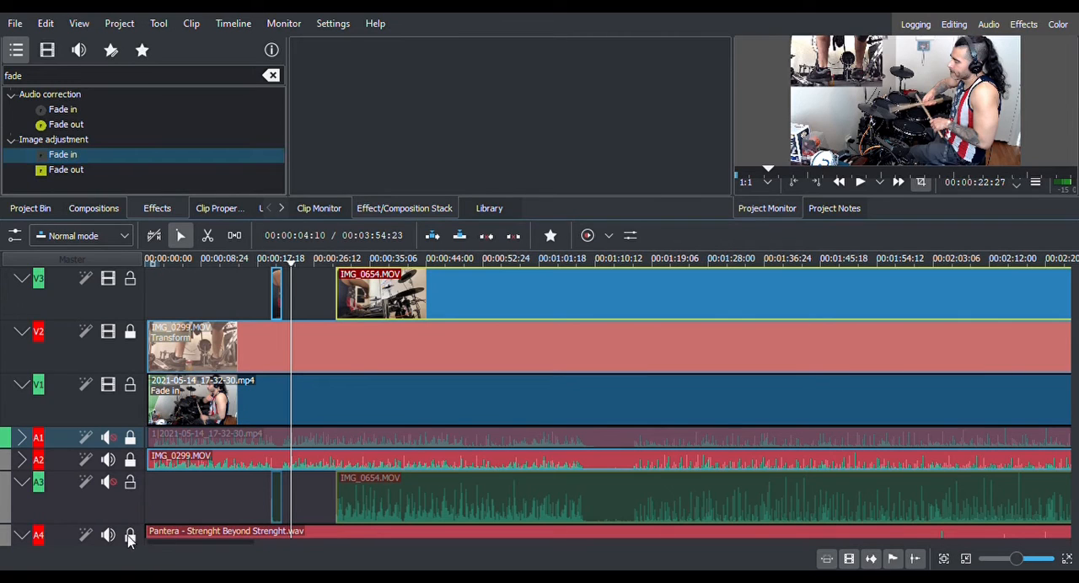
{"action": "left_click_drag", "start_coordinate": [172, 386], "coordinate": [158, 383]}
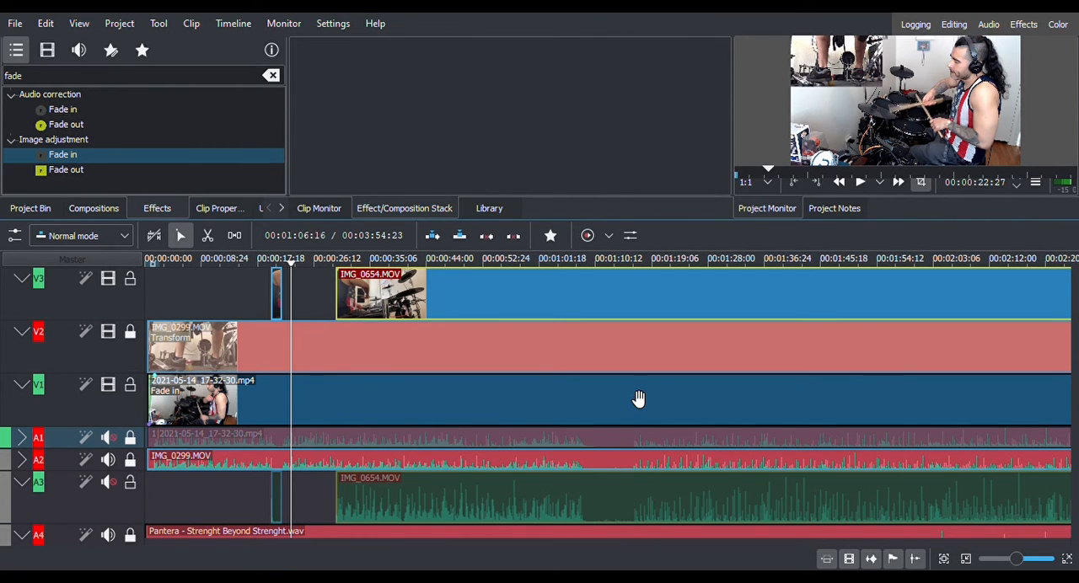
{"action": "scroll", "coordinate": [639, 396], "scroll_direction": "down", "scroll_amount": 4}
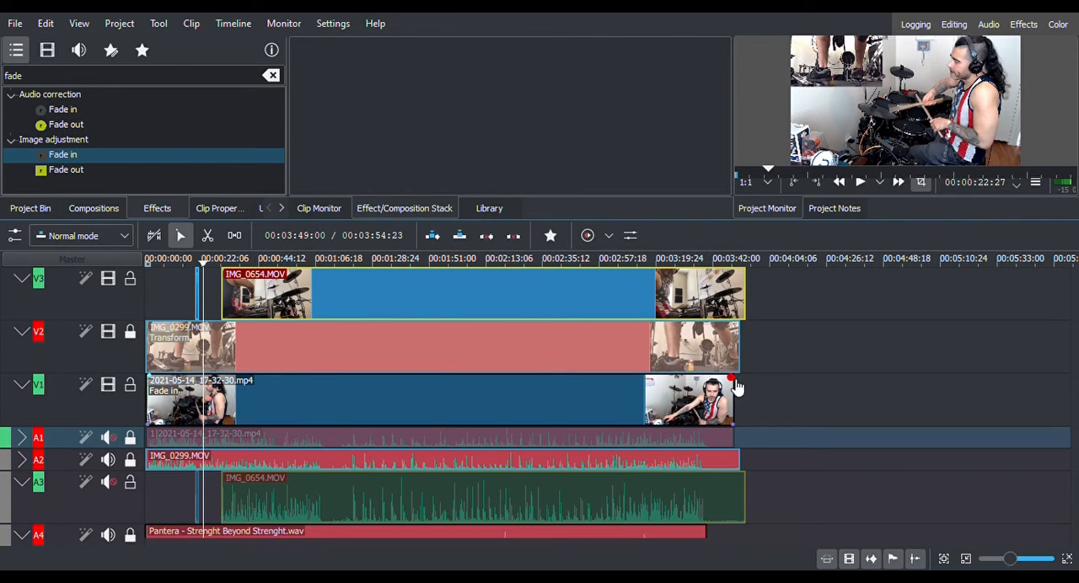
{"action": "left_click_drag", "start_coordinate": [736, 386], "coordinate": [732, 385]}
Play the first few seconds of the project to review the fade-in.
{"action": "key", "text": "Home"}
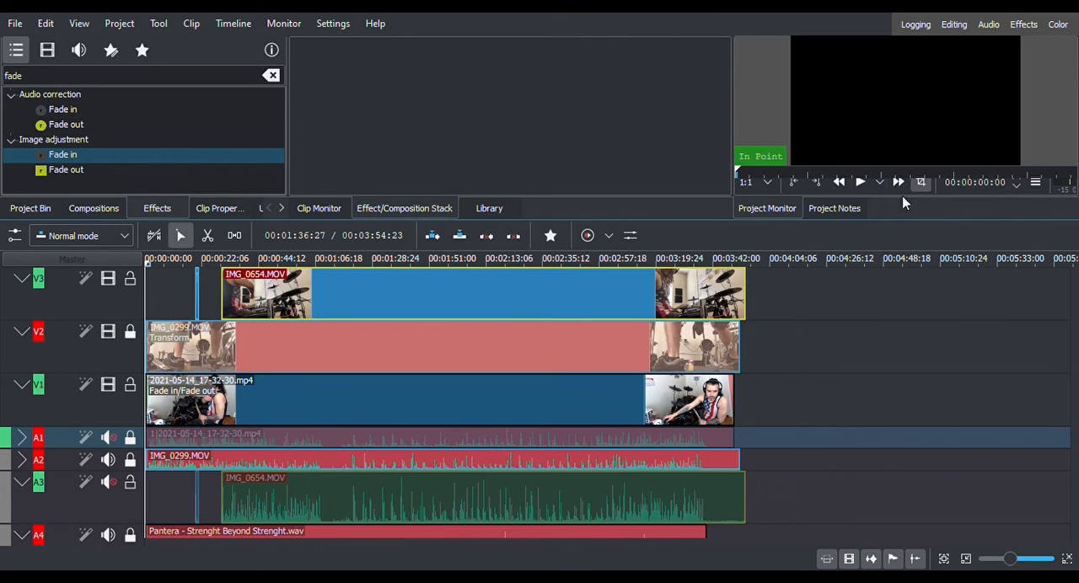
{"action": "left_click", "coordinate": [861, 182]}
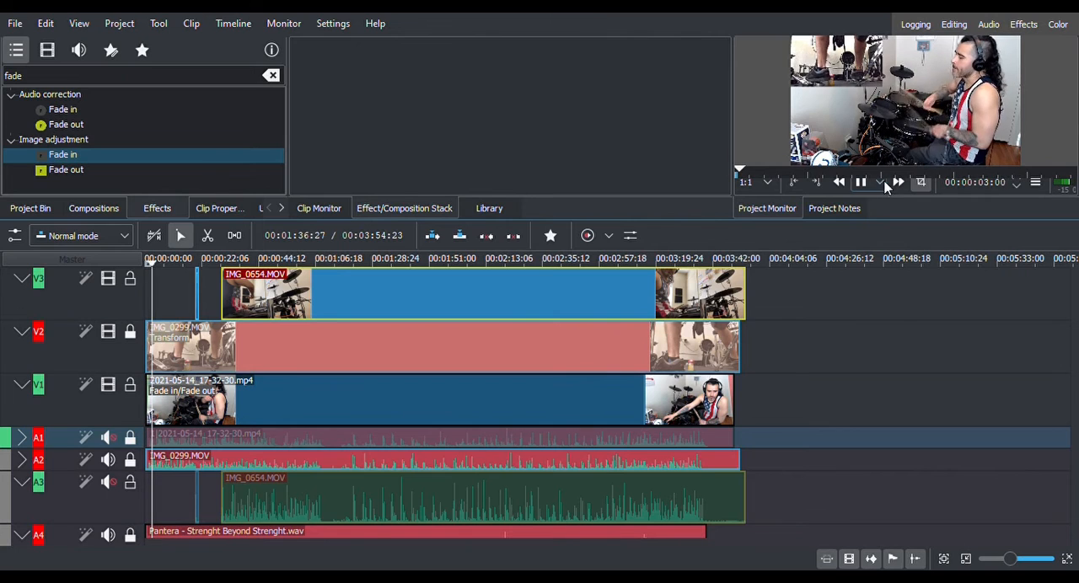
{"action": "left_click", "coordinate": [861, 183]}
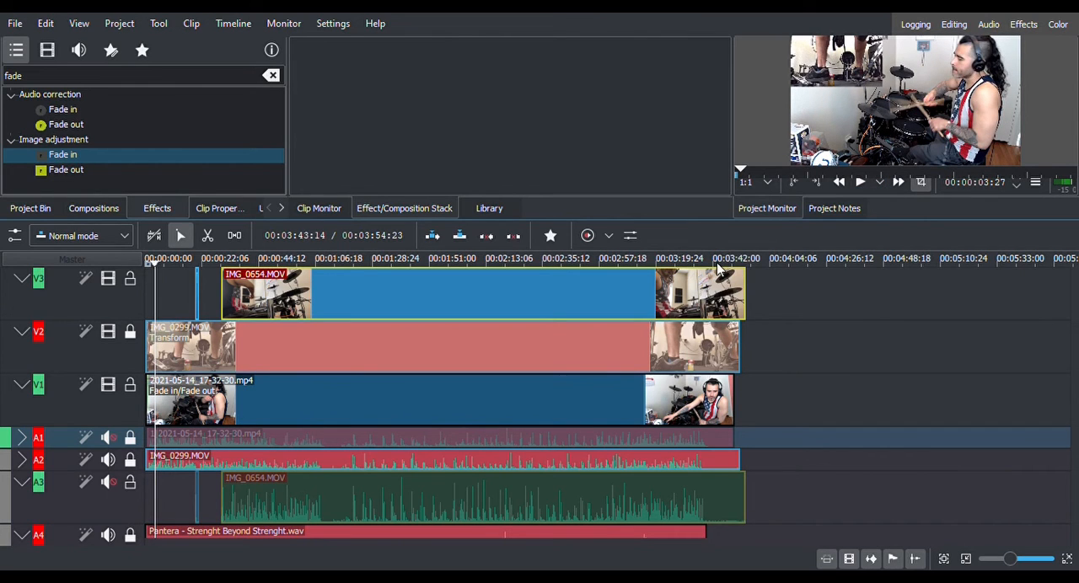
Trim the end of IMG_0654.MOV on V3 back to the song's end and play the V1 clip's fade-out.
{"action": "left_click", "coordinate": [717, 263]}
{"action": "left_click", "coordinate": [859, 188]}
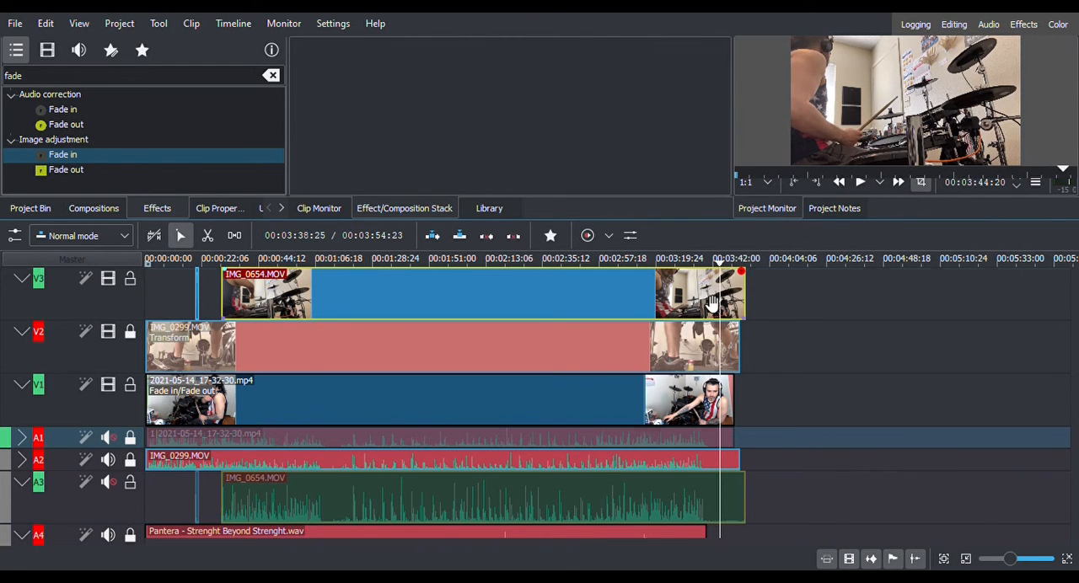
{"action": "left_click", "coordinate": [727, 289]}
{"action": "left_click_drag", "start_coordinate": [751, 292], "coordinate": [707, 291]}
{"action": "left_click", "coordinate": [861, 183]}
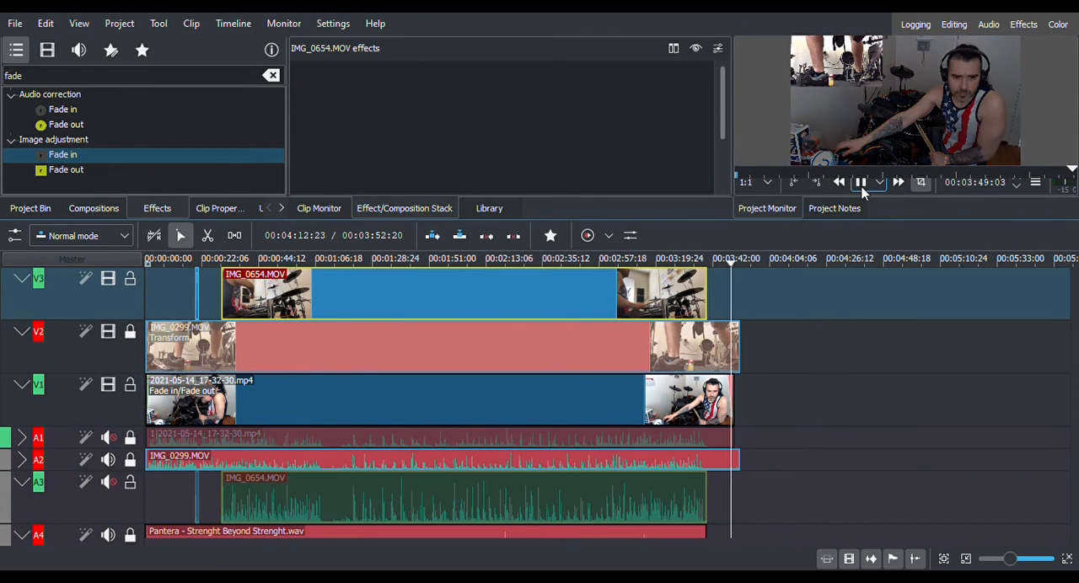
{"action": "left_click", "coordinate": [862, 188]}
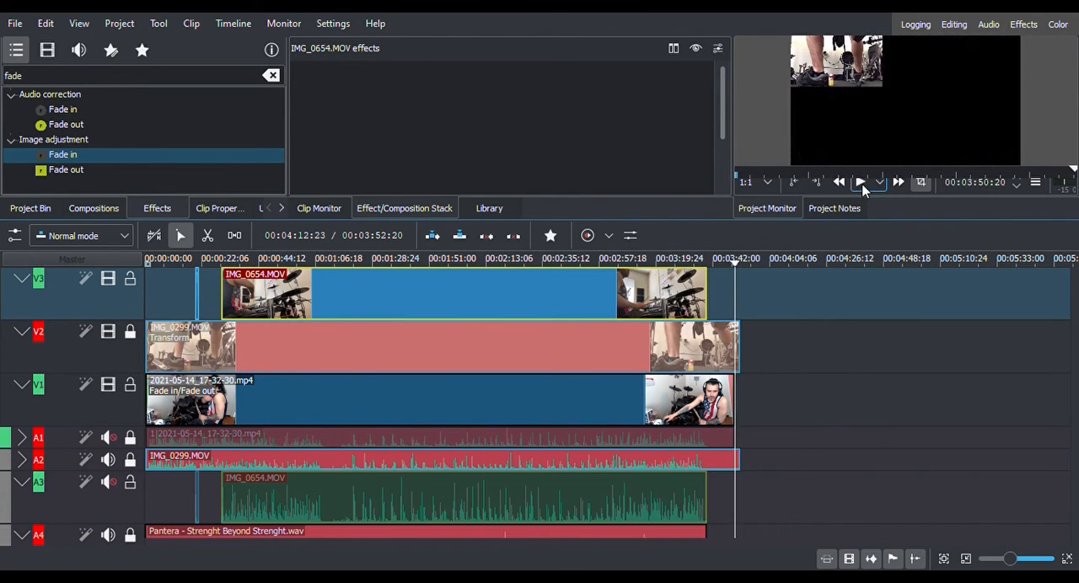
Collapse the Audio correction and Image adjustment effect categories and clear the effects search.
{"action": "left_click", "coordinate": [12, 141]}
{"action": "left_click", "coordinate": [12, 96]}
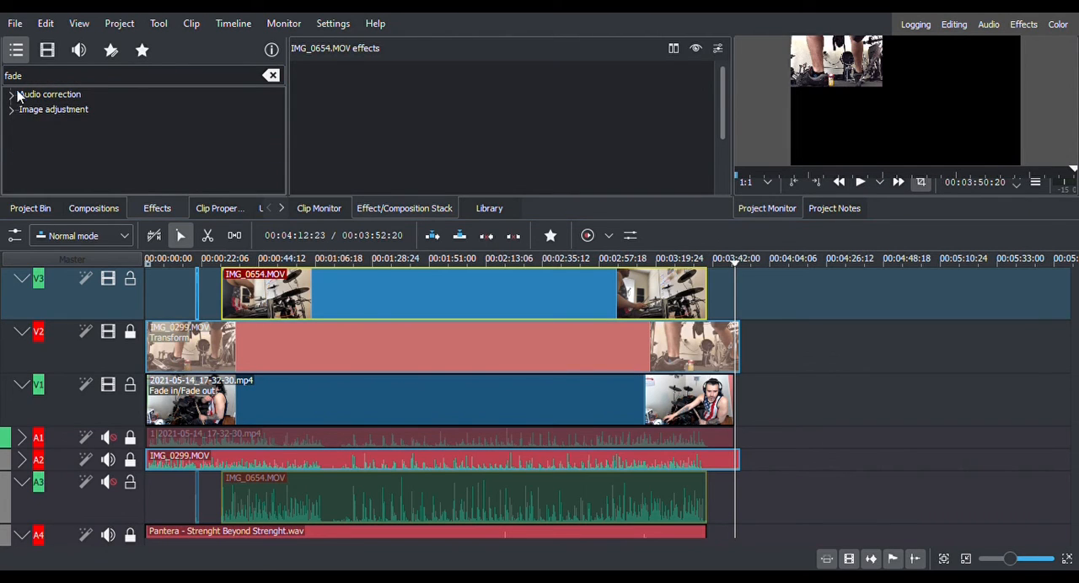
{"action": "left_click", "coordinate": [272, 75]}
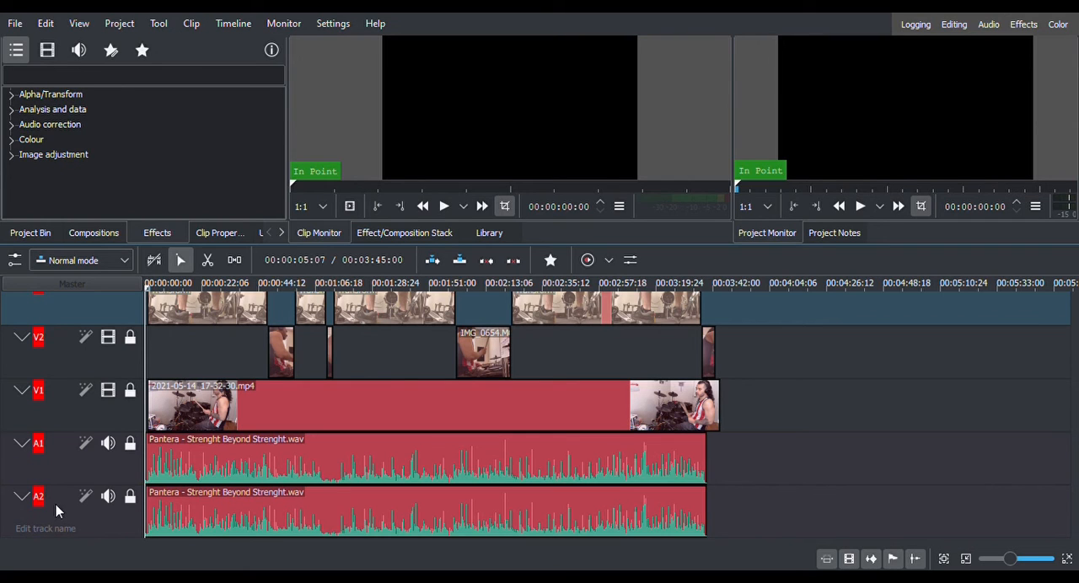
Unlock and relock audio track A1, and unlock audio track A2 holding the other copy of the song.
{"action": "left_click", "coordinate": [182, 472]}
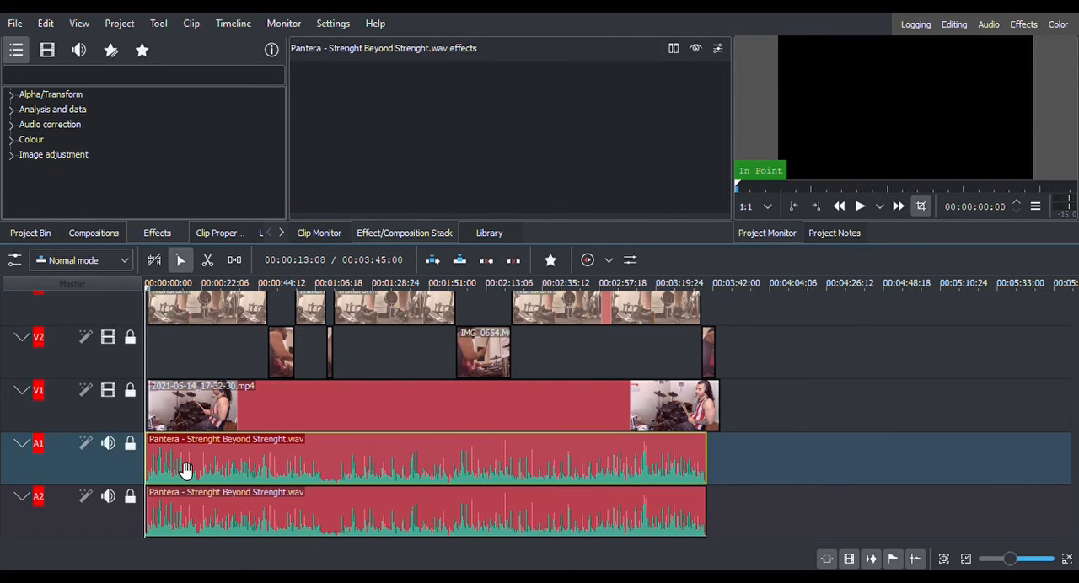
{"action": "left_click", "coordinate": [131, 445]}
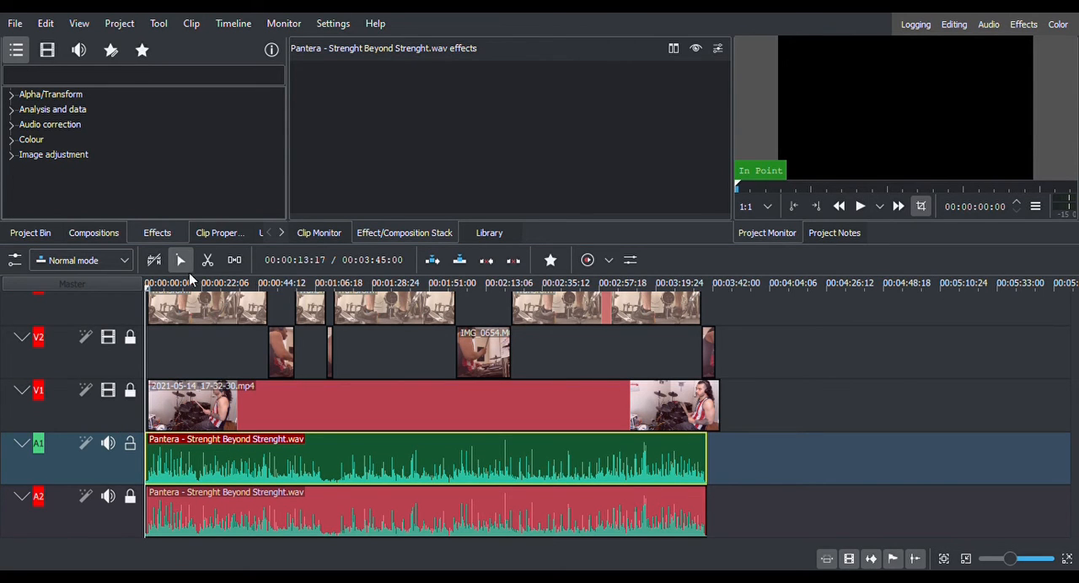
{"action": "left_click", "coordinate": [127, 444]}
{"action": "left_click", "coordinate": [130, 497]}
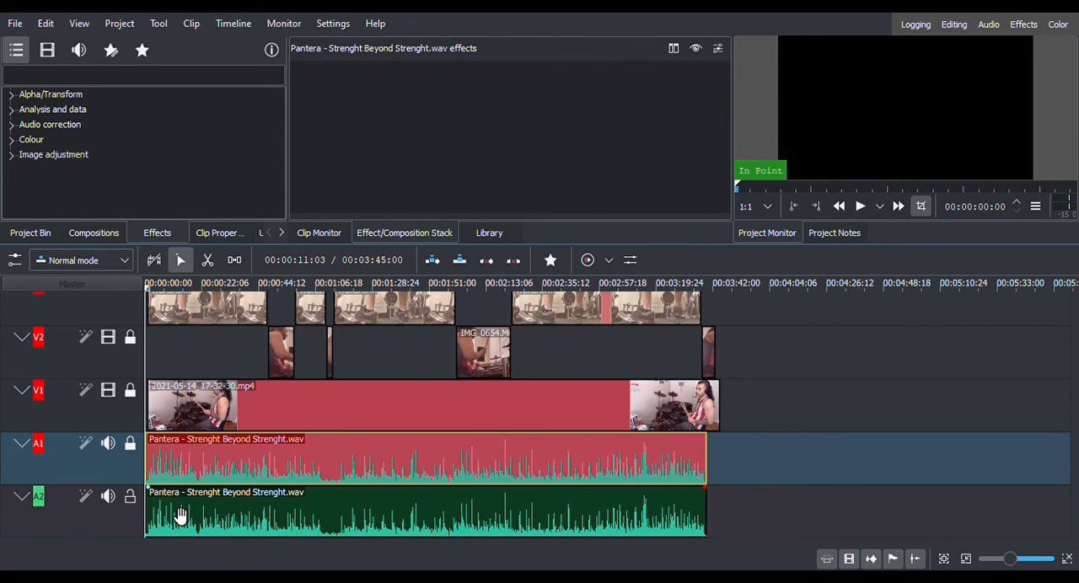
Lock audio track A2 and play the project's first seconds with the audio mixer open to check the levels.
{"action": "left_click", "coordinate": [129, 498]}
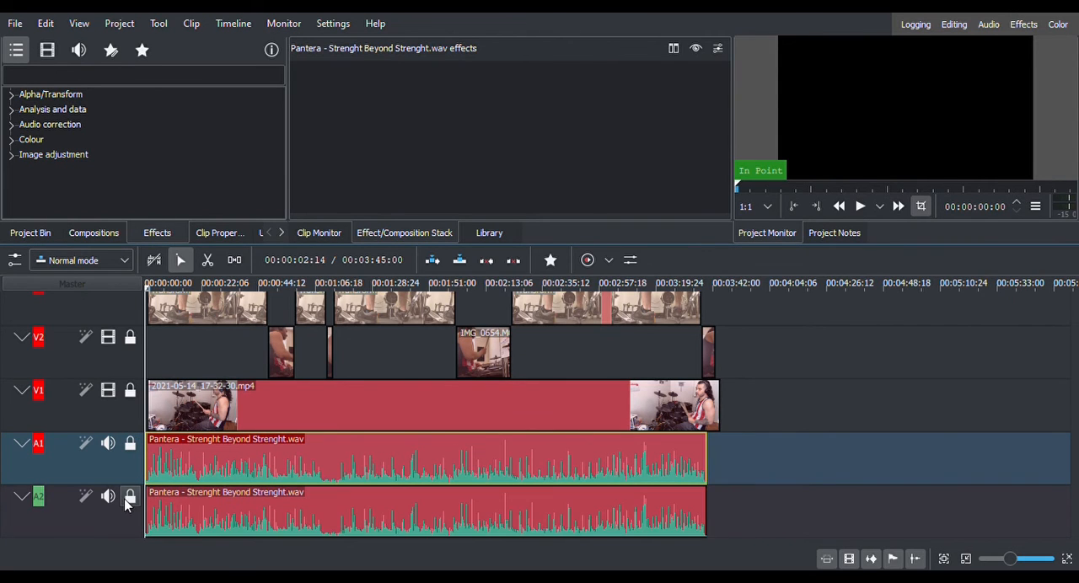
{"action": "left_click", "coordinate": [629, 262]}
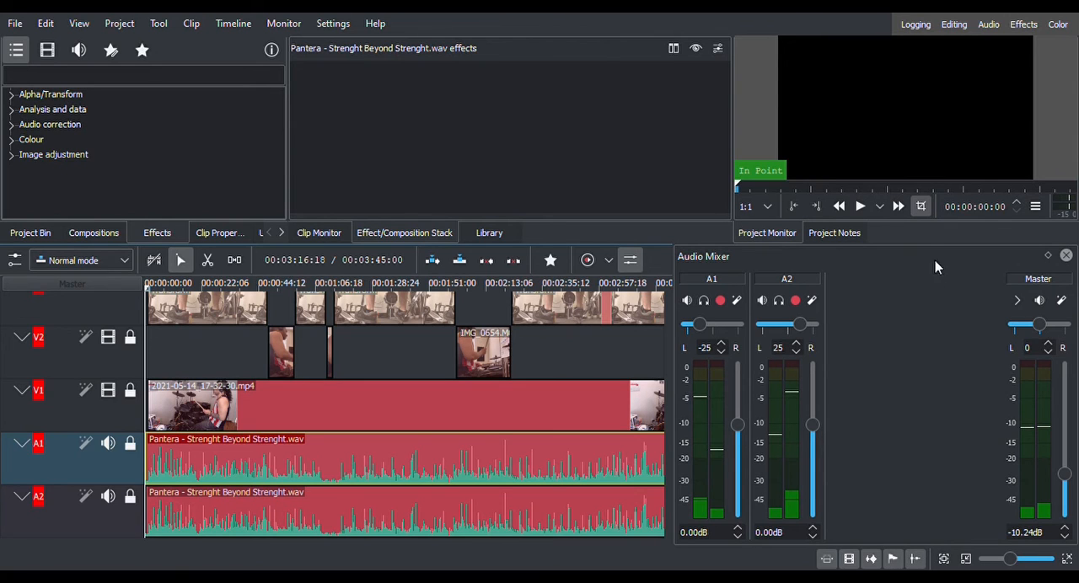
{"action": "left_click", "coordinate": [861, 207]}
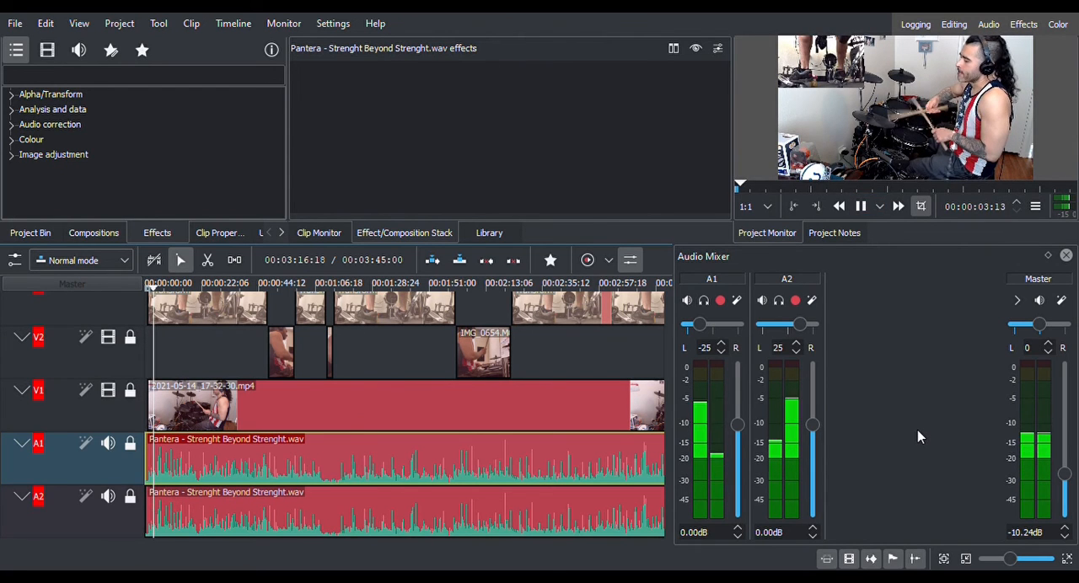
{"action": "left_click", "coordinate": [860, 208]}
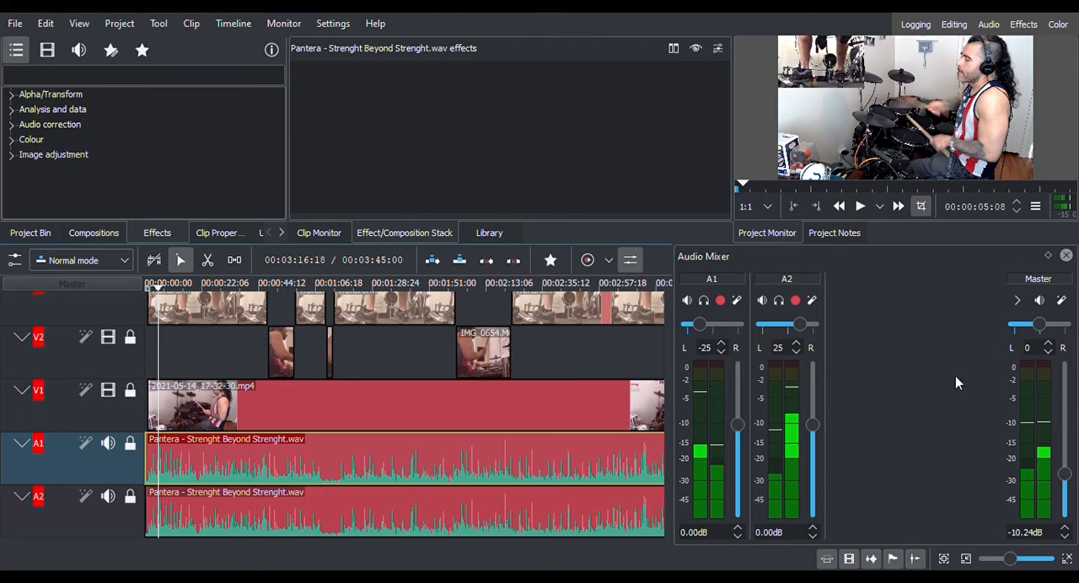
Raise the master volume to -8.71 dB and then to -7.28 dB, playing the song after each change to check the levels.
{"action": "left_click", "coordinate": [1065, 530]}
{"action": "left_click", "coordinate": [1064, 529]}
{"action": "key", "text": "space"}
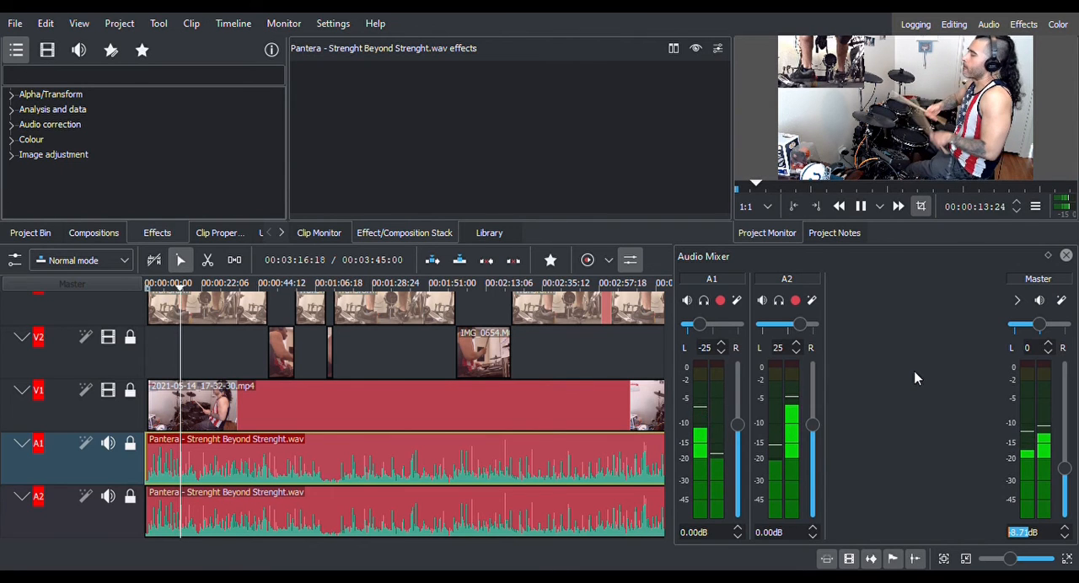
{"action": "left_click", "coordinate": [861, 205]}
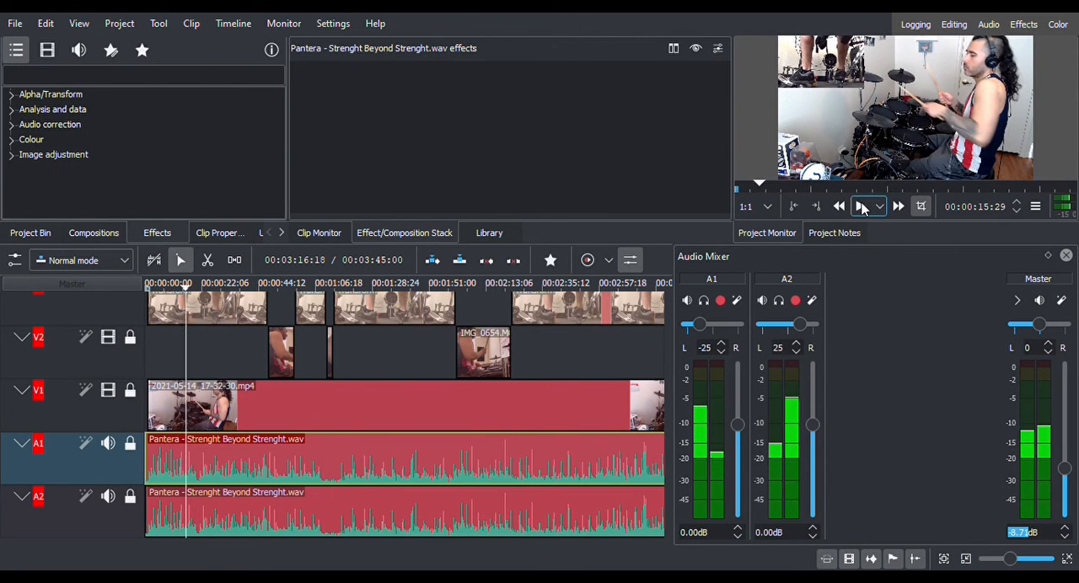
{"action": "left_click", "coordinate": [1065, 528]}
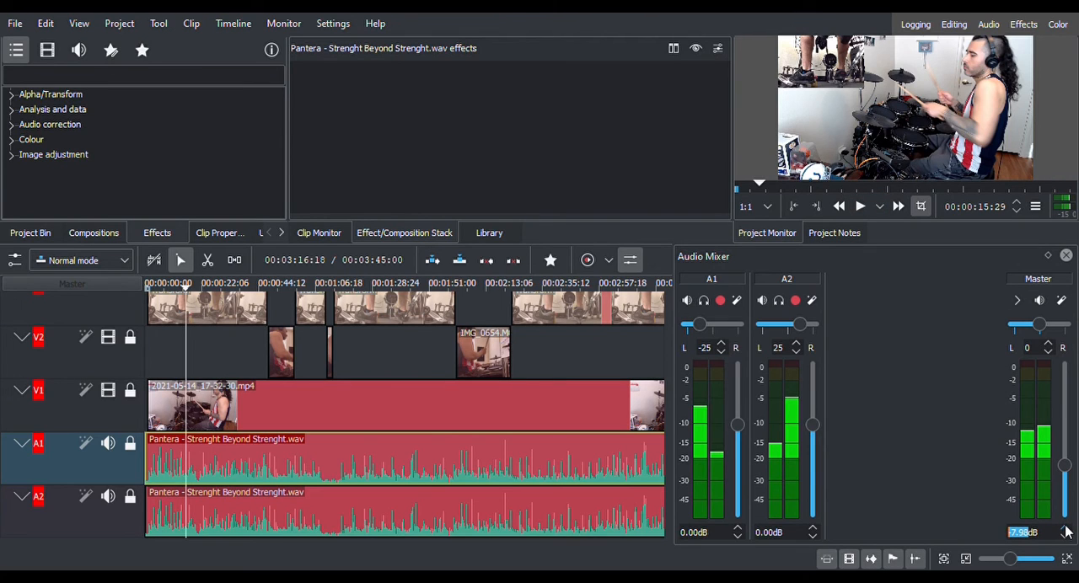
{"action": "left_click", "coordinate": [1065, 527]}
{"action": "left_click", "coordinate": [858, 206]}
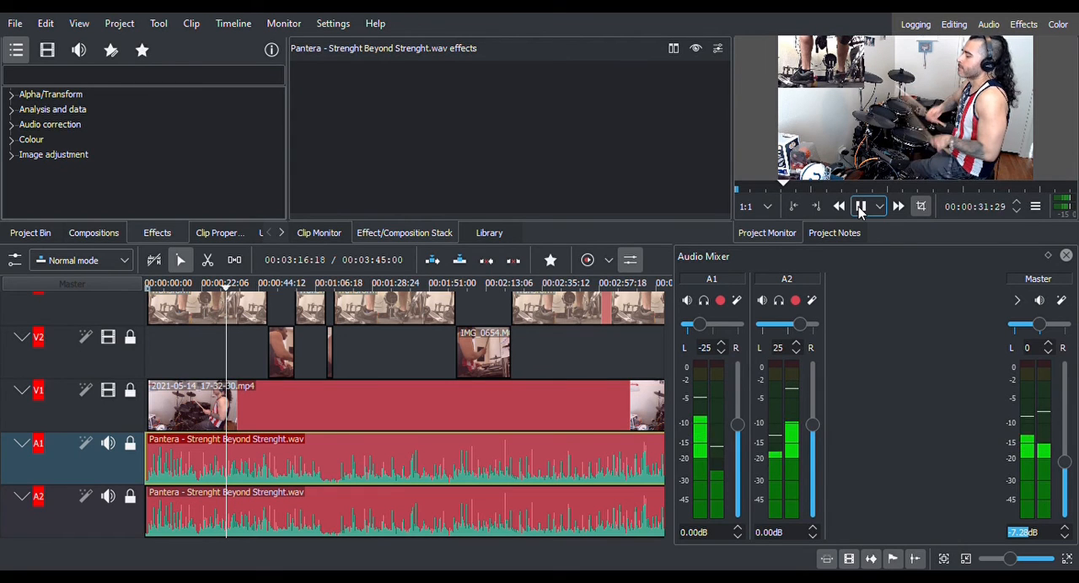
{"action": "left_click", "coordinate": [860, 209]}
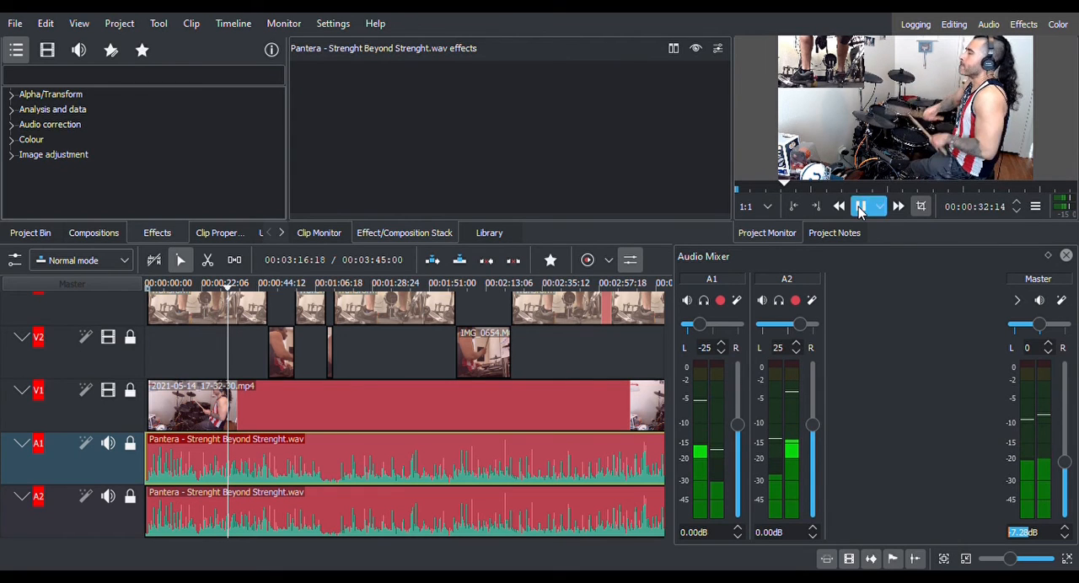
Play the passage starting around 45 seconds twice to check the master level across the cut to the V2 clip.
{"action": "left_click", "coordinate": [261, 287]}
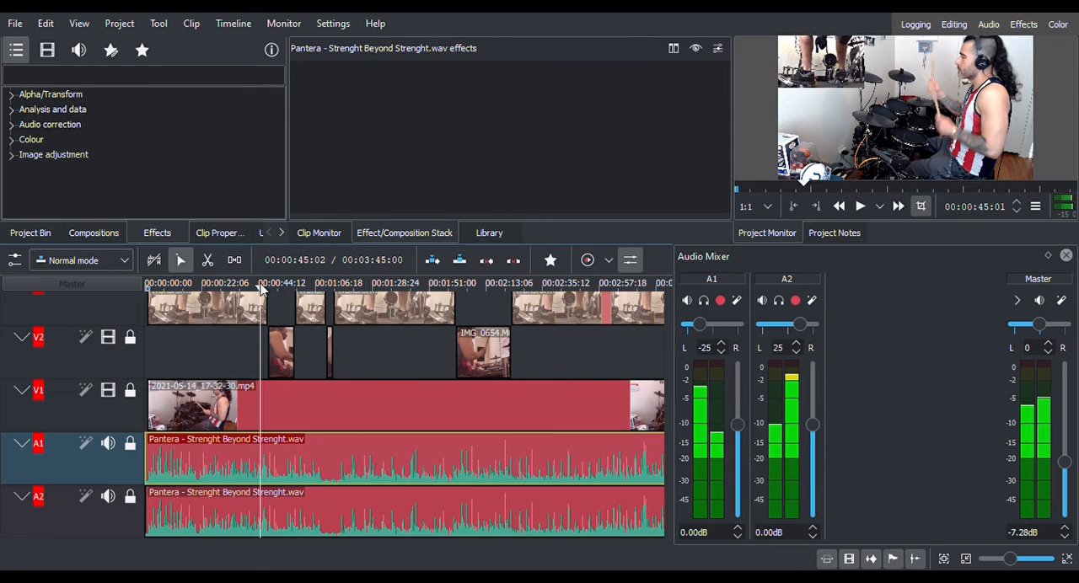
{"action": "left_click", "coordinate": [860, 208]}
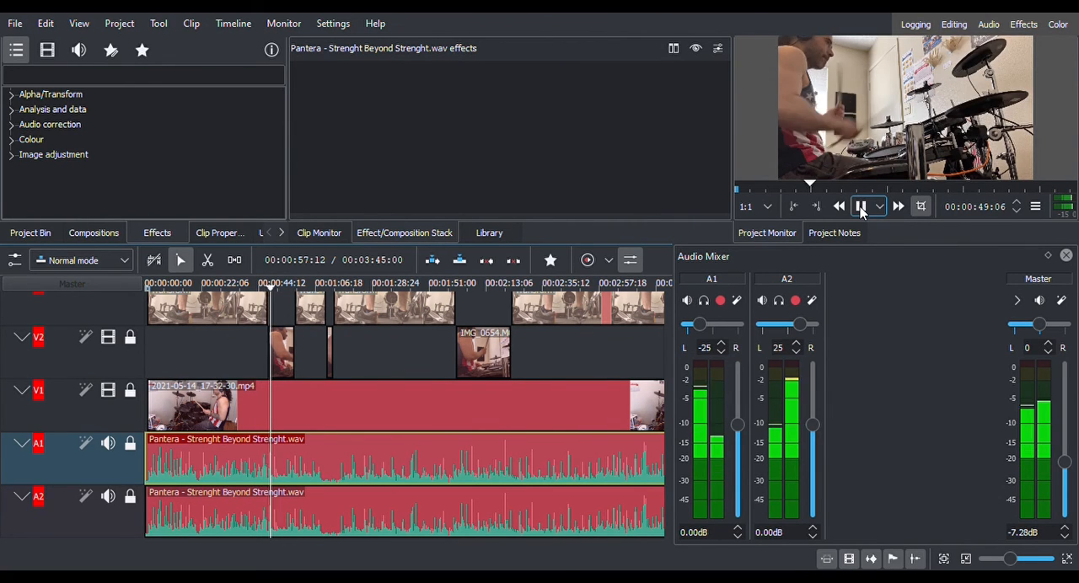
{"action": "left_click", "coordinate": [860, 208]}
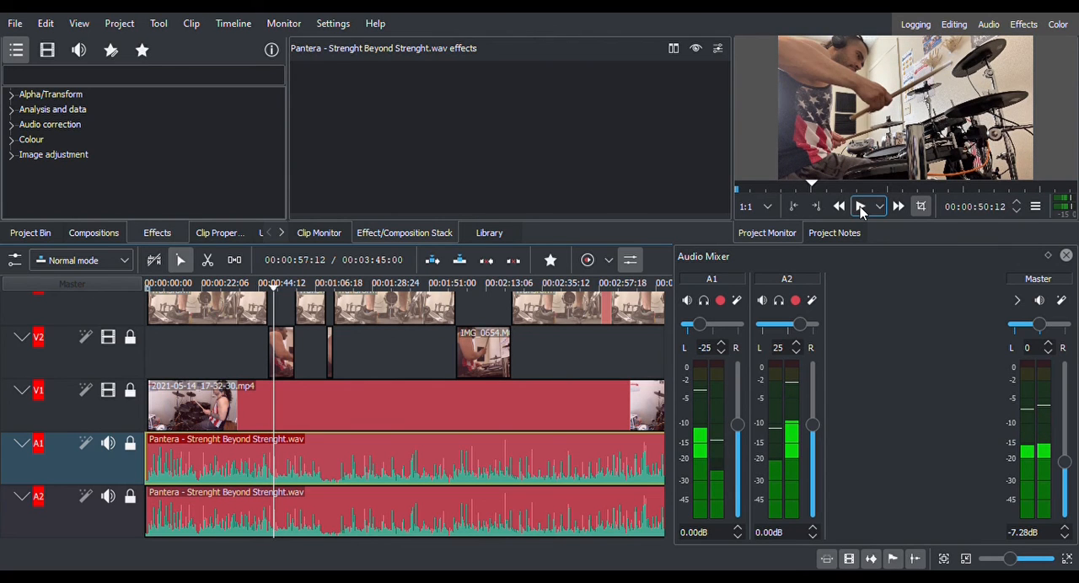
{"action": "left_click", "coordinate": [259, 289]}
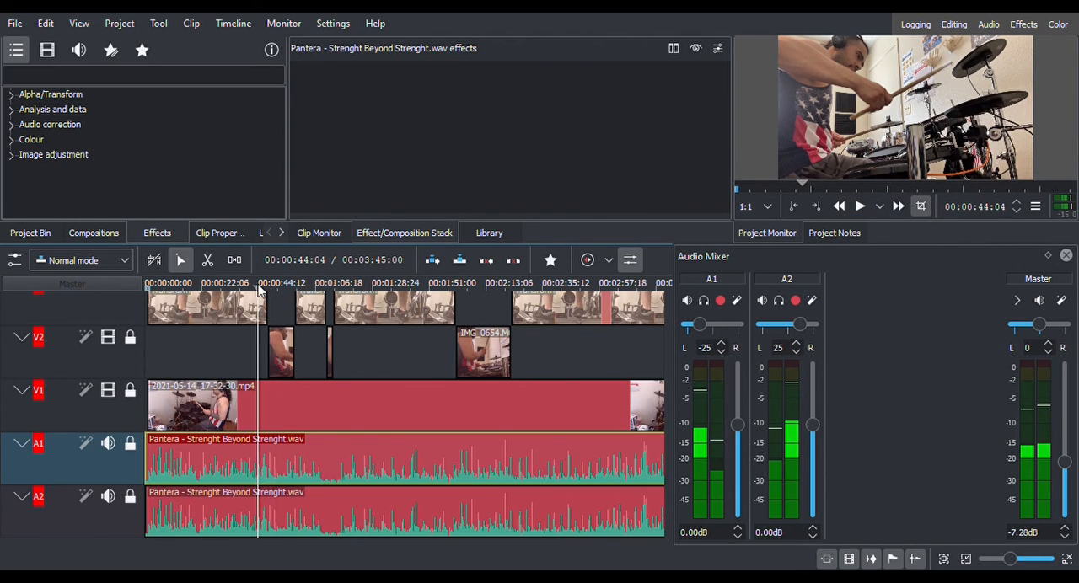
{"action": "left_click", "coordinate": [860, 206]}
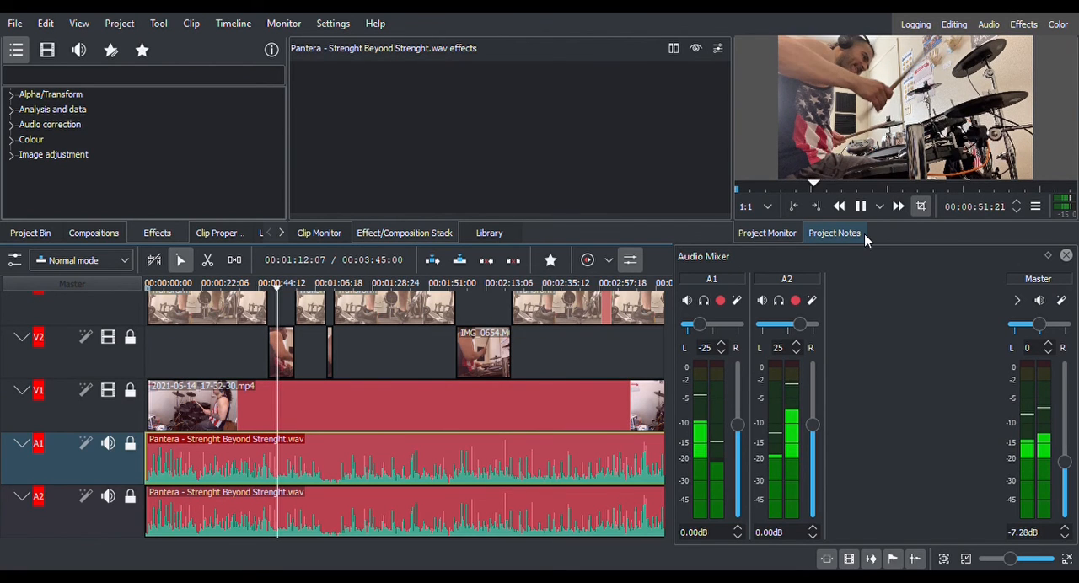
{"action": "left_click", "coordinate": [861, 206]}
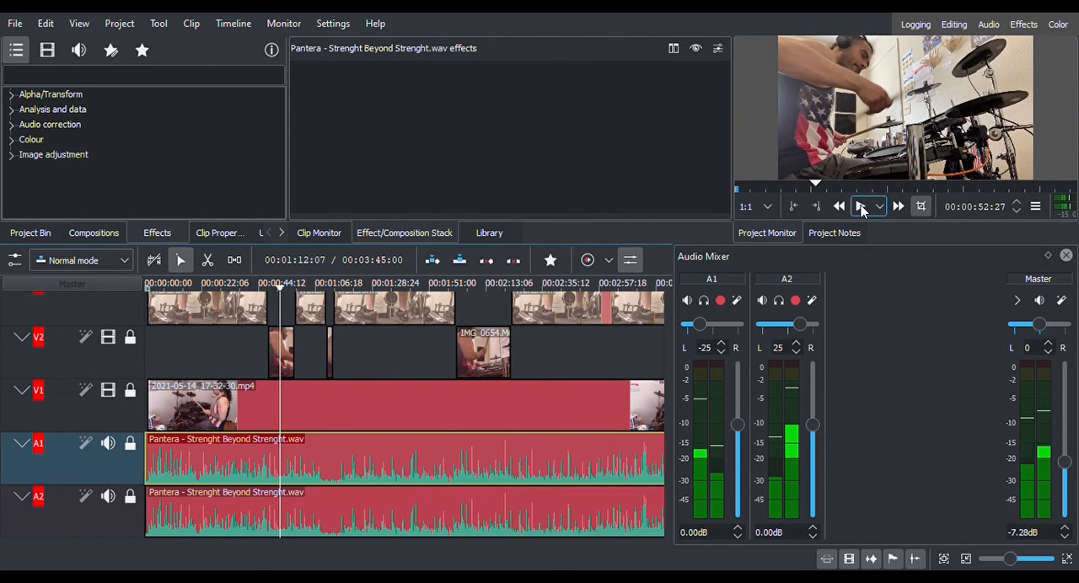
Move the playhead to the short V2 clip at 00:01:12:06 and switch the project monitor to full screen and back.
{"action": "left_click", "coordinate": [296, 287]}
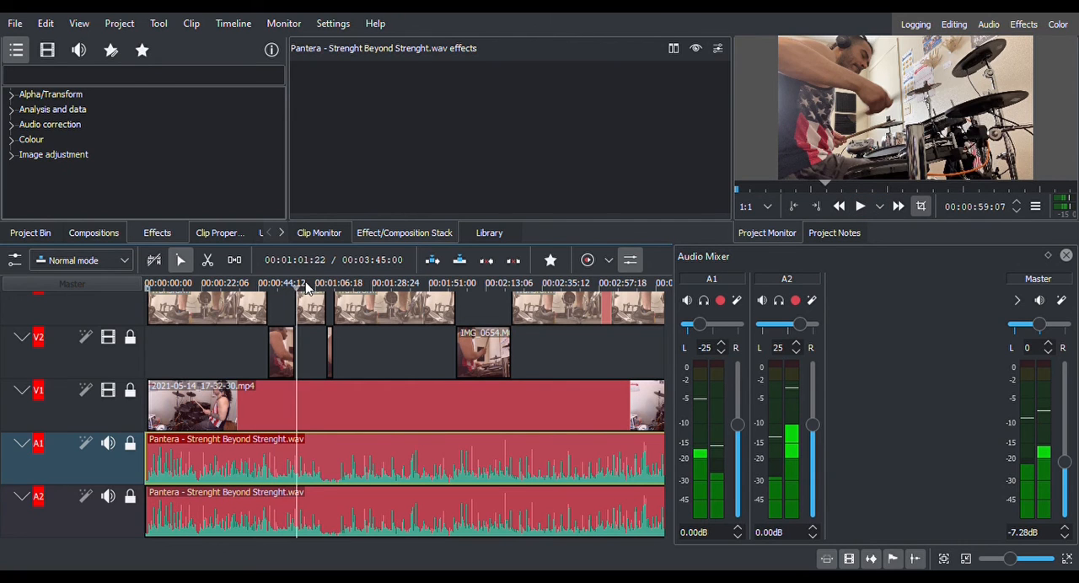
{"action": "left_click", "coordinate": [308, 287]}
{"action": "left_click", "coordinate": [327, 288]}
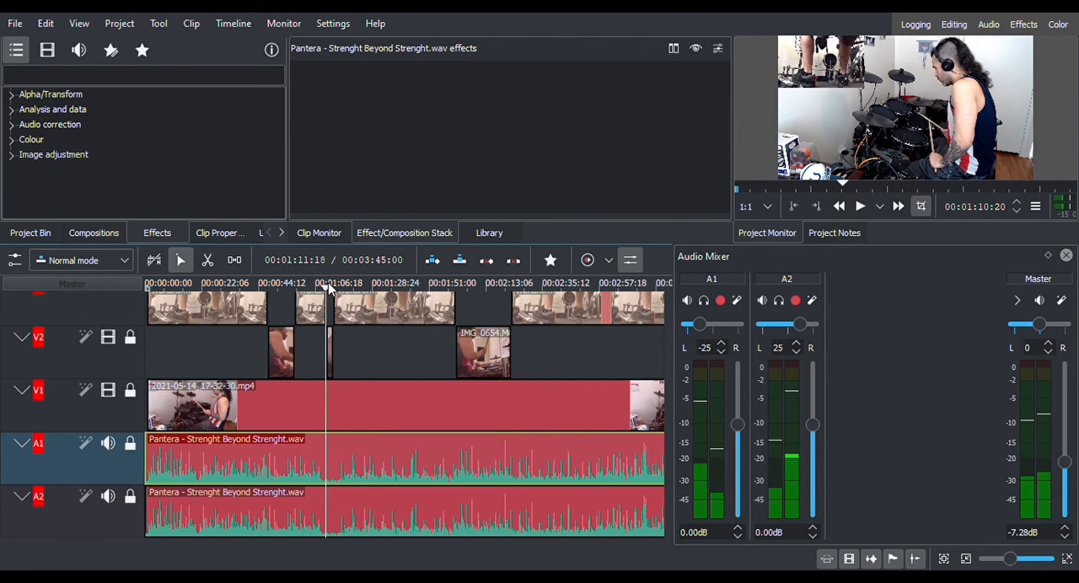
{"action": "left_click", "coordinate": [331, 287]}
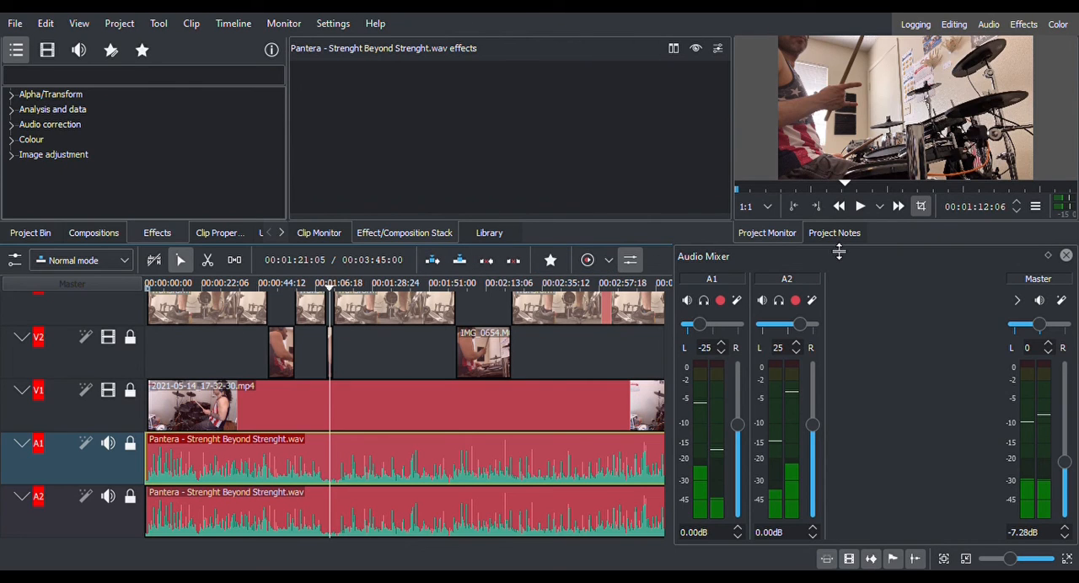
{"action": "mouse_move", "coordinate": [1064, 56]}
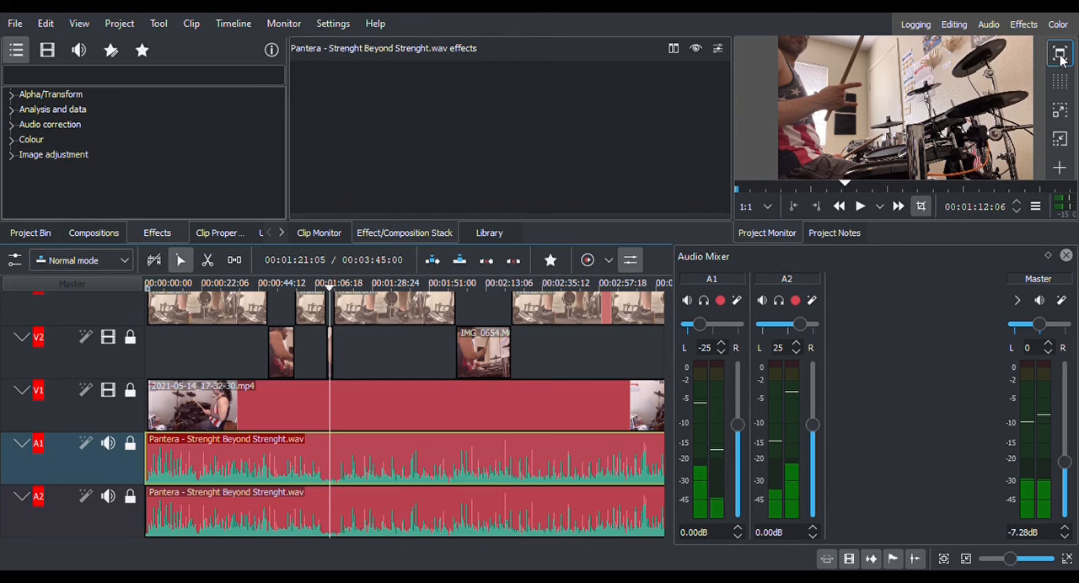
{"action": "left_click", "coordinate": [1062, 56]}
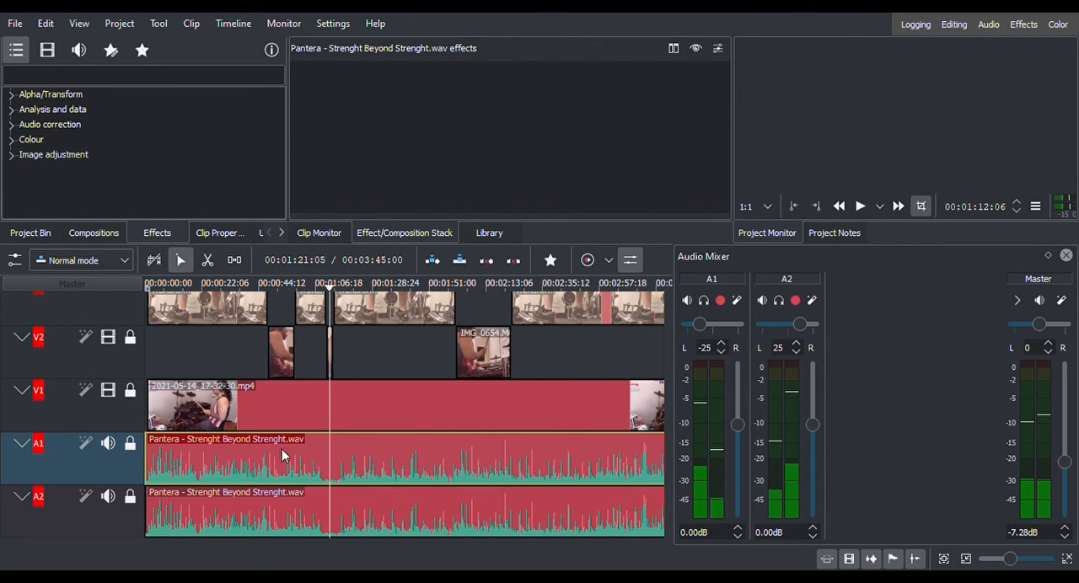
{"action": "left_click", "coordinate": [1061, 21]}
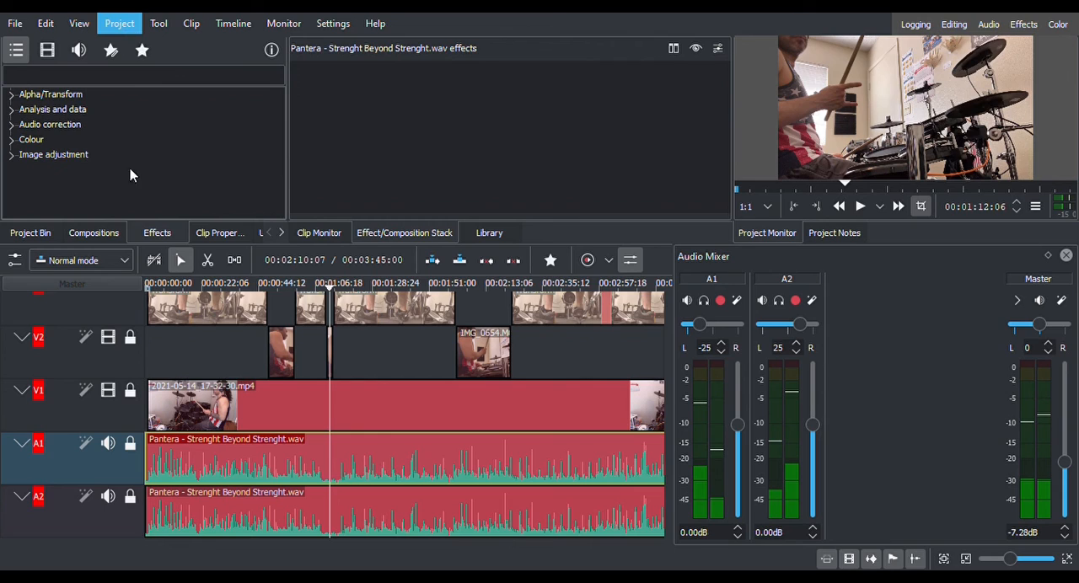
Close the audio mixer to give the timeline its full width back.
{"action": "left_click", "coordinate": [179, 261]}
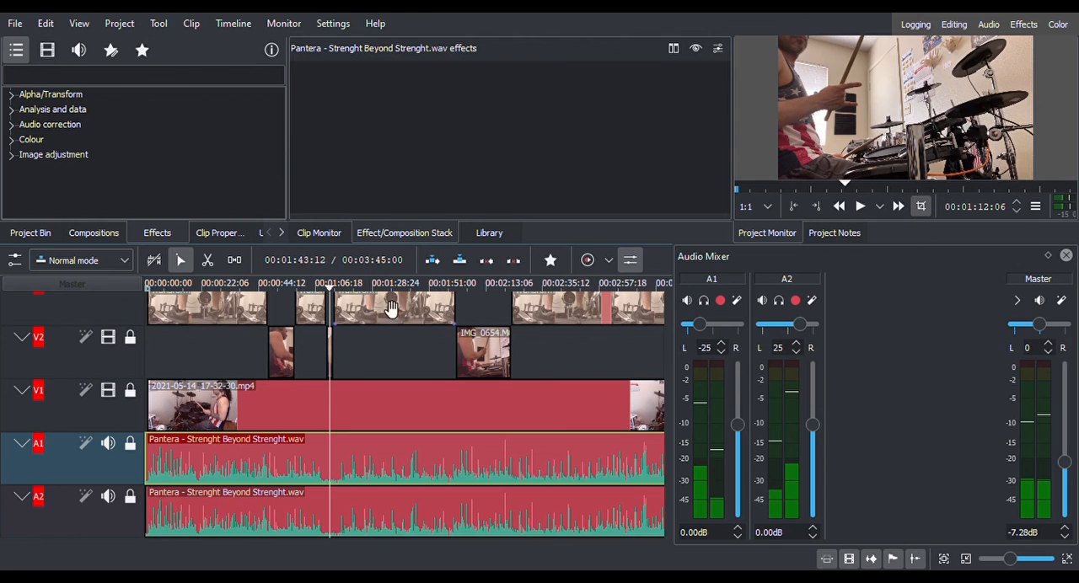
{"action": "left_click", "coordinate": [1066, 255]}
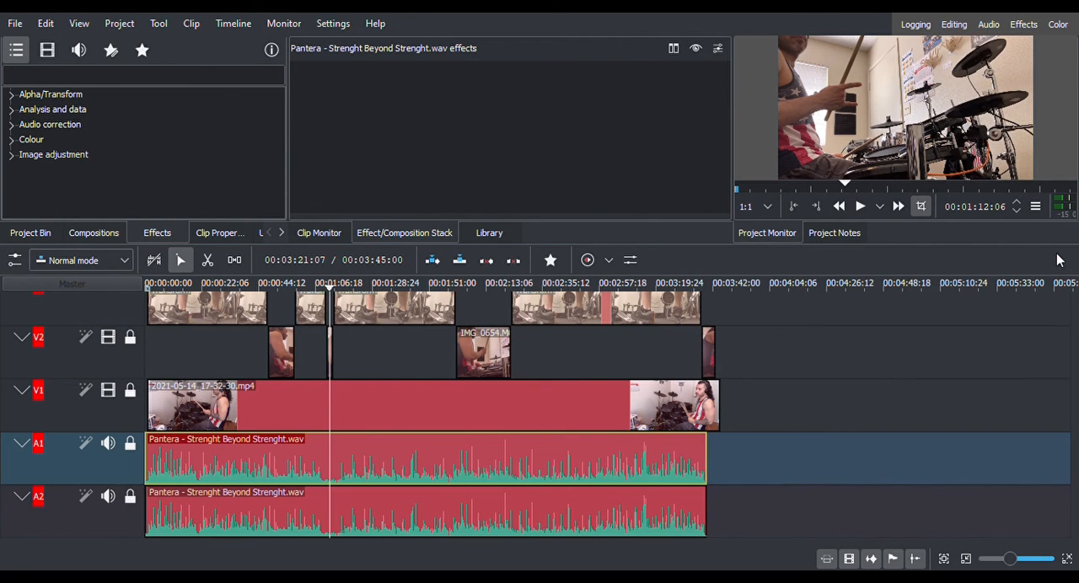